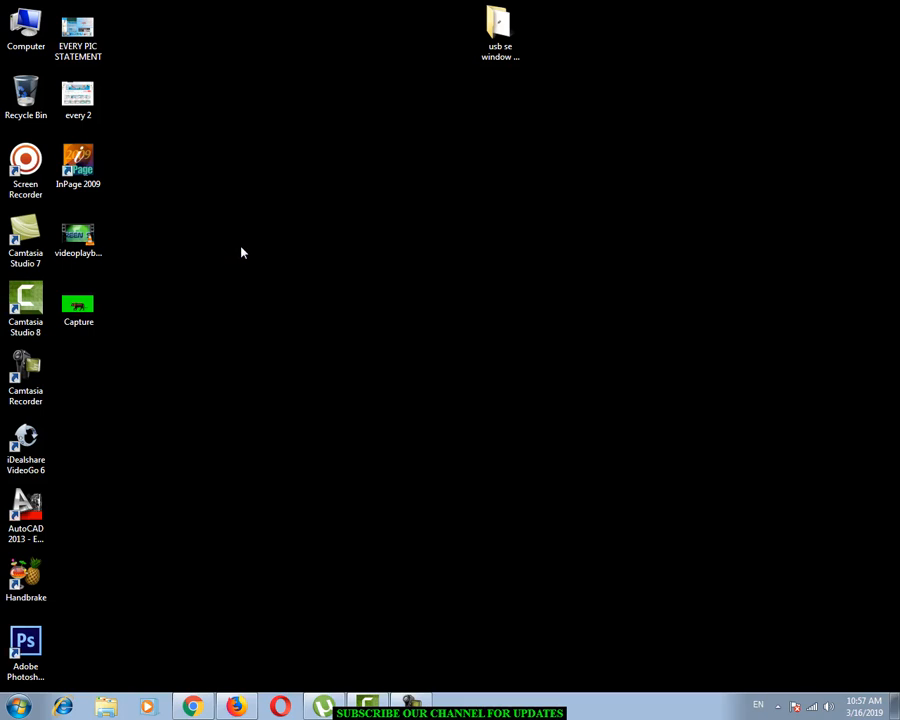
- Open the desktop image "every 2", zoom in on its Subscribe area, zoom back out and close the image
right_click(241, 250)
left_click(267, 284)
double_click(93, 110)
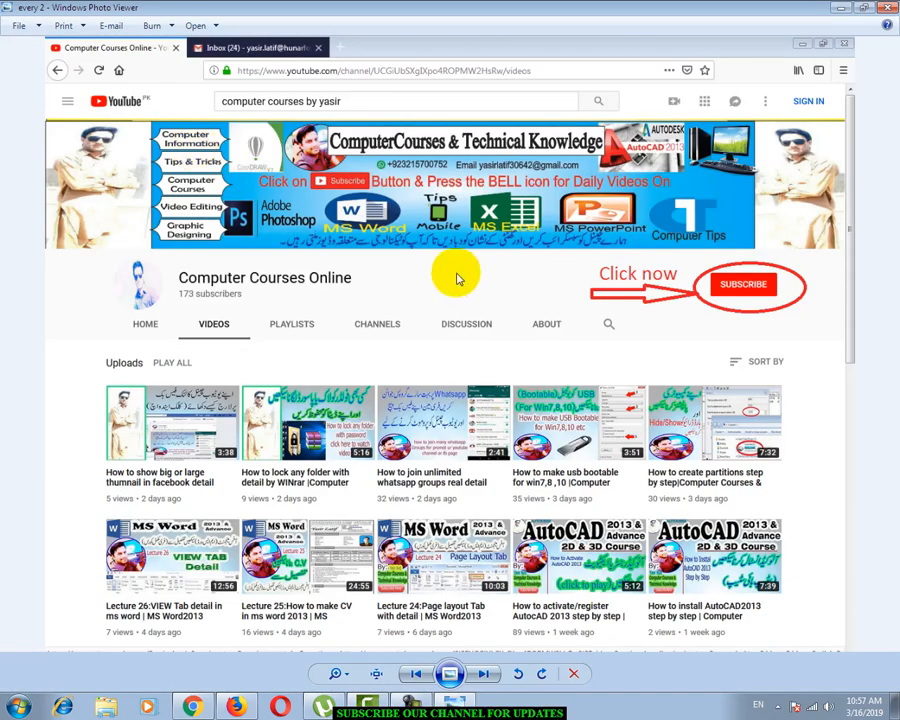
scroll(712, 323, "up", 3)
scroll(675, 297, "up", 3)
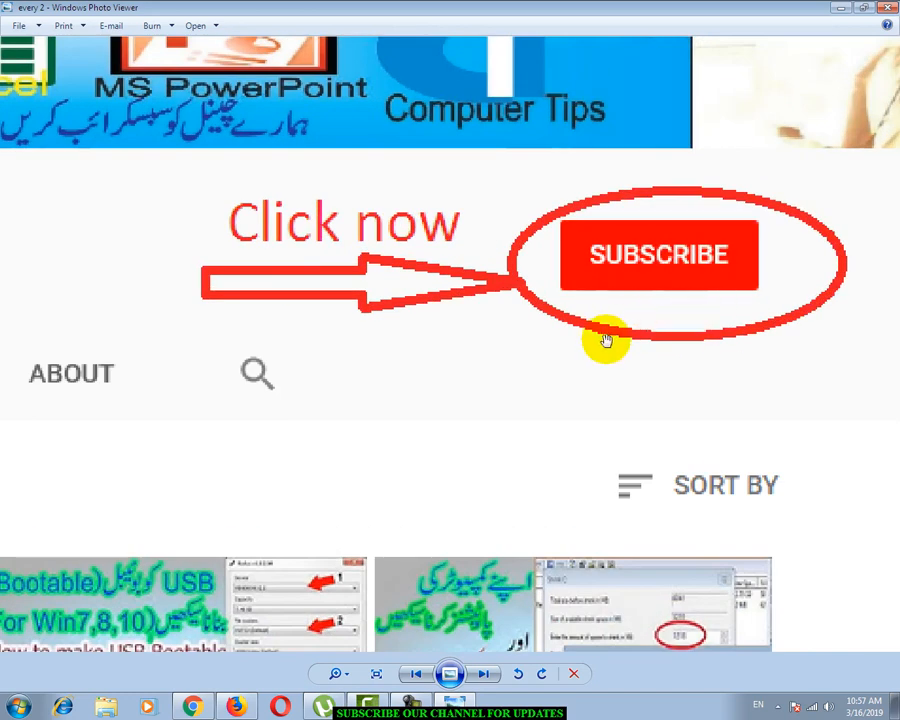
scroll(522, 336, "down", 5)
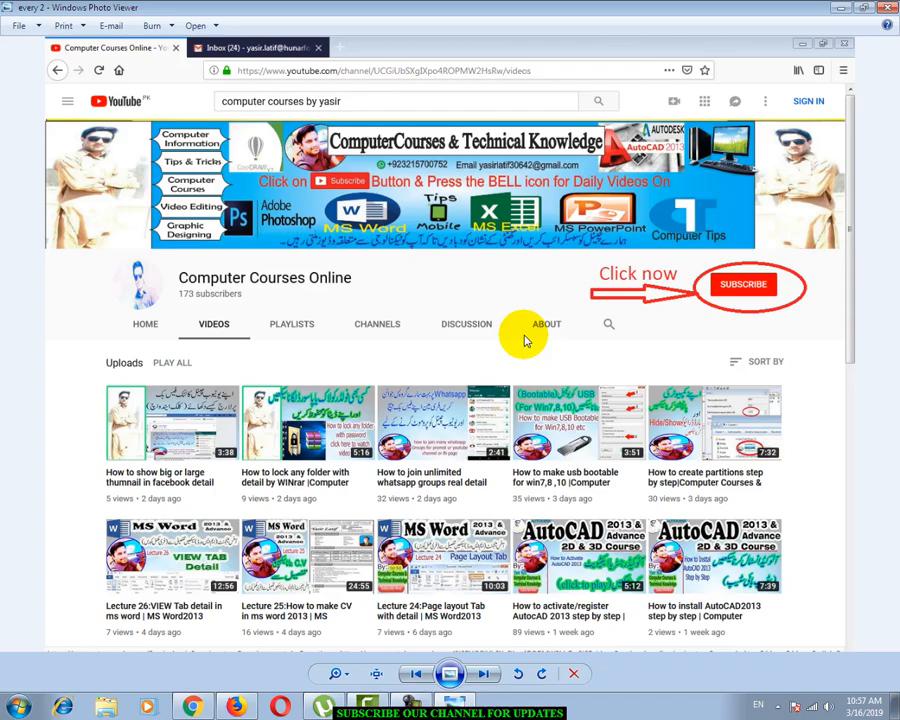
left_click(886, 8)
right_click(421, 254)
left_click(457, 294)
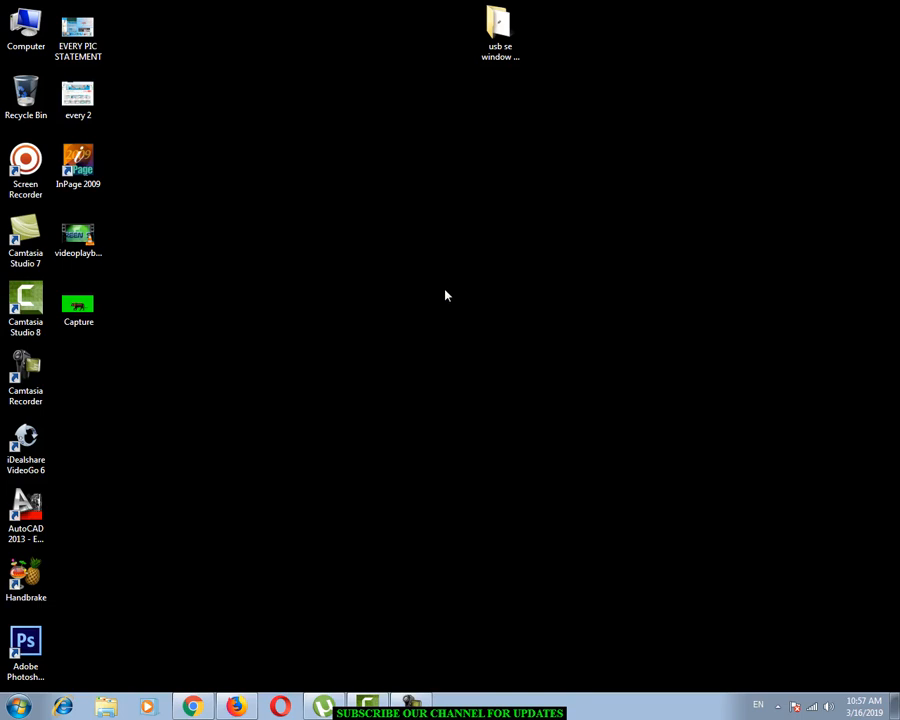
right_click(351, 303)
left_click(392, 346)
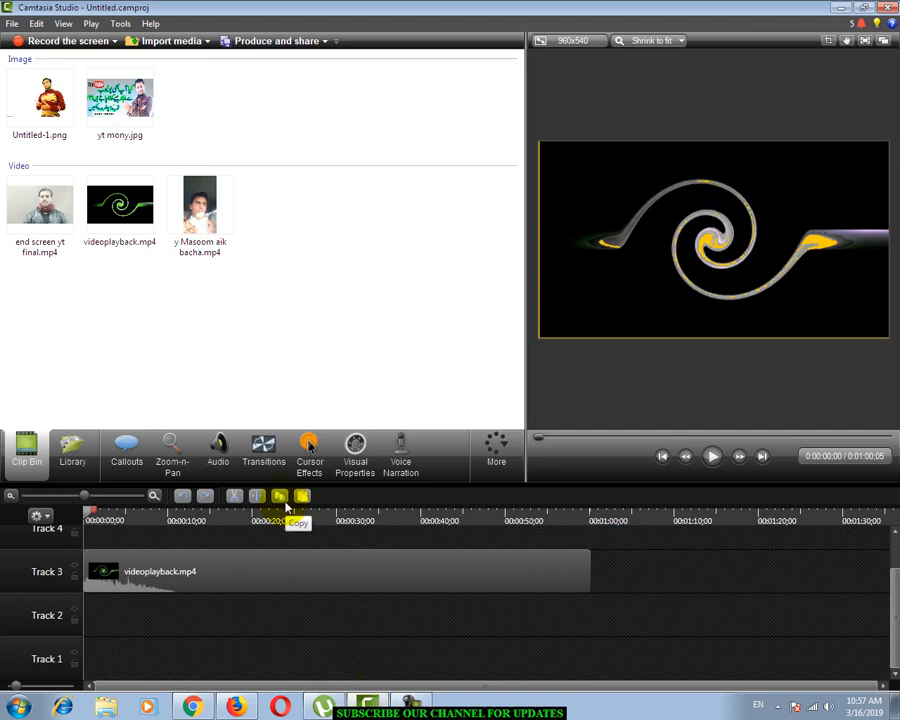
- Remove the videos "y Masoom aik bacha.mp4" and "end screen yt final.mp4" from the Clip Bin
left_click(217, 228)
key("Delete")
left_click(155, 205)
key("Delete")
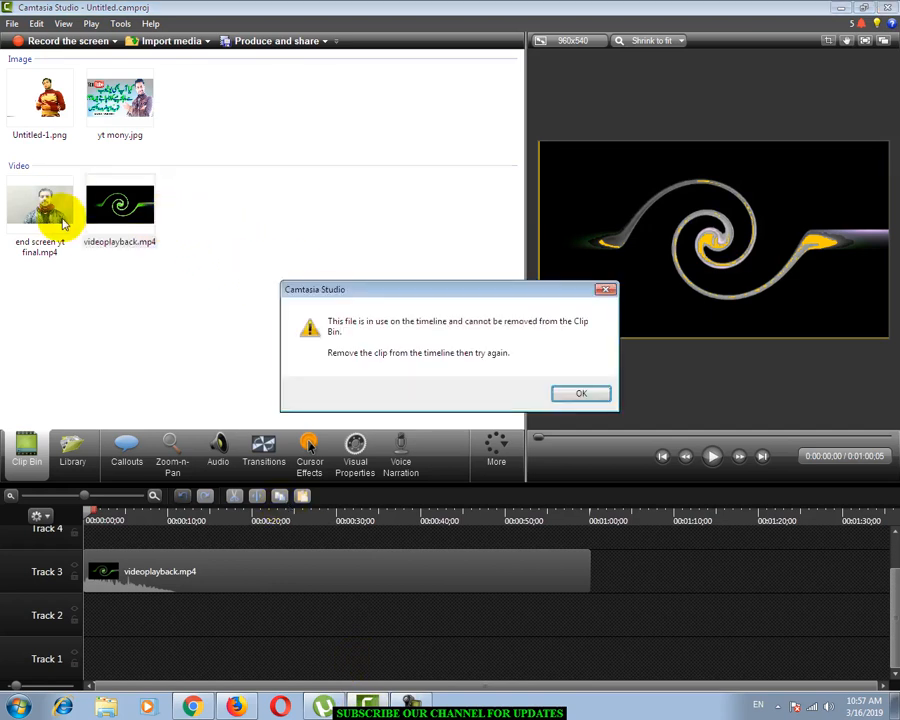
left_click(576, 391)
left_click(40, 205)
key("Delete")
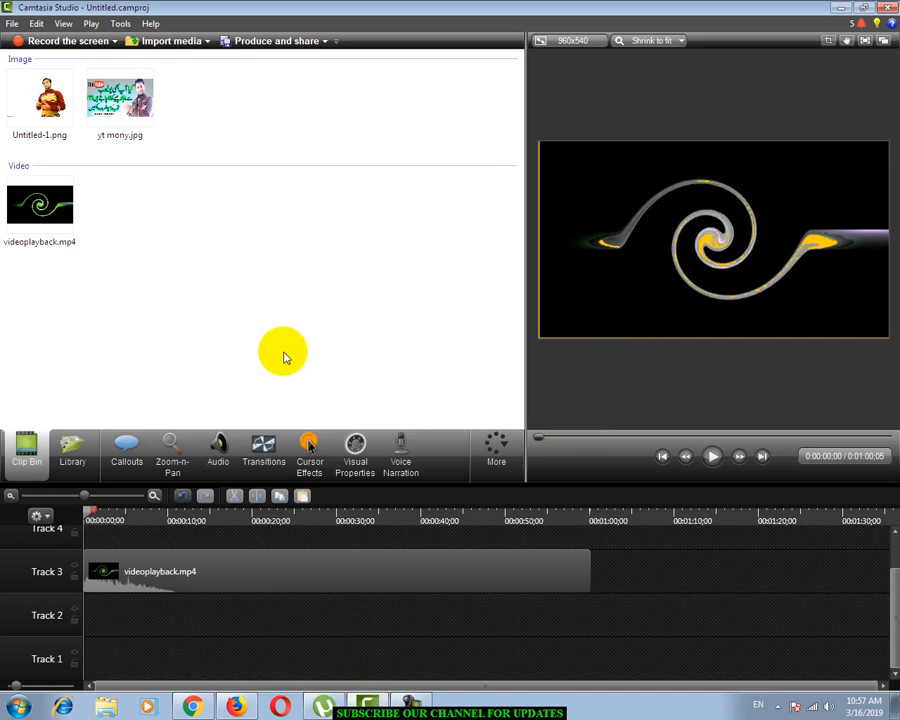
- Remove the images Untitled-1.png and yt mony.jpg from the Clip Bin
left_click(48, 100)
key("Delete")
left_click(65, 118)
key("Delete")
- Try to remove videoplayback.mp4 from the Clip Bin, then delete its clip from Track 3 of the timeline
left_click(62, 125)
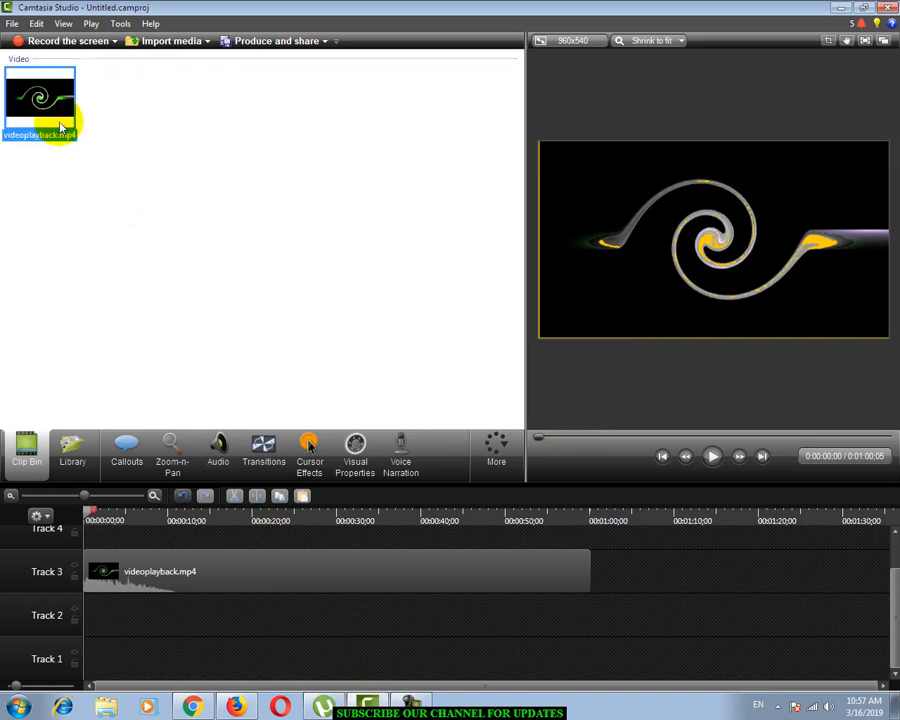
key("Delete")
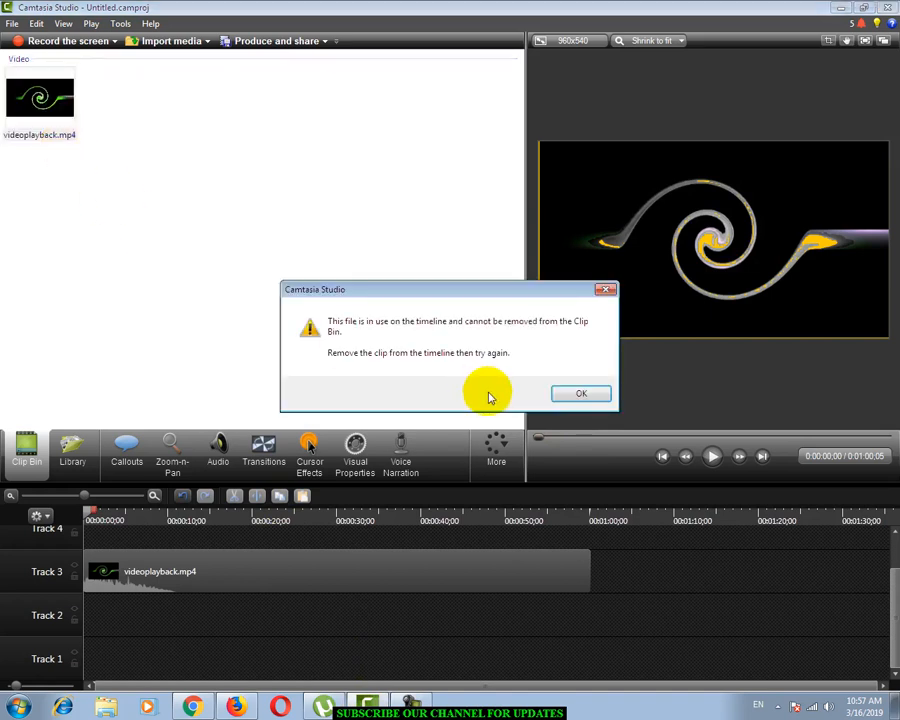
left_click(576, 393)
left_click(316, 573)
key("Delete")
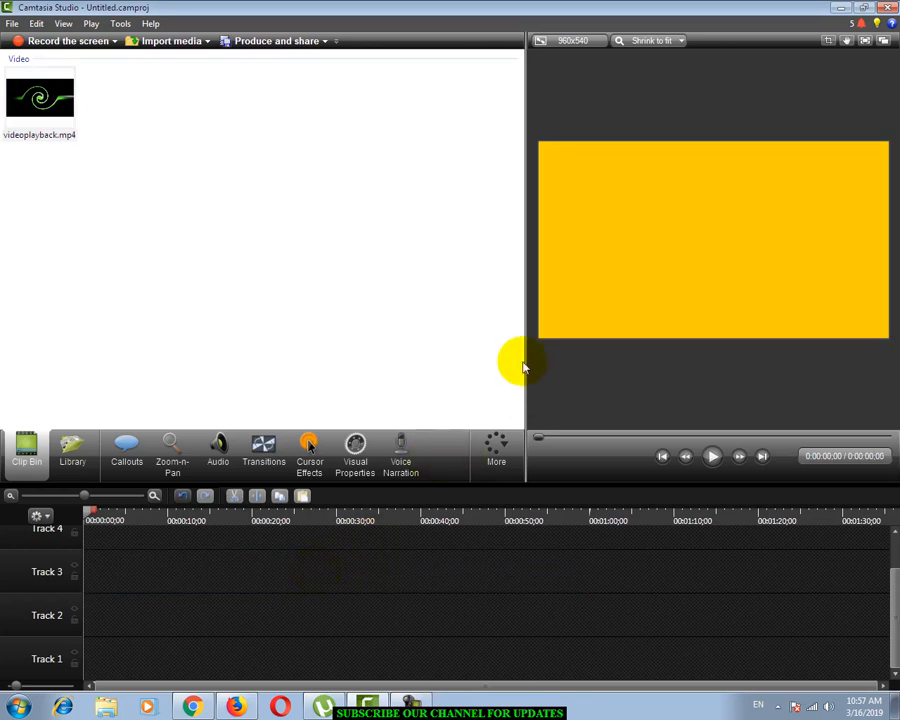
- Widen the preview area, look at the Voice Narration options and switch to Visual Properties
left_click_drag(526, 360, 464, 364)
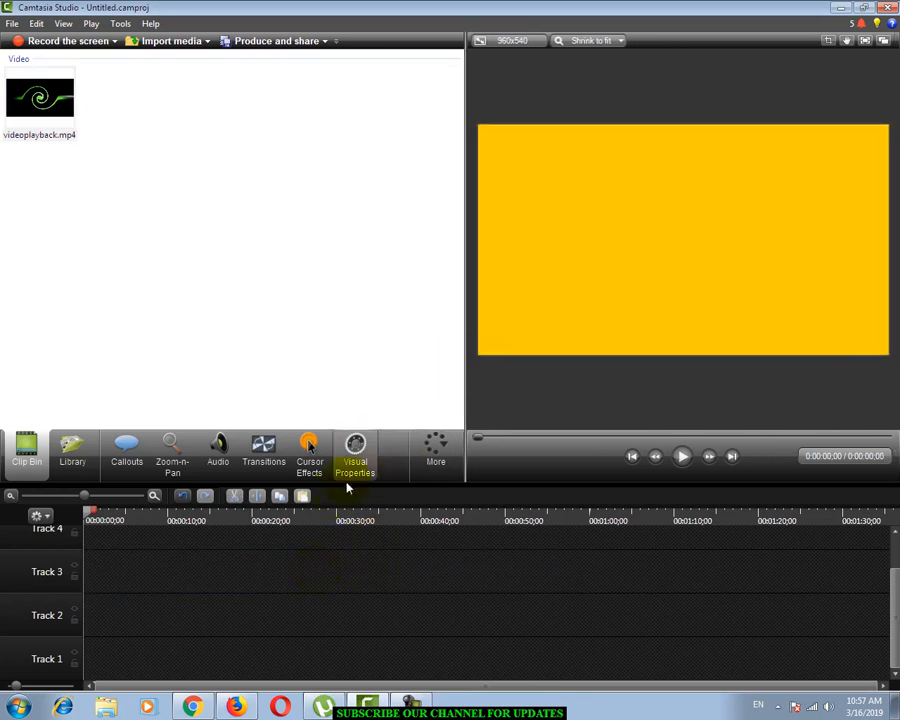
left_click(438, 458)
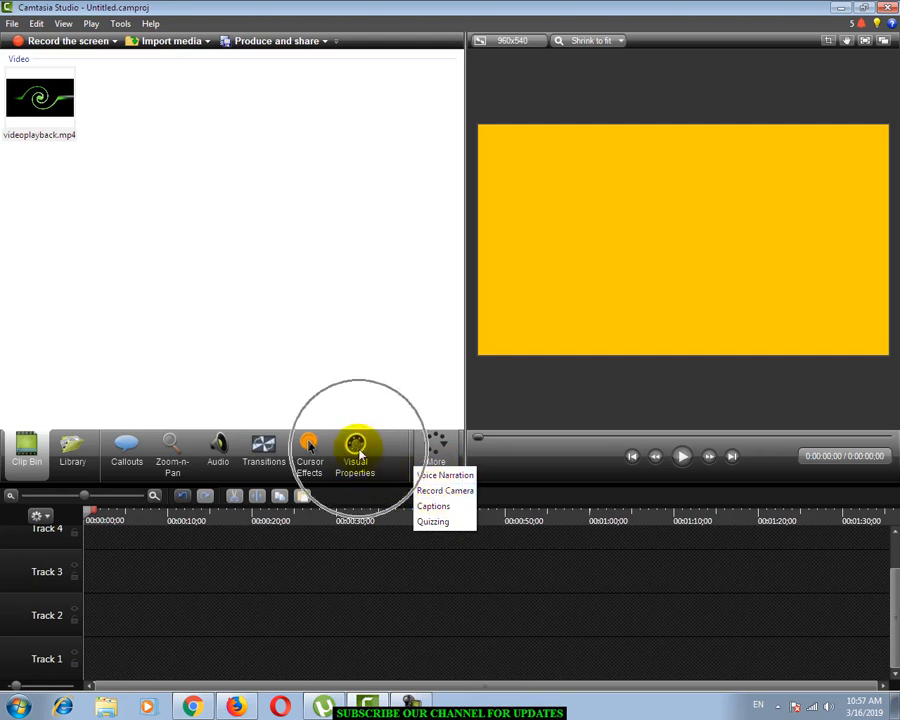
left_click(447, 478)
mouse_move(463, 384)
left_mouse_down()
mouse_move(435, 385)
mouse_move(459, 383)
left_mouse_up()
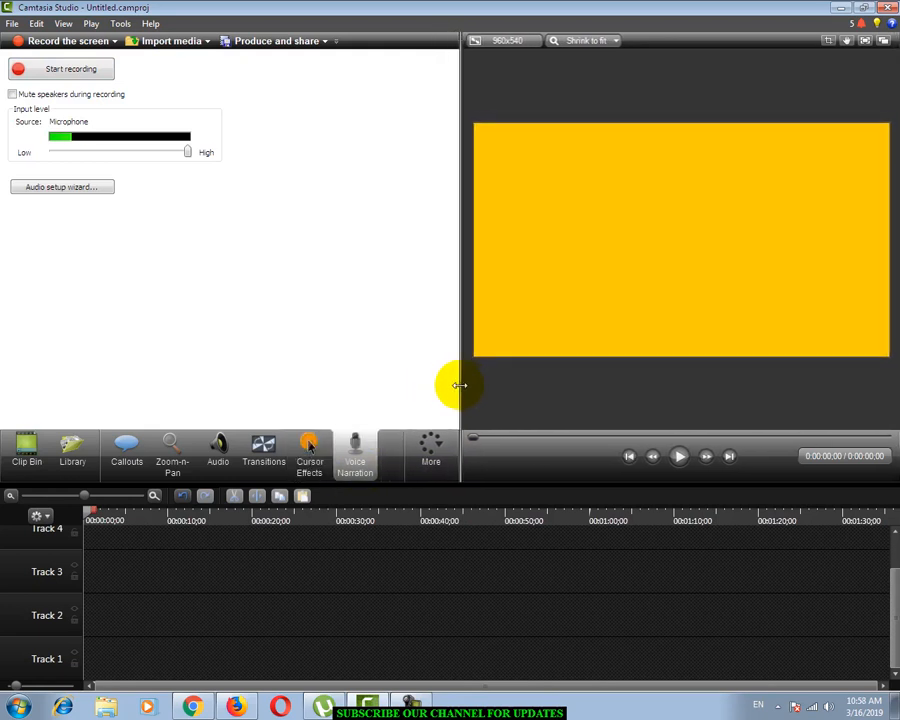
left_click(434, 452)
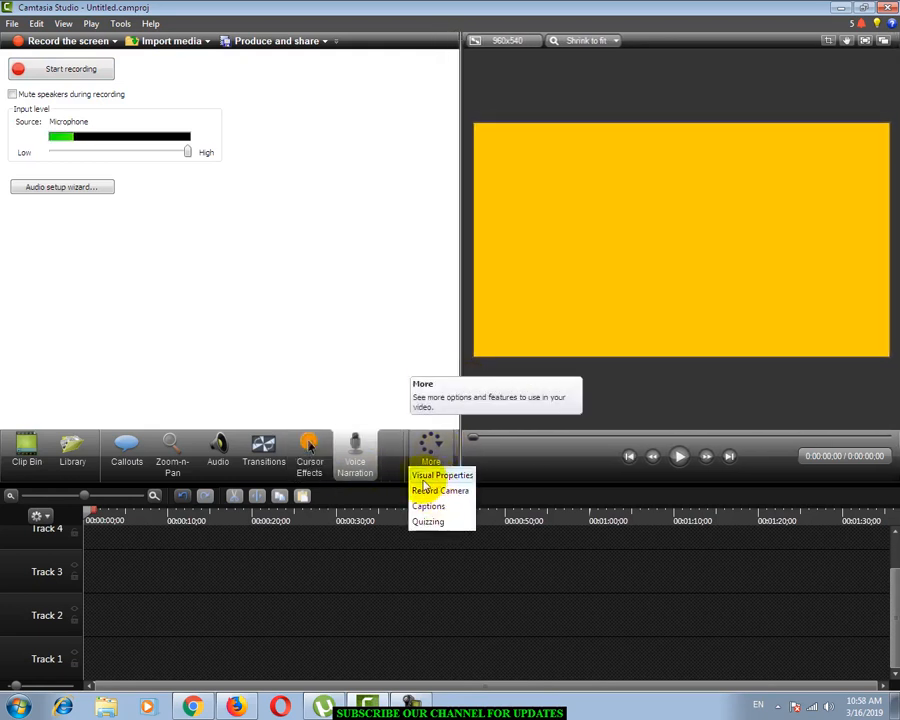
left_click(434, 477)
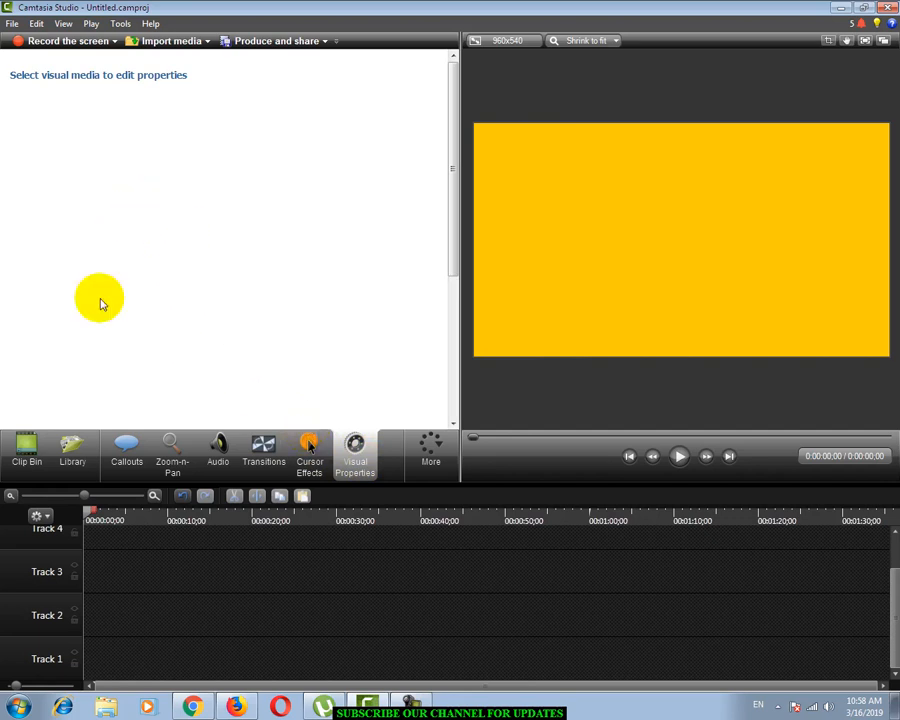
- Import the video "07 q11" from the Exe 2.3 folder into the Clip Bin
left_click(26, 448)
right_click(131, 234)
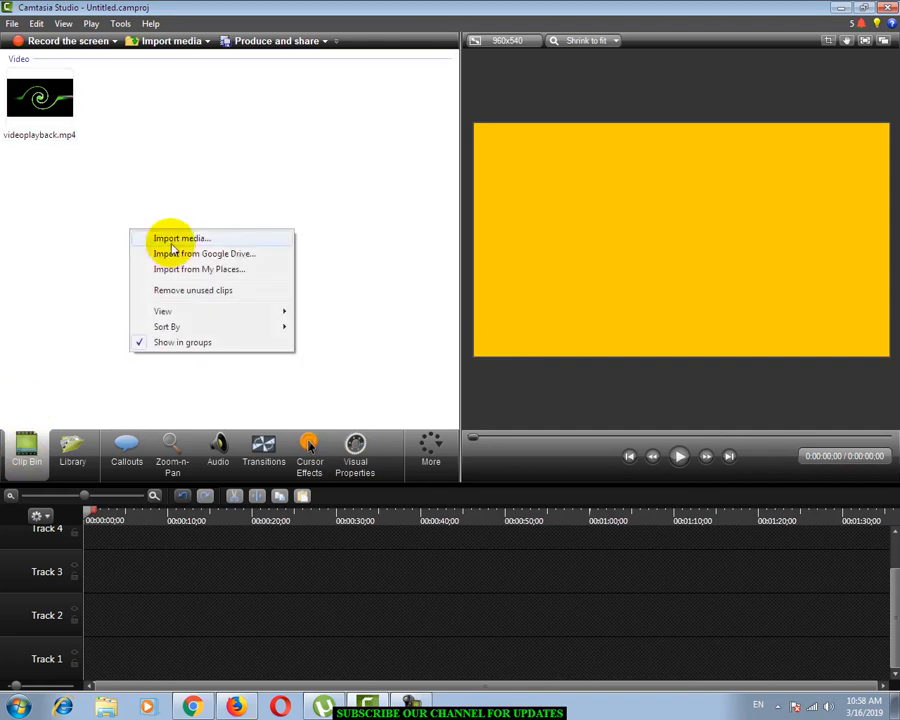
left_click(174, 238)
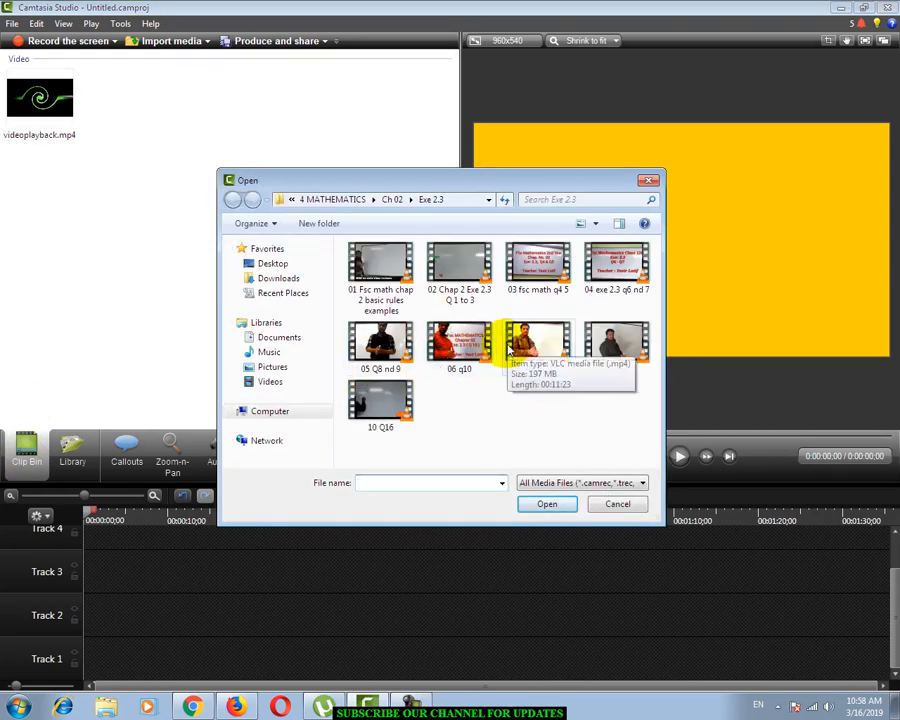
left_click(385, 340)
left_click(590, 355)
left_click(540, 350)
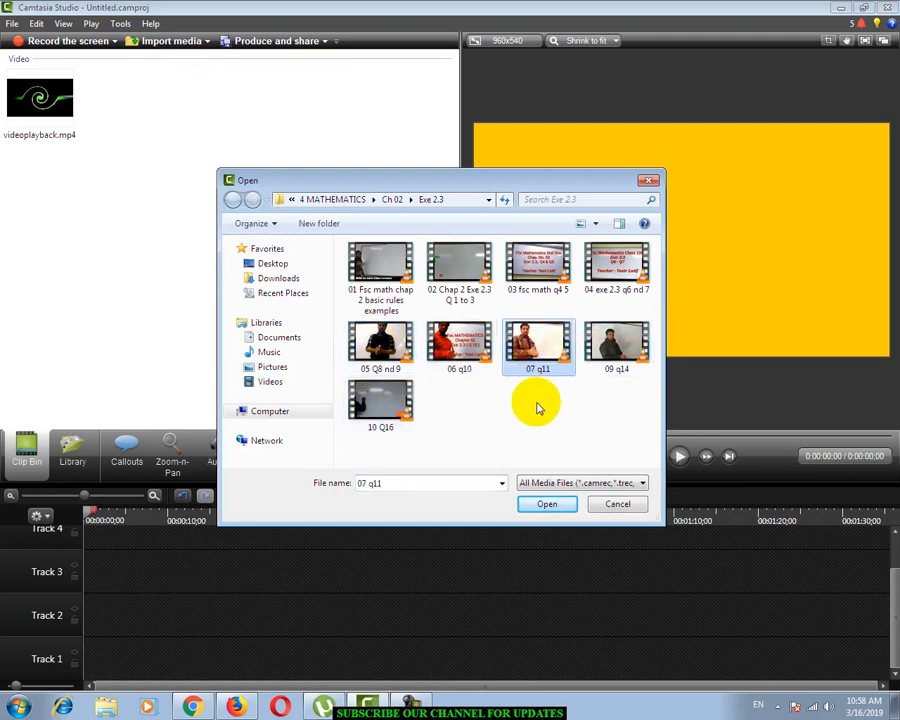
left_click(546, 504)
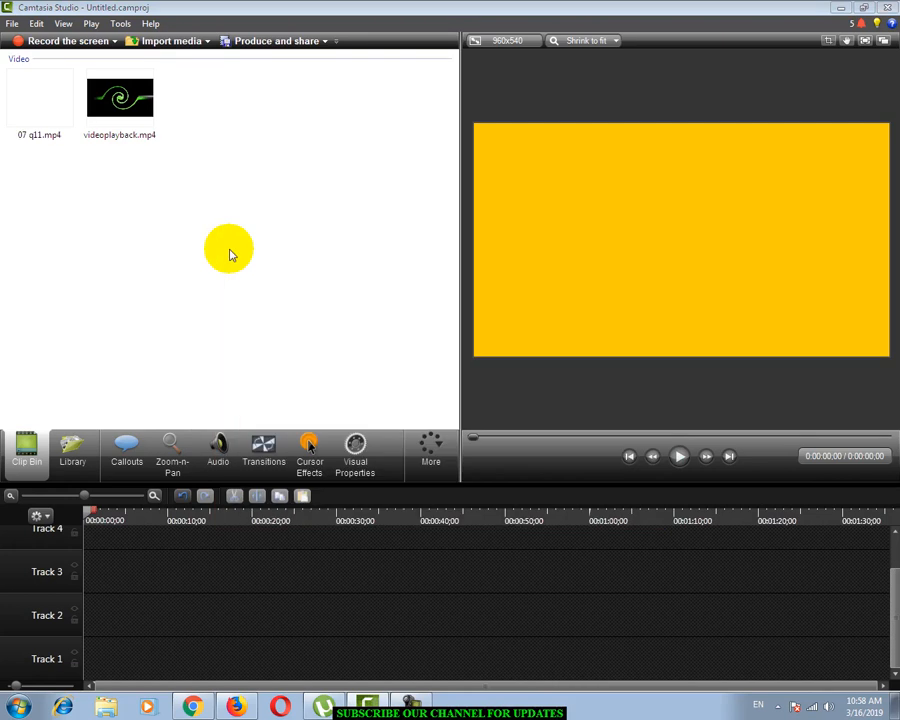
- Add 07 q11.mp4 to Track 3 and align the clip with the start of the timeline
left_click(32, 88)
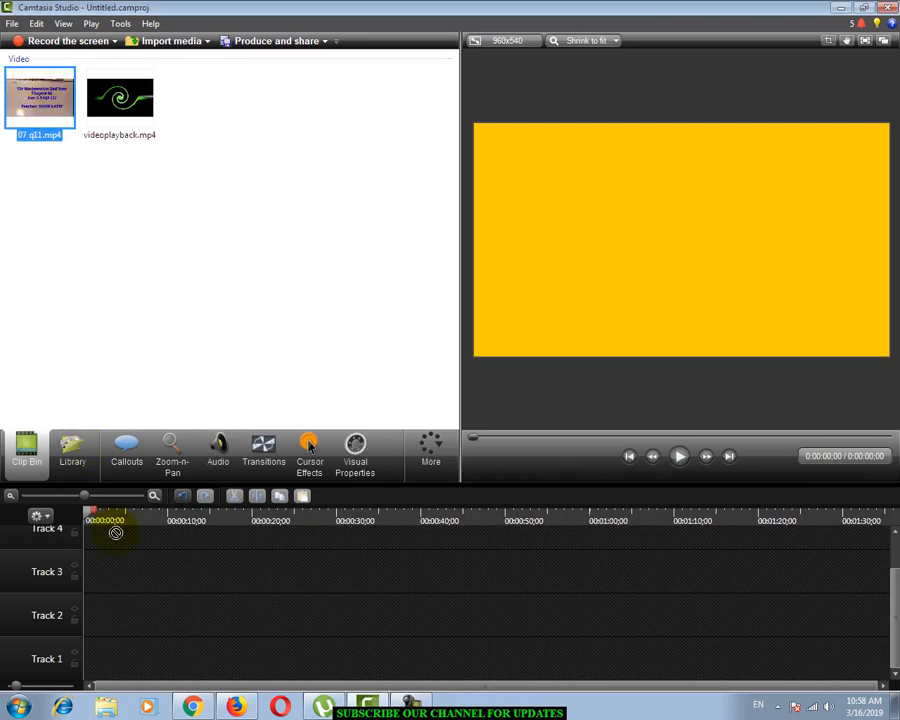
left_click_drag(123, 573, 124, 572)
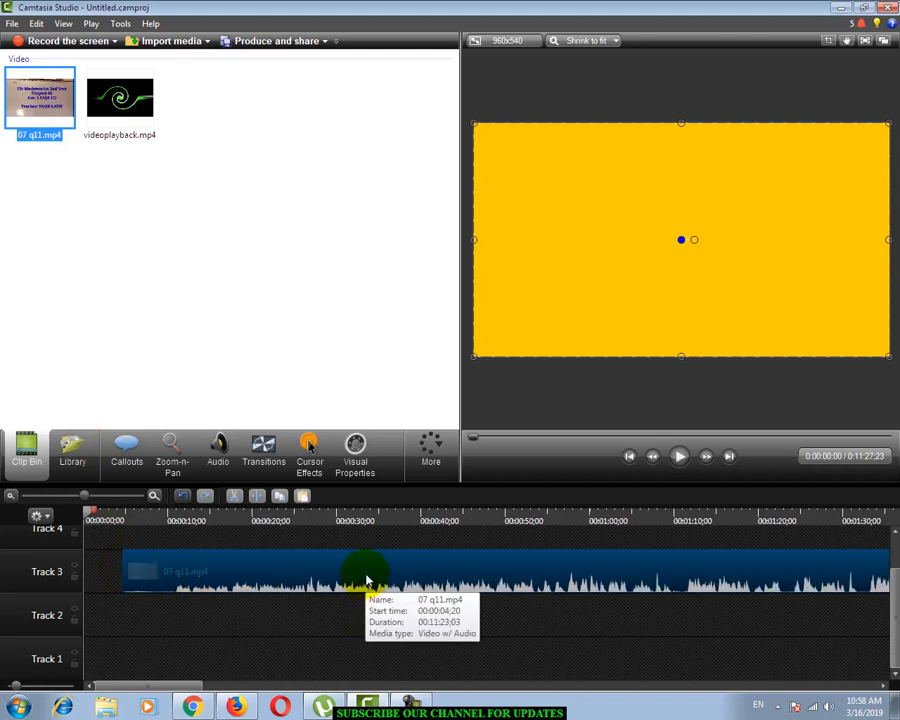
left_click_drag(362, 574, 322, 574)
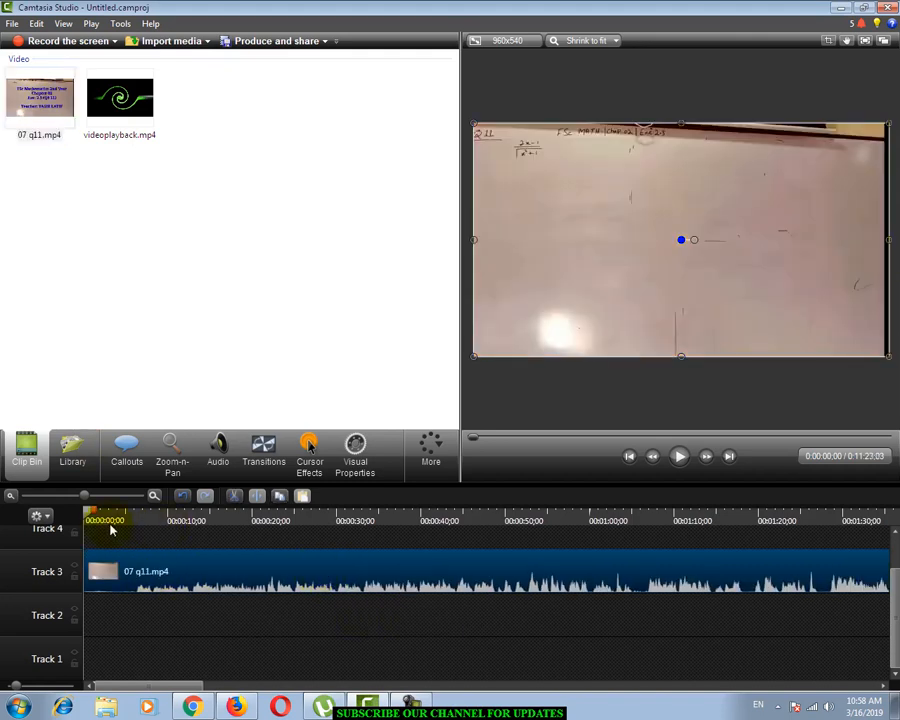
- Position the playhead at about 0:00:01;04 over the title and remove videoplayback.mp4 from the Clip Bin
mouse_move(90, 515)
left_mouse_down()
mouse_move(160, 516)
mouse_move(105, 521)
left_mouse_up()
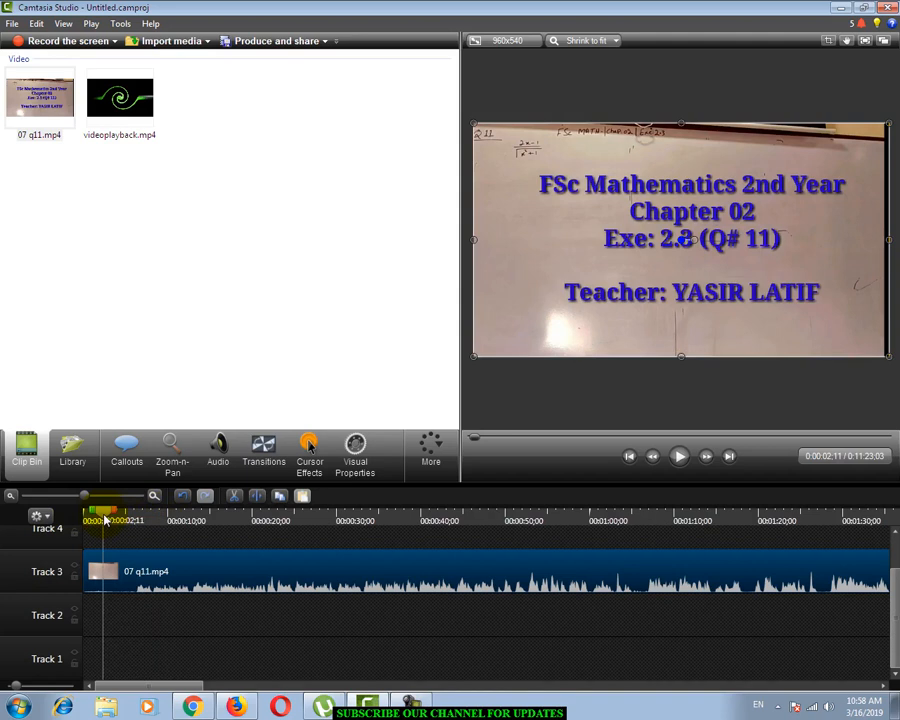
mouse_move(108, 518)
left_mouse_down()
mouse_move(259, 518)
mouse_move(95, 515)
left_mouse_up()
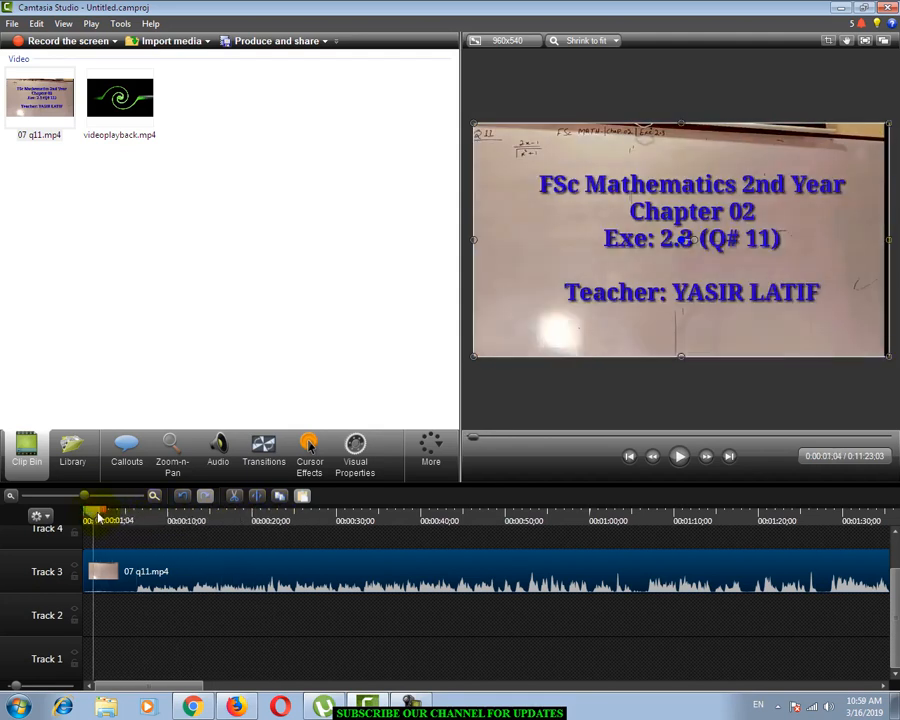
left_click(127, 105)
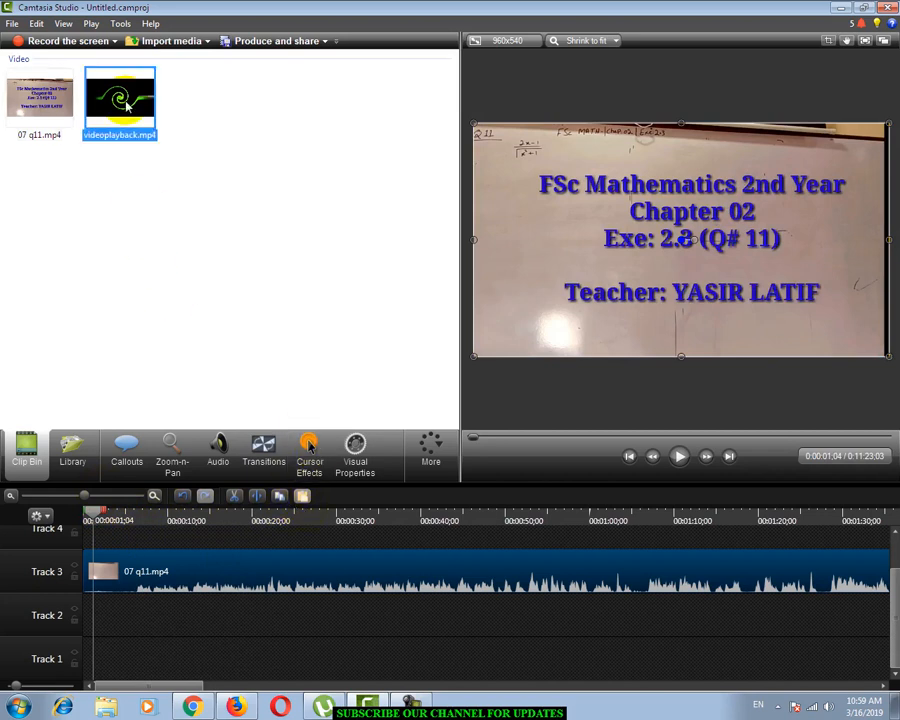
key("Delete")
- Raise the 07 q11.mp4 clip's scale to 193% in Visual Properties, checking the framing with playback from 0:00:39;22
left_click(355, 447)
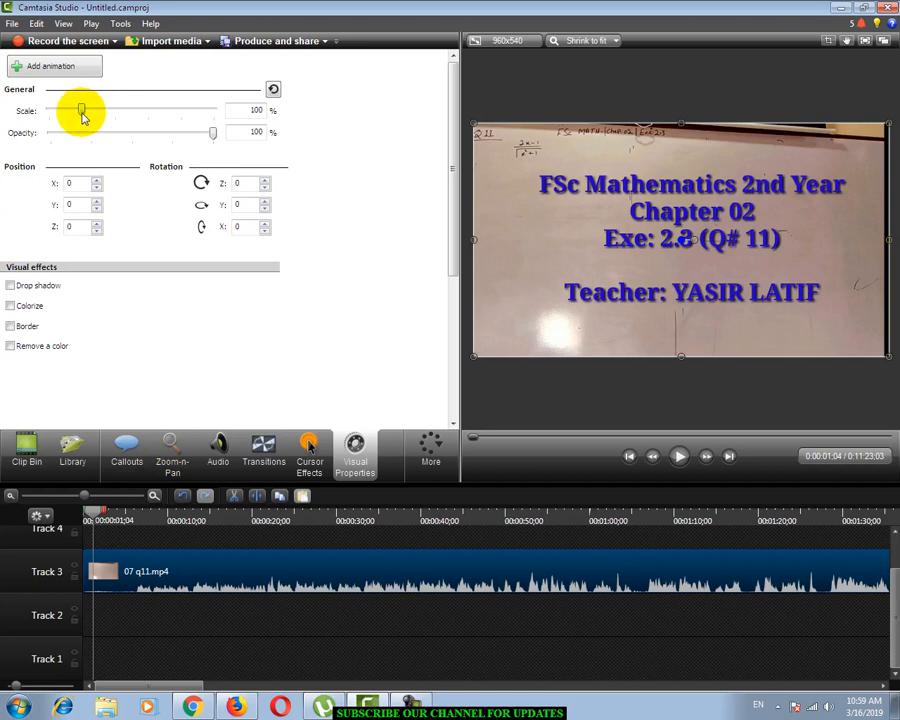
left_click_drag(84, 116, 101, 117)
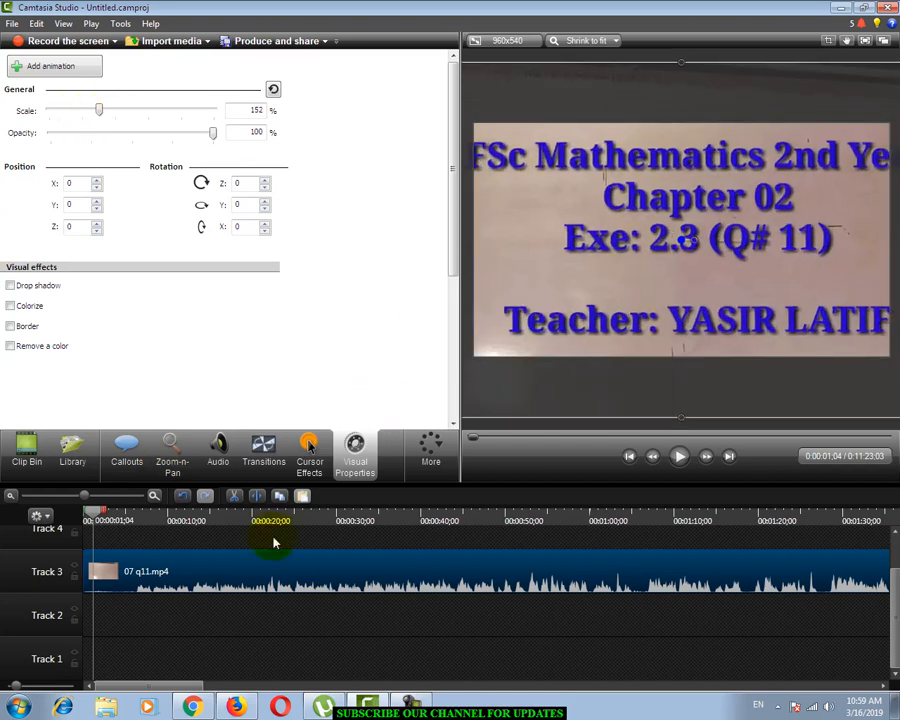
left_click_drag(96, 527, 421, 527)
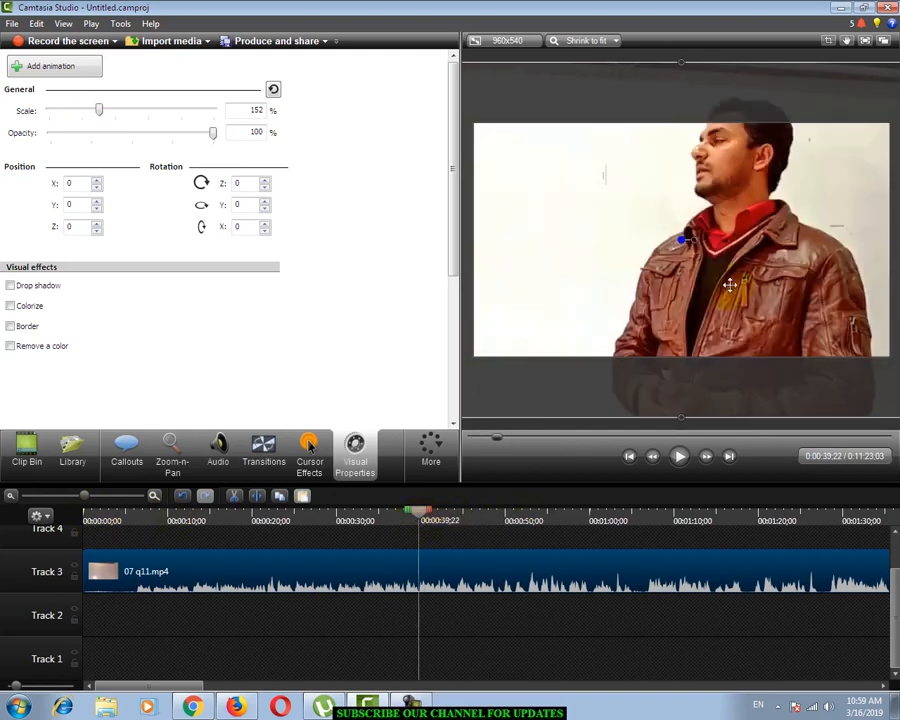
mouse_move(101, 117)
left_mouse_down()
mouse_move(67, 116)
mouse_move(113, 118)
left_mouse_up()
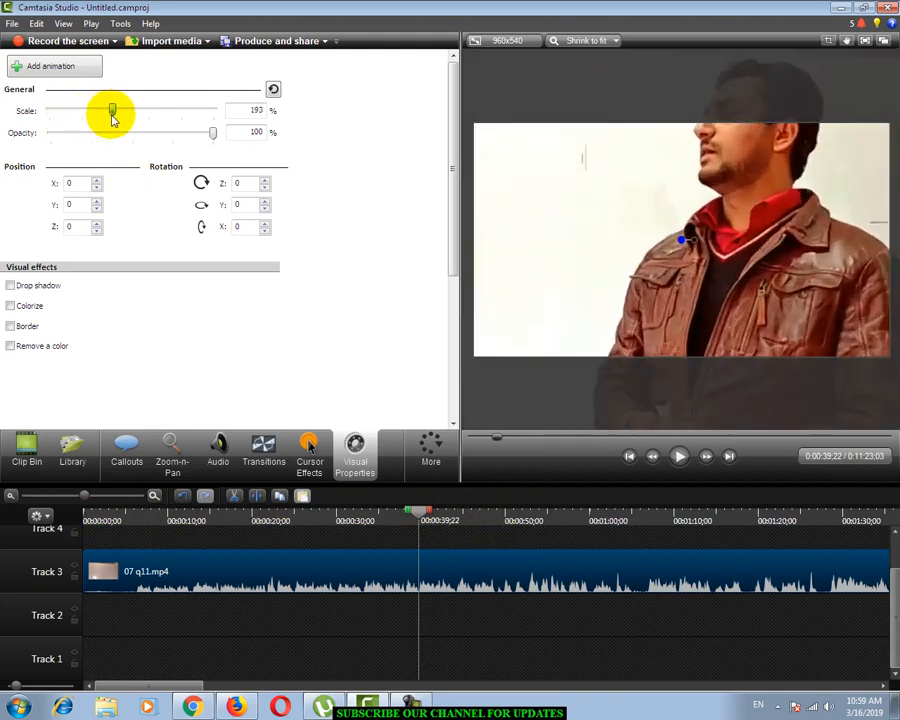
left_click(679, 457)
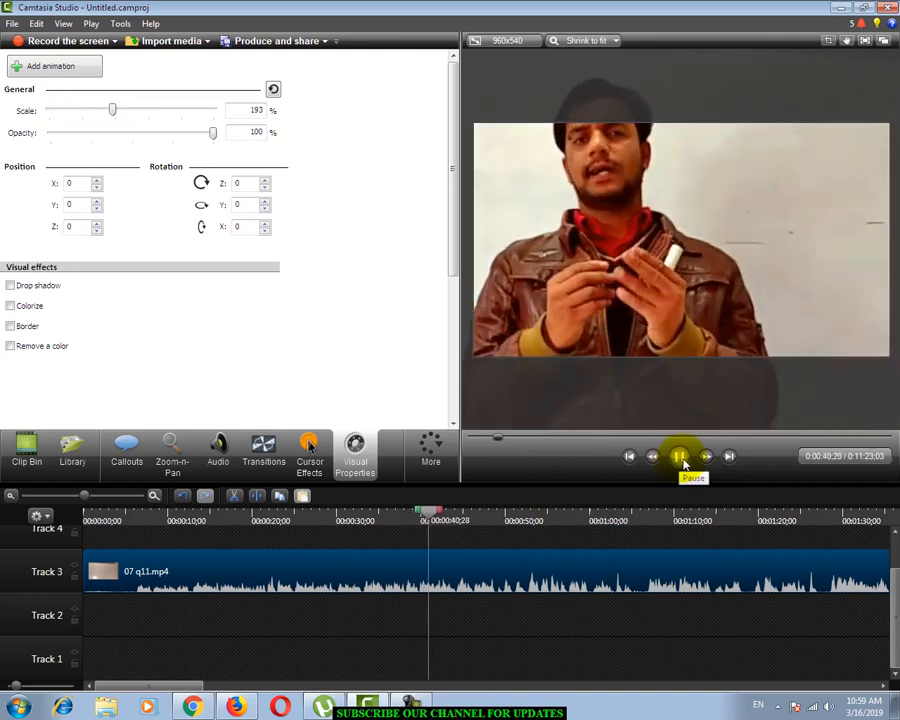
left_click(682, 462)
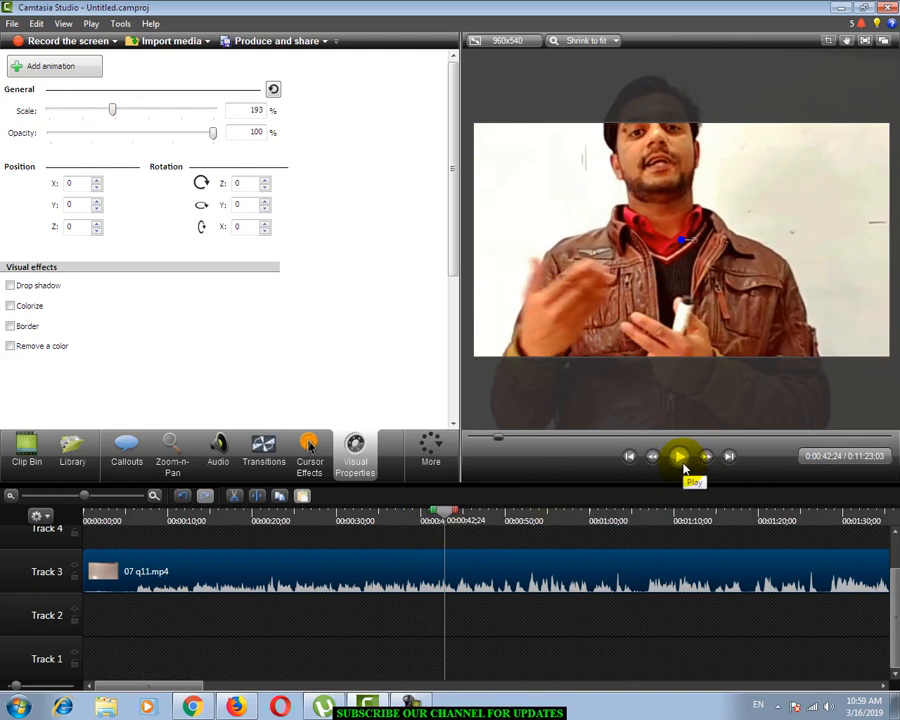
- Reduce the clip's scale to 144% and play a few seconds to check the framing
left_click_drag(114, 111, 89, 116)
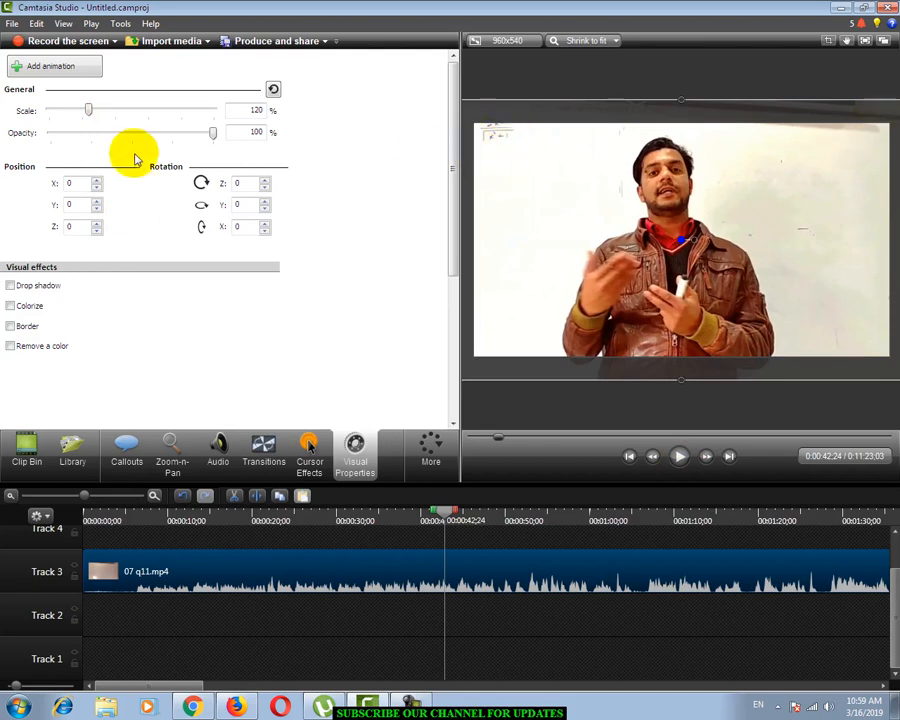
left_click_drag(89, 113, 95, 111)
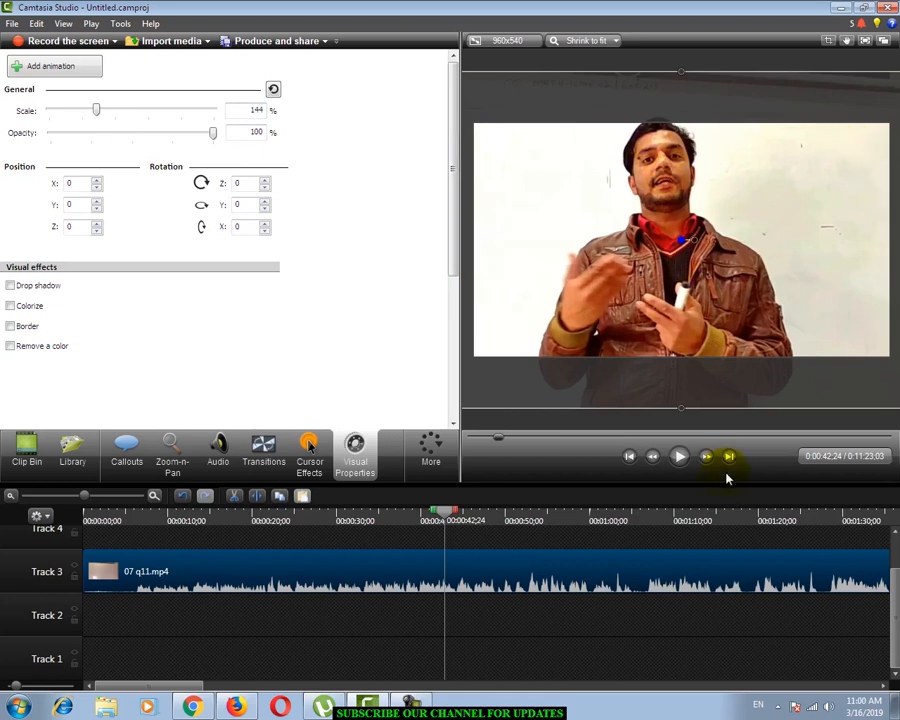
left_click(681, 461)
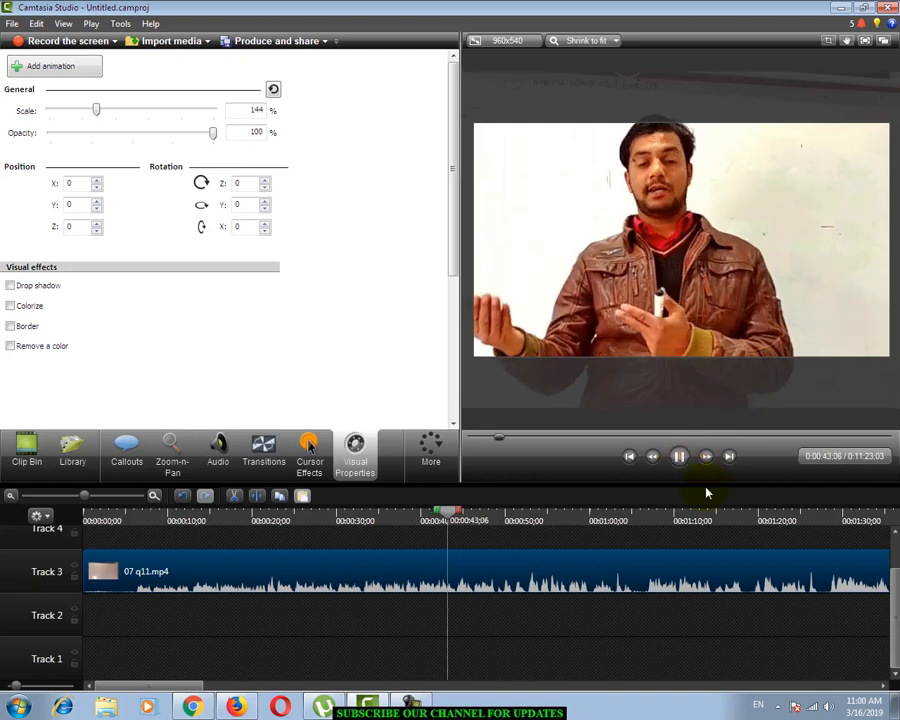
left_click(680, 458)
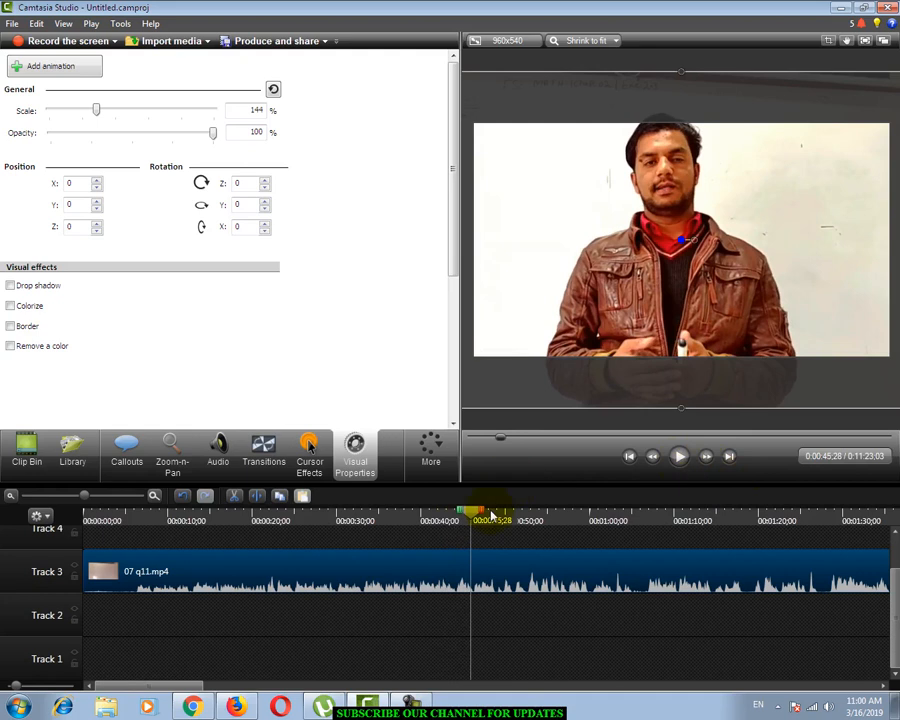
- Move the playhead to about 0:00:30;03 and try the 07 q11.mp4 clip at 259% and 35% scale
left_click_drag(473, 519, 338, 516)
left_click(167, 178)
left_click(100, 110)
left_click_drag(98, 112, 131, 114)
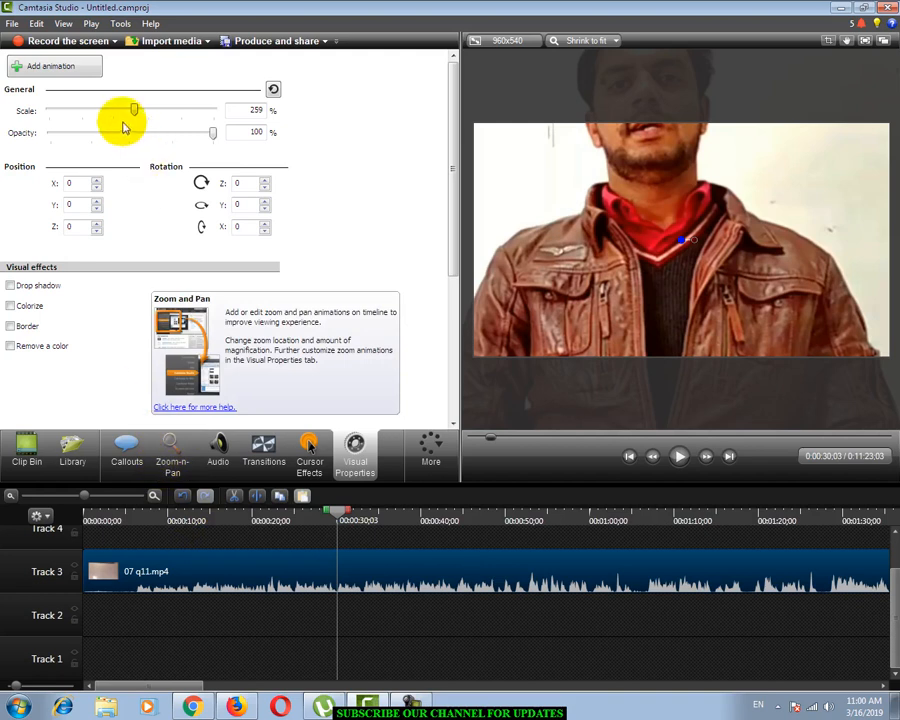
left_click_drag(136, 112, 60, 110)
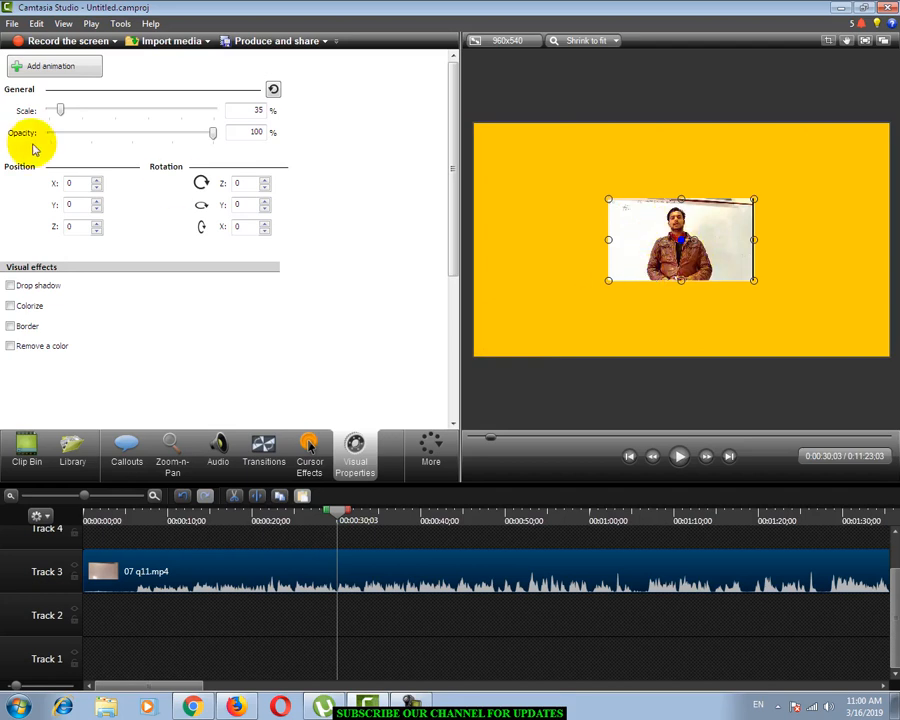
- Set the clip's scale to 131%, check the framing with a short playback, and reduce the scale to 110%
left_click_drag(62, 110, 91, 110)
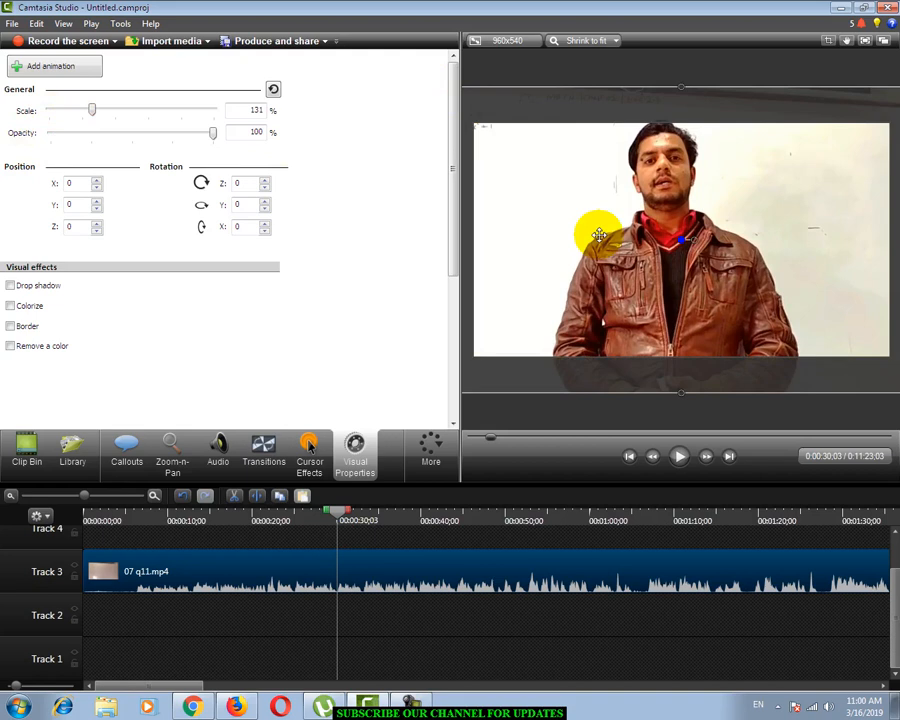
left_click(680, 457)
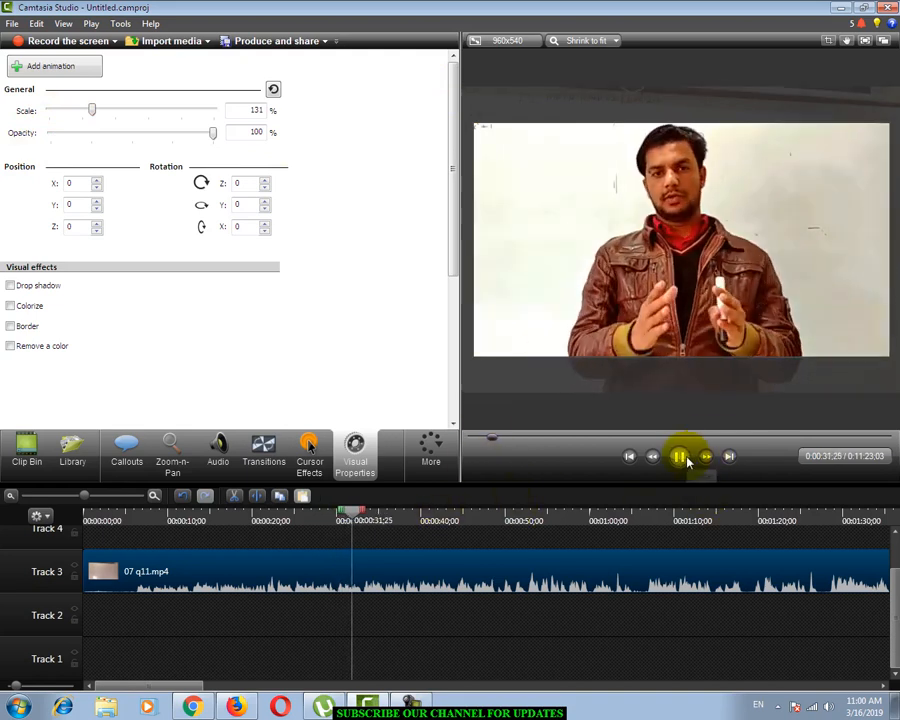
left_click(688, 457)
mouse_move(360, 513)
left_mouse_down()
mouse_move(556, 513)
mouse_move(352, 515)
left_mouse_up()
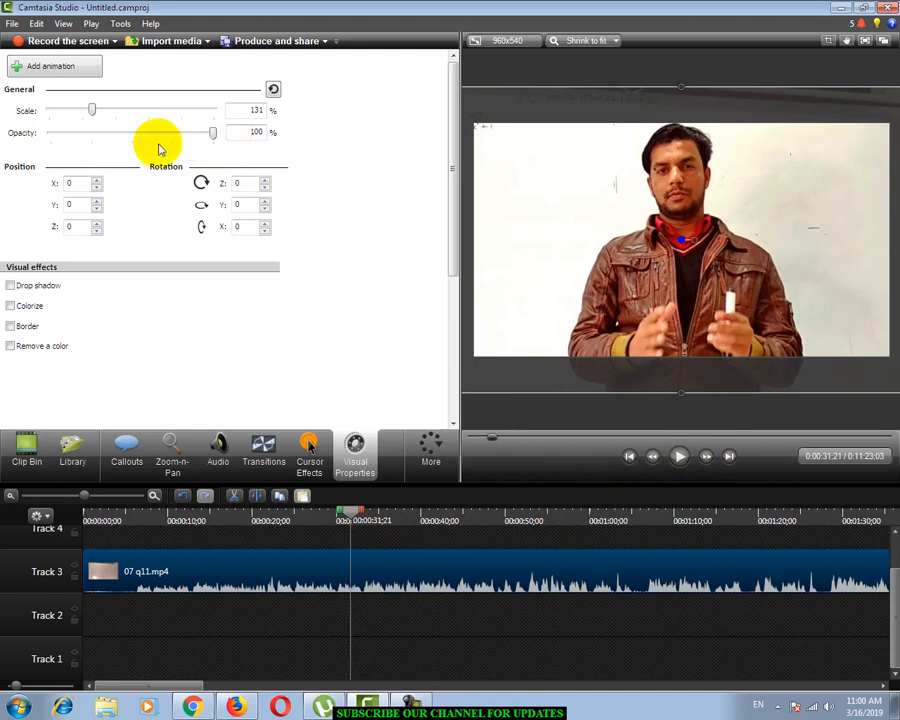
left_click_drag(91, 110, 84, 110)
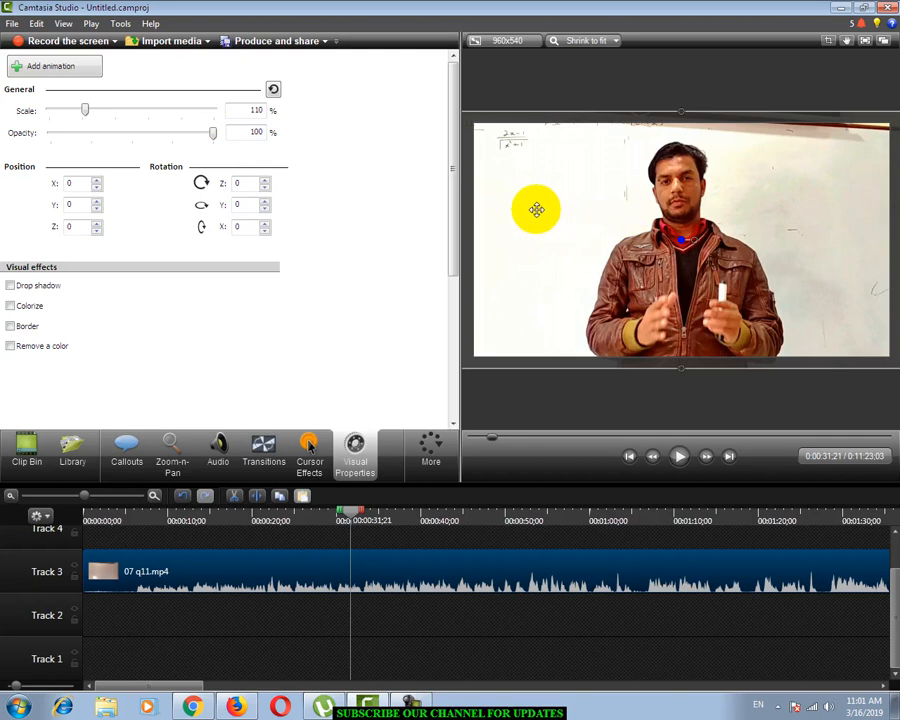
- Change the project's background color to green in the Editing Dimensions settings
left_click(510, 42)
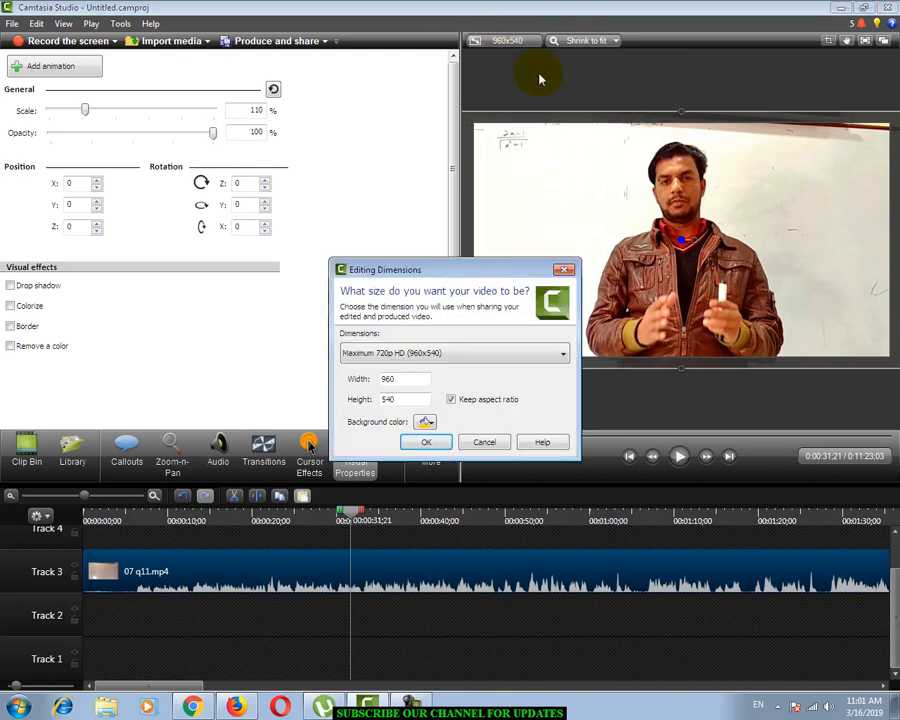
left_click(426, 423)
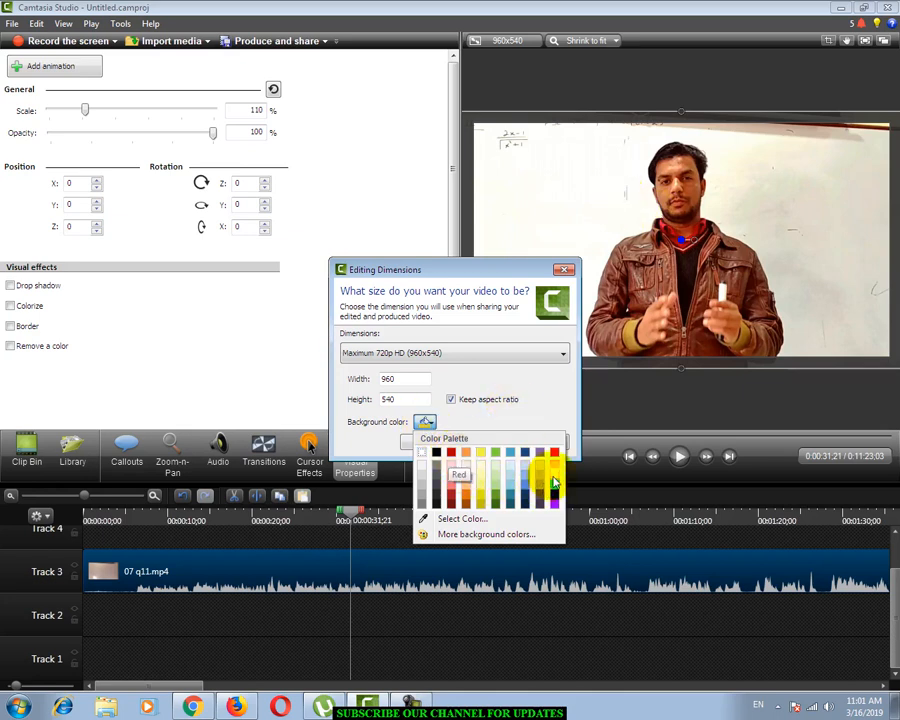
left_click(498, 488)
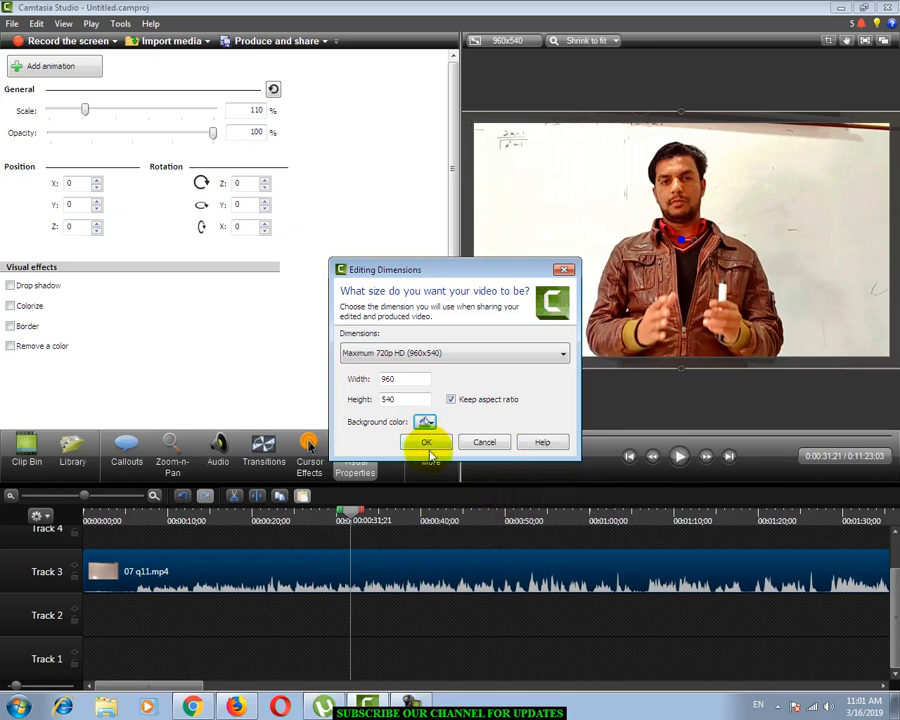
left_click(427, 443)
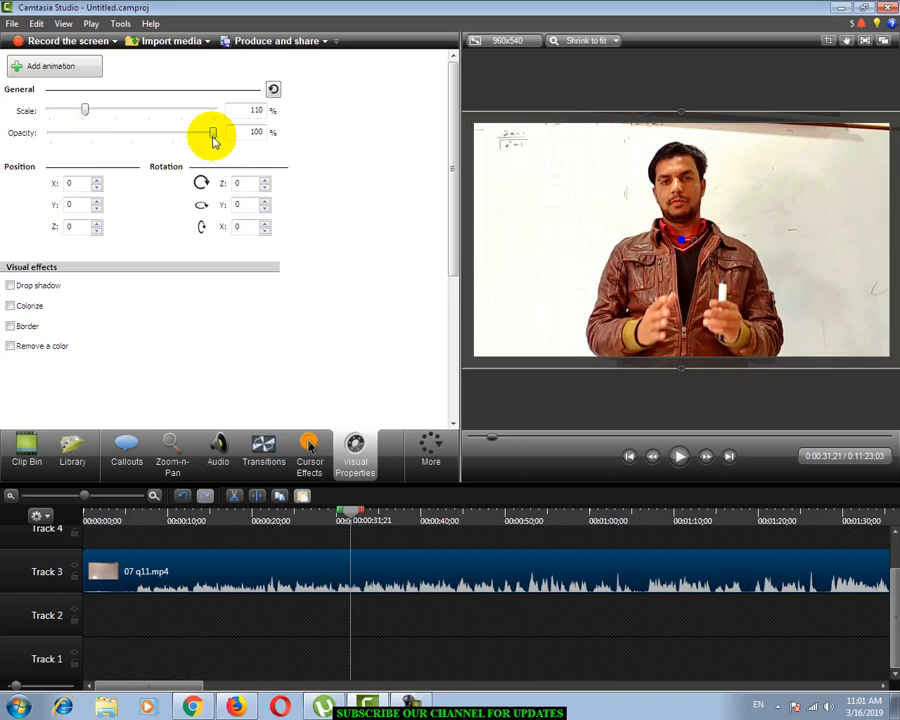
- Try the 07 q11.mp4 clip's opacity at 84%, 1%, 100% and 87%, finishing at 57%
left_click_drag(210, 140, 186, 140)
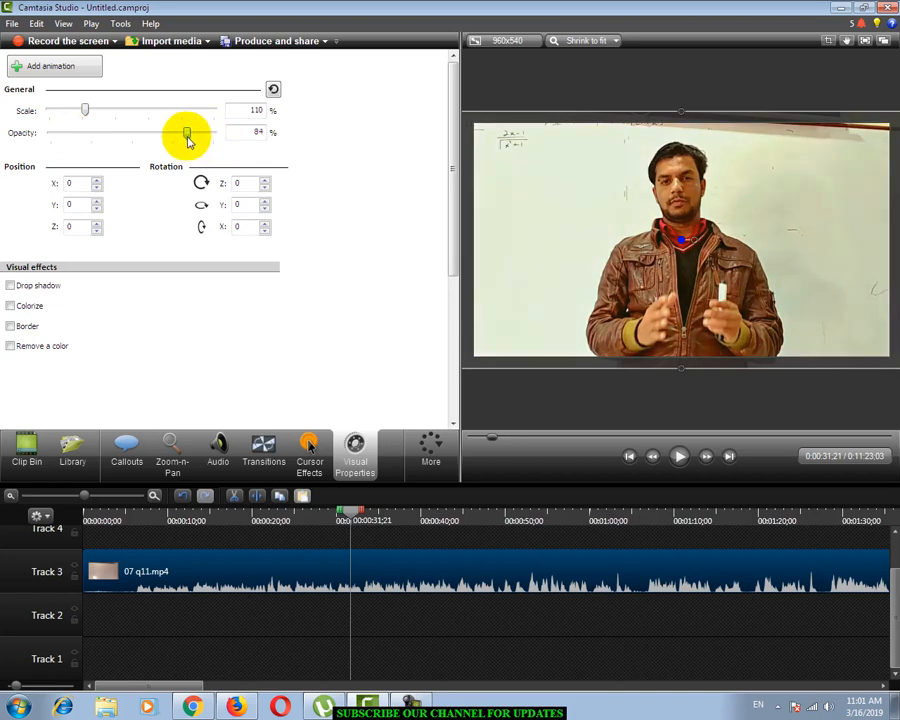
left_click_drag(188, 140, 53, 137)
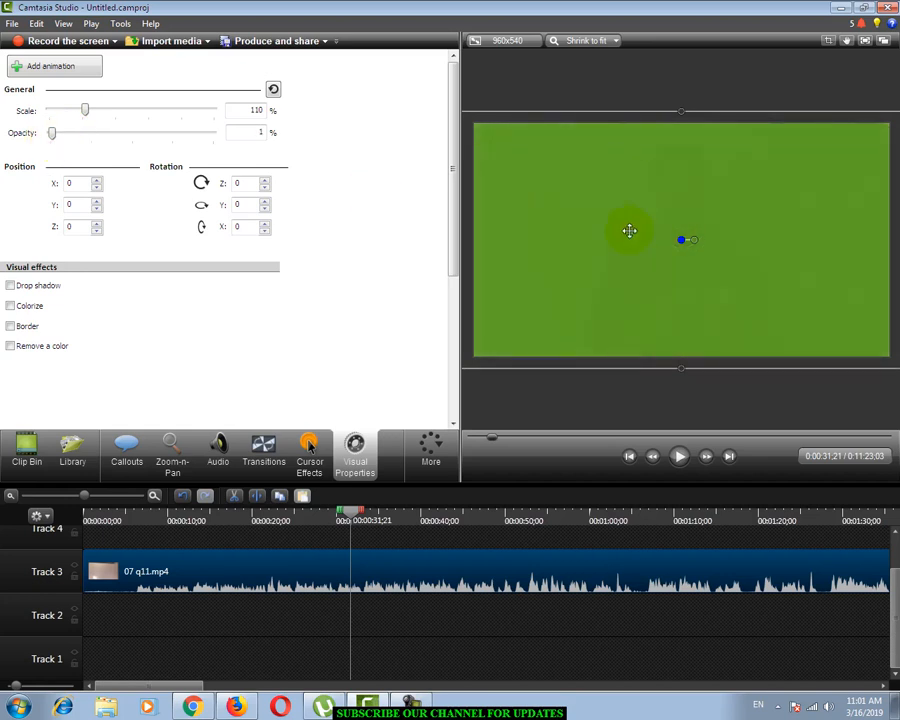
left_click_drag(55, 137, 220, 146)
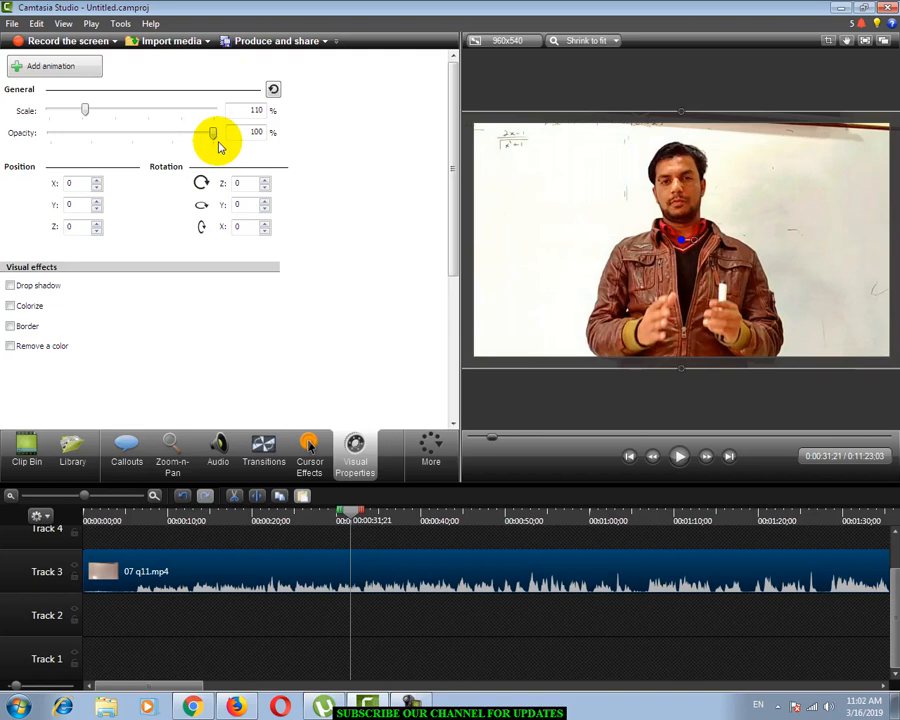
left_click_drag(217, 140, 192, 141)
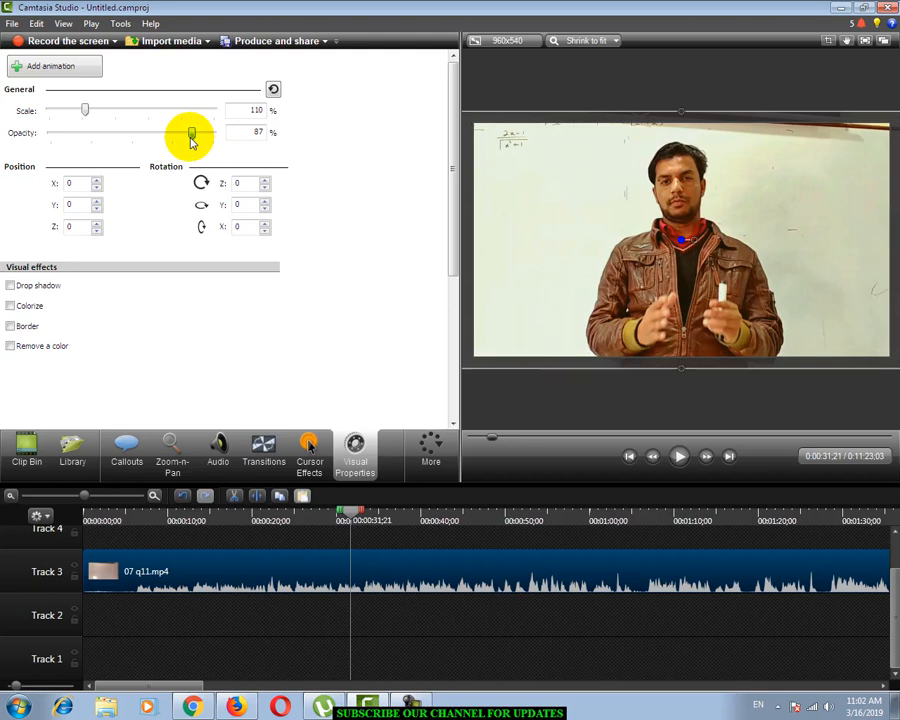
left_click_drag(192, 141, 144, 136)
- Import the video 2 basic infor about ms word from E:, My Channel, 2 MS Word 2013 Videos into the Clip Bin
left_click(26, 448)
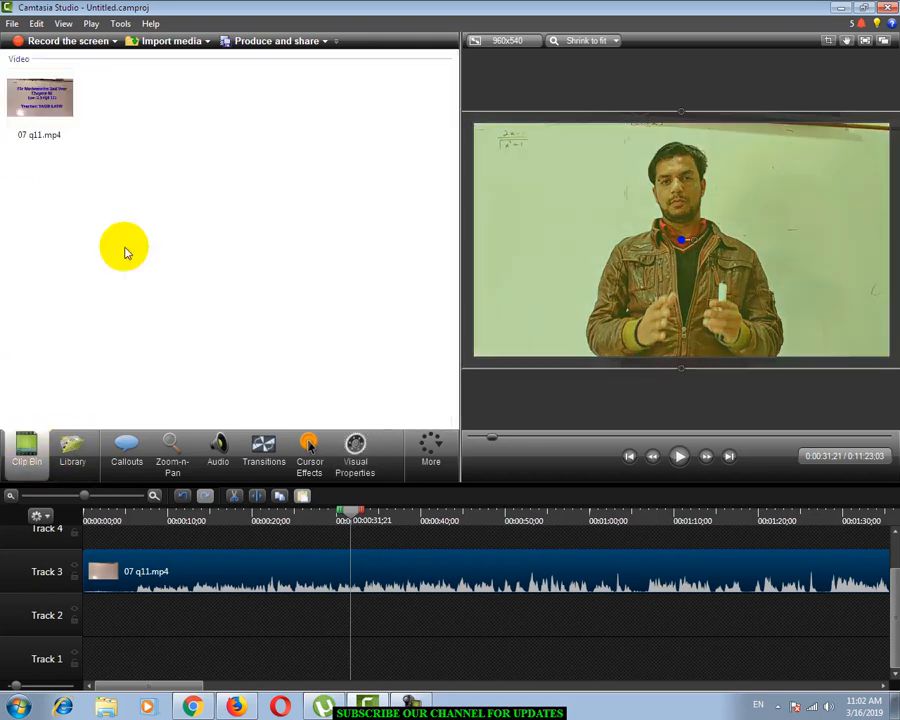
right_click(140, 246)
left_click(158, 253)
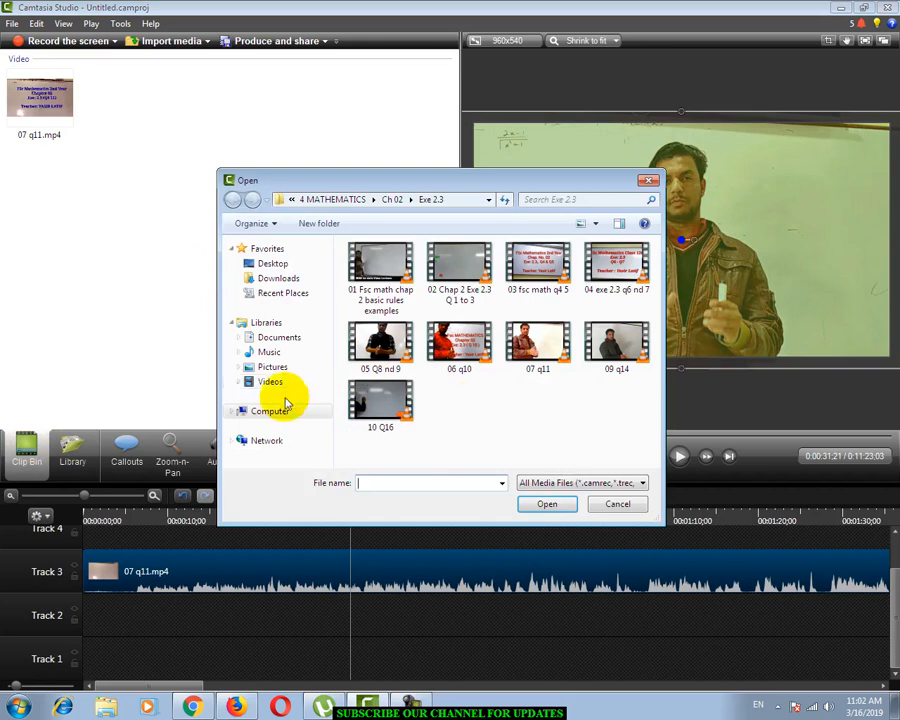
left_click(256, 414)
double_click(416, 352)
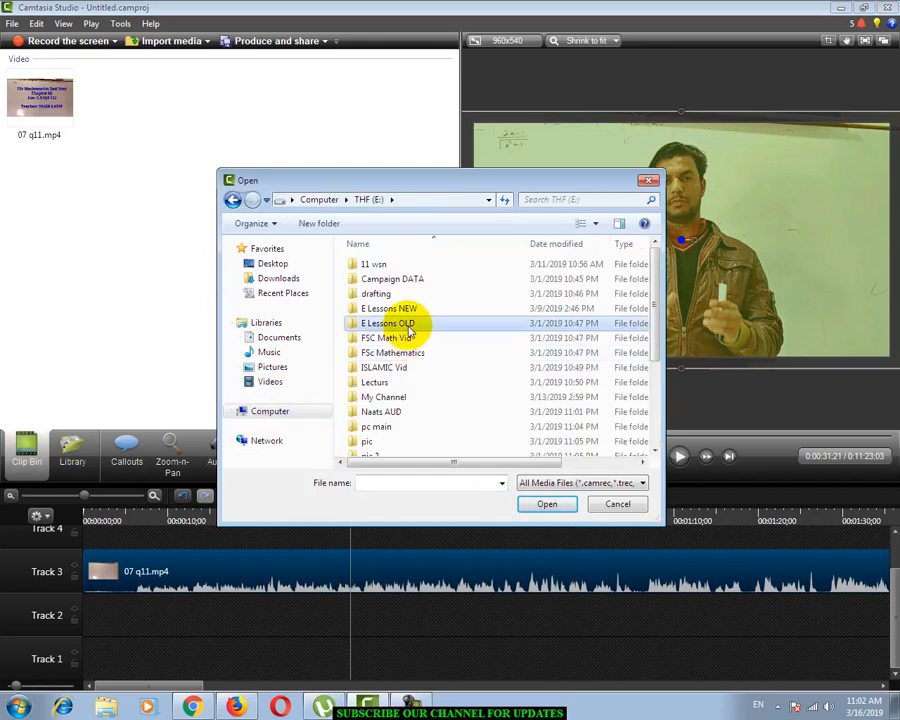
double_click(396, 396)
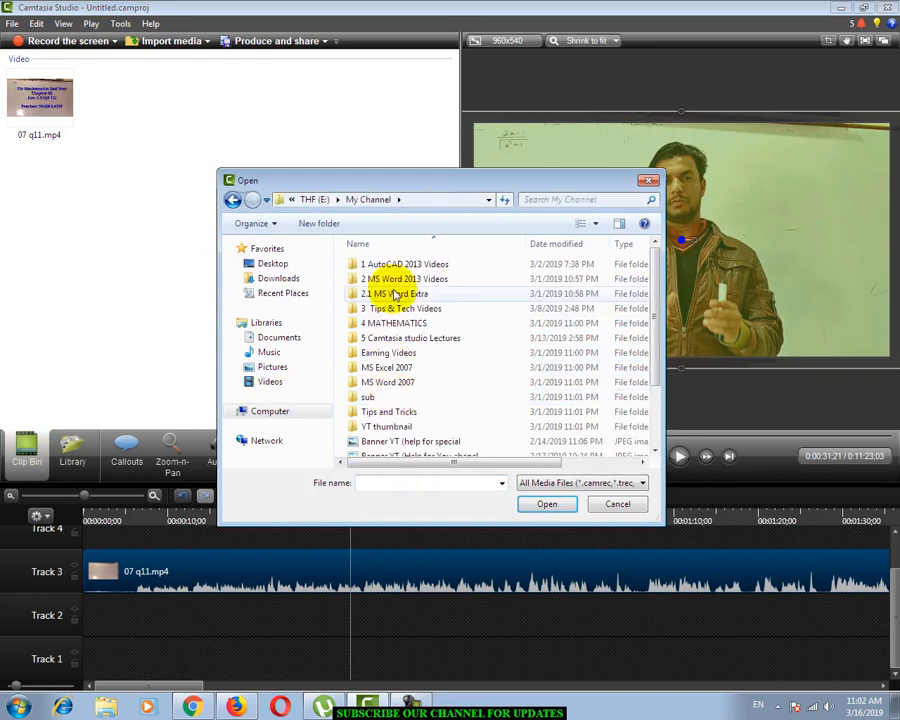
double_click(400, 294)
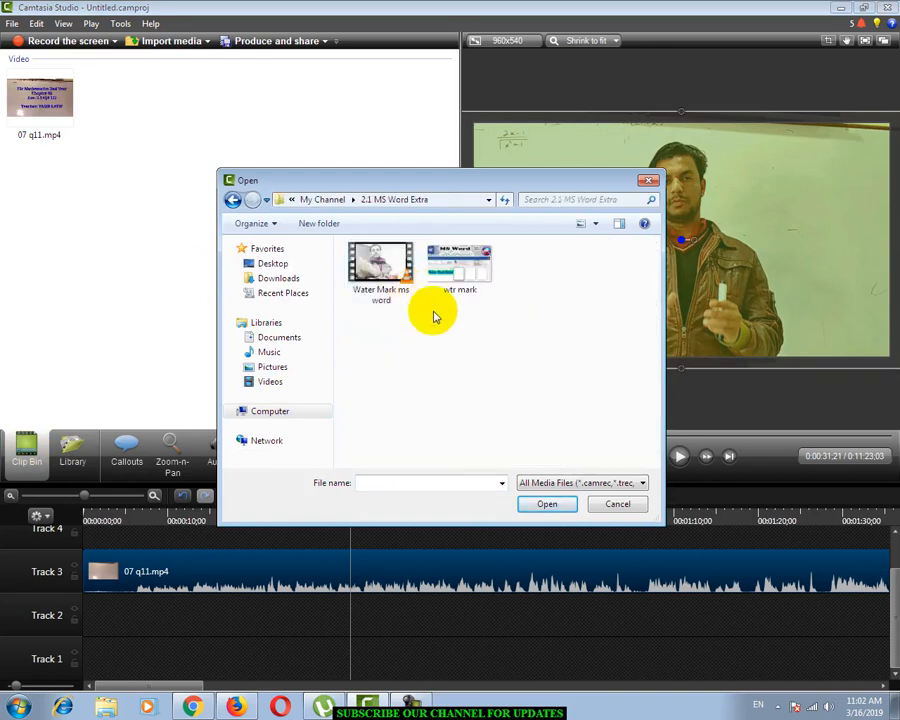
left_click(233, 200)
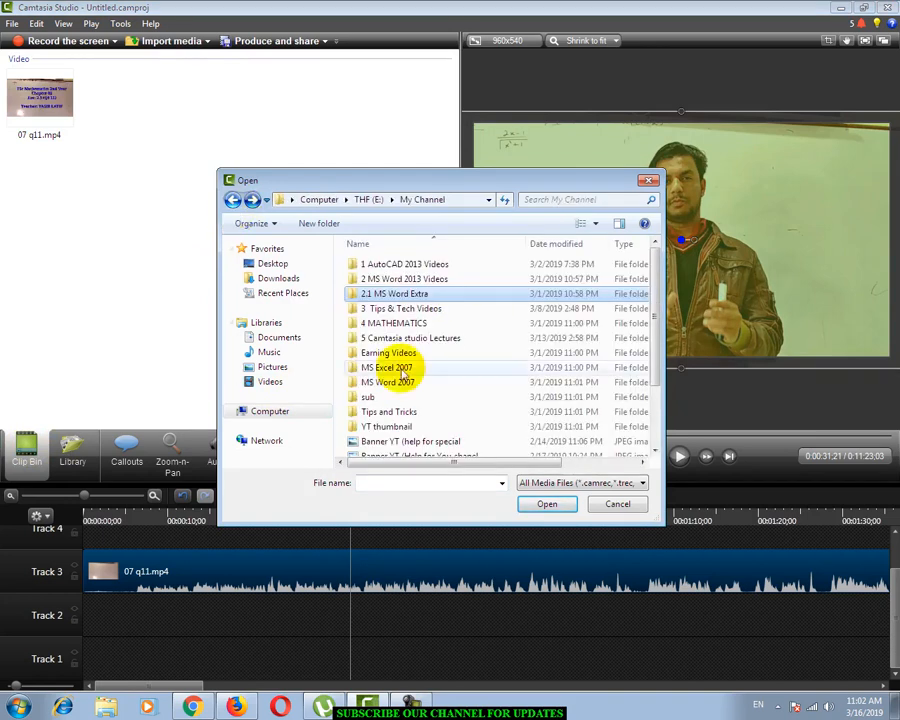
double_click(405, 280)
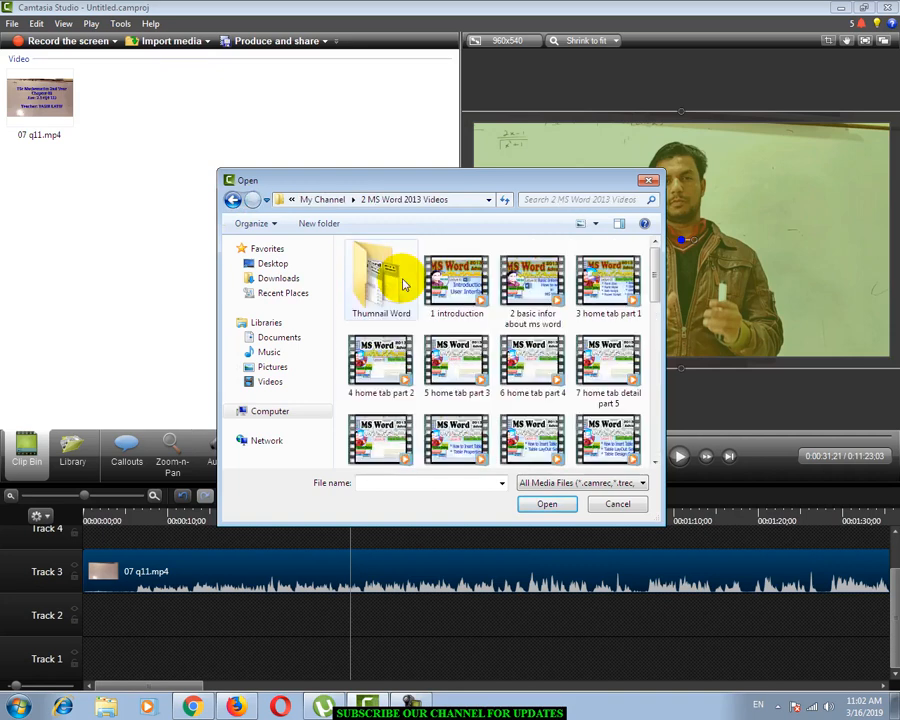
double_click(512, 327)
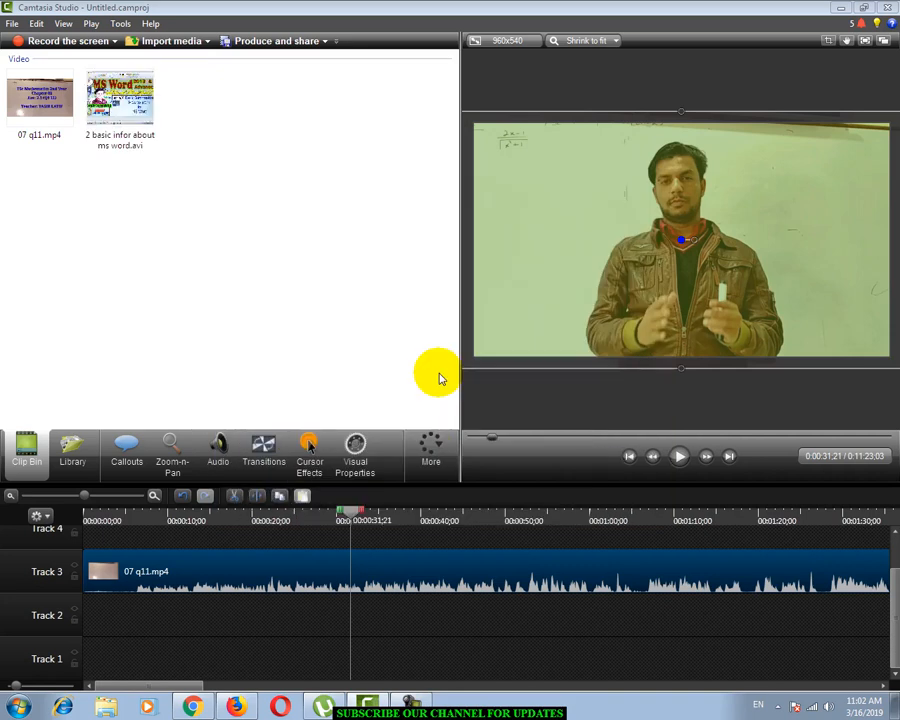
- Add 2 basic infor about ms word.avi to the start of Track 2 and scrub to 0:00:40;25 to preview the overlap
left_click_drag(120, 100, 206, 612)
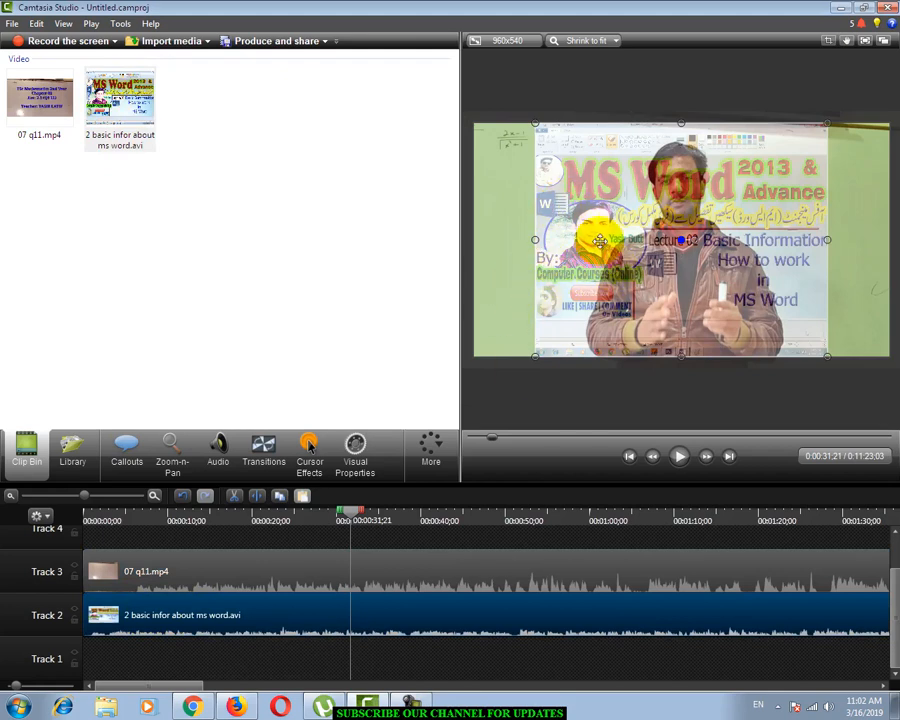
left_click_drag(370, 522, 510, 482)
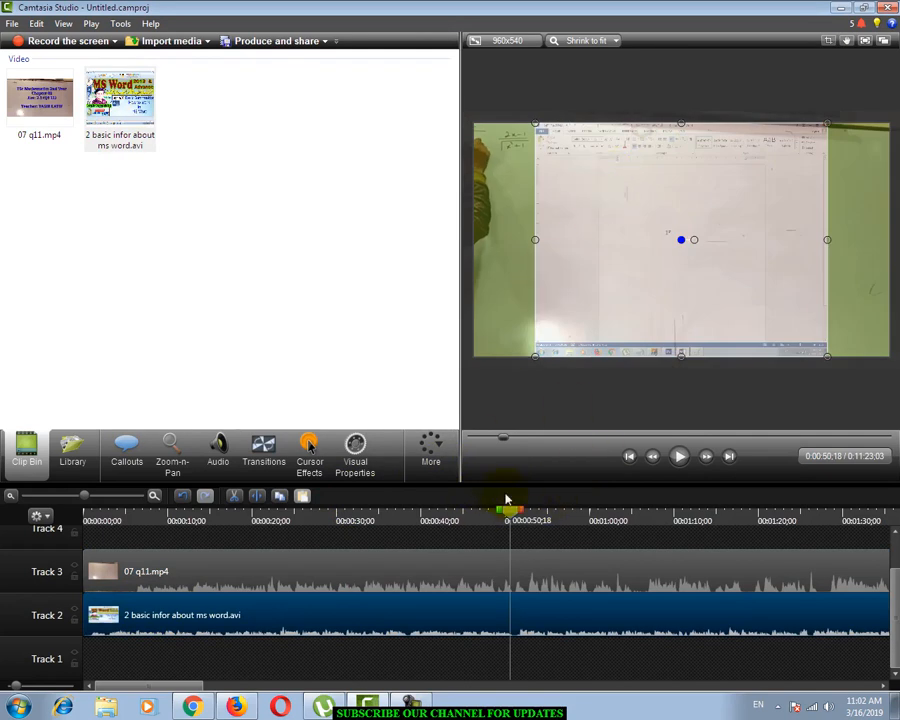
left_click_drag(510, 518, 428, 518)
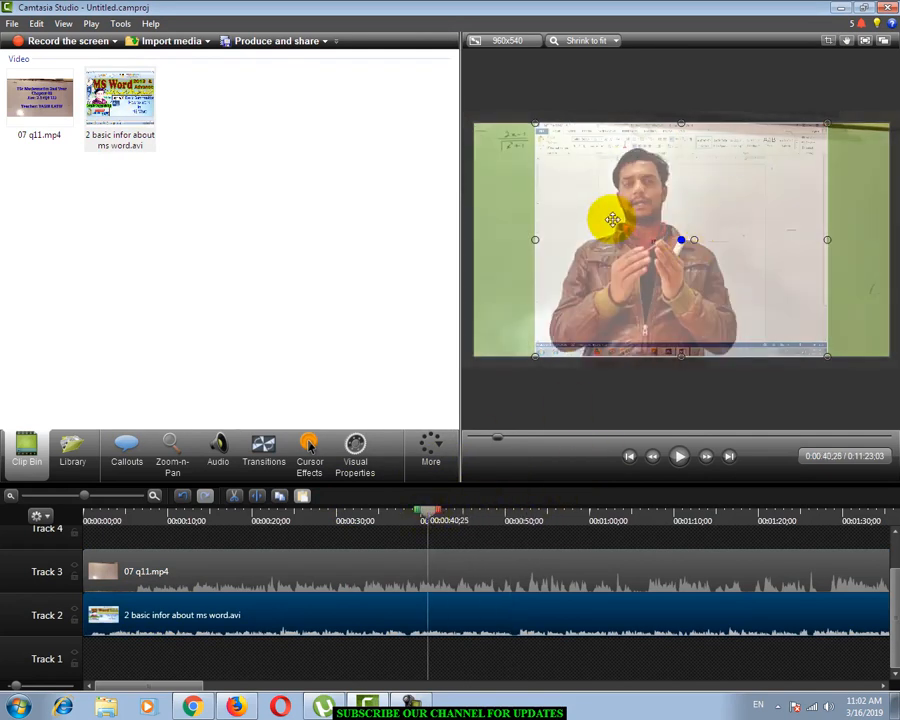
- Set the opacity of the Track 2 clip to 65% in Visual Properties
left_click(355, 450)
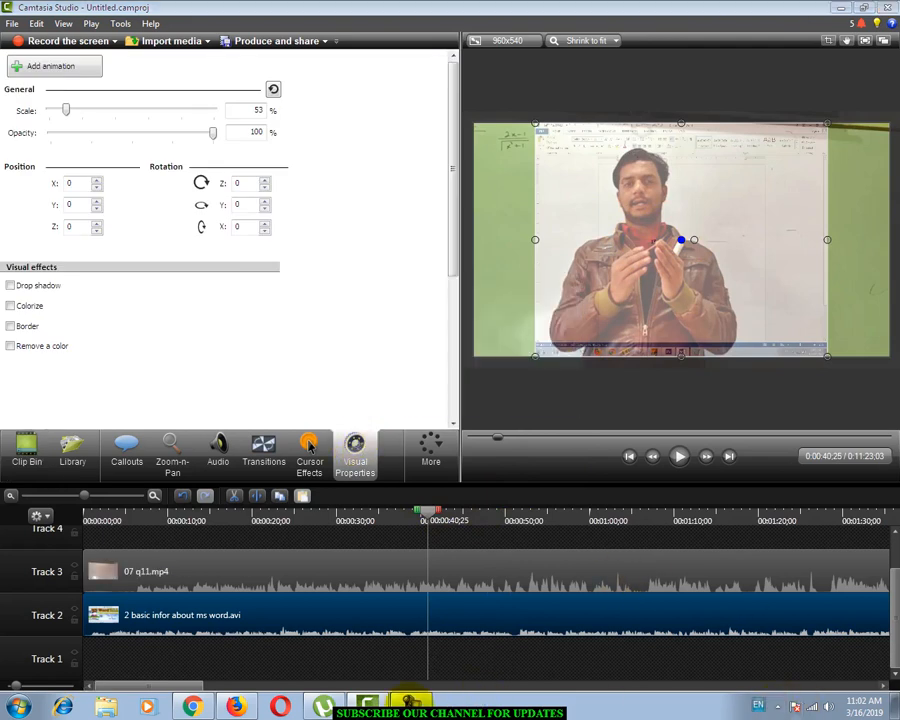
left_click(812, 706)
left_click(824, 615)
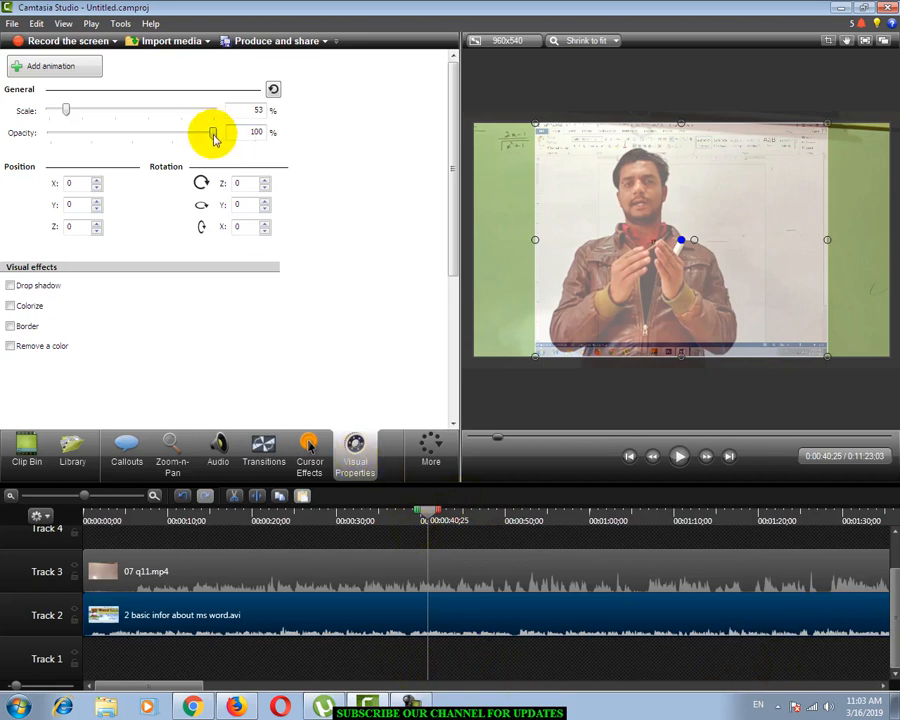
left_click_drag(213, 138, 157, 133)
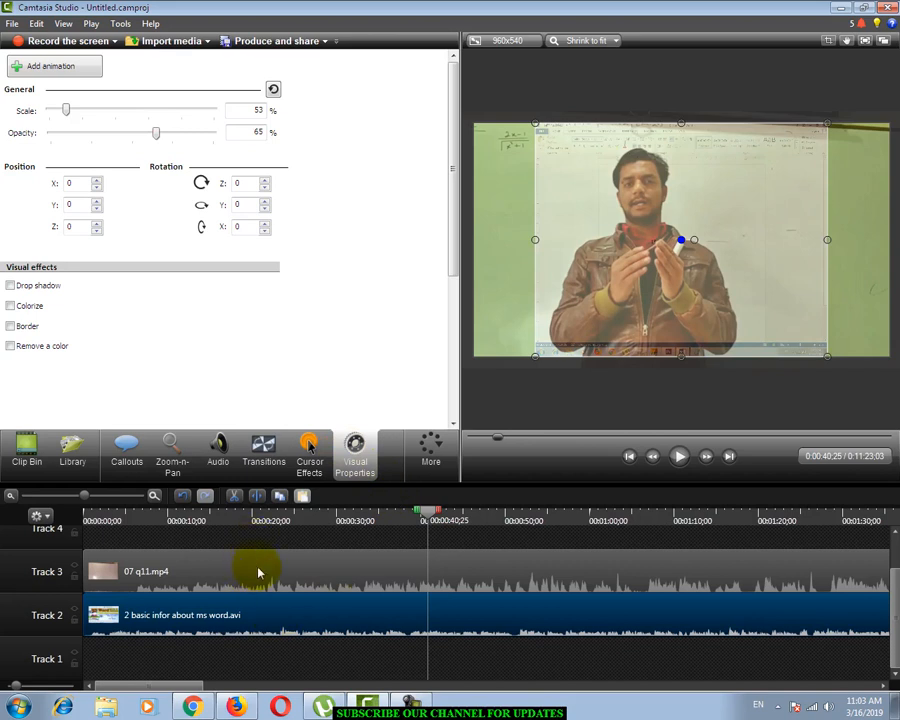
- Raise the 07 q11.mp4 clip's opacity on Track 3 to 98%, then lower it to 20%
left_click(329, 574)
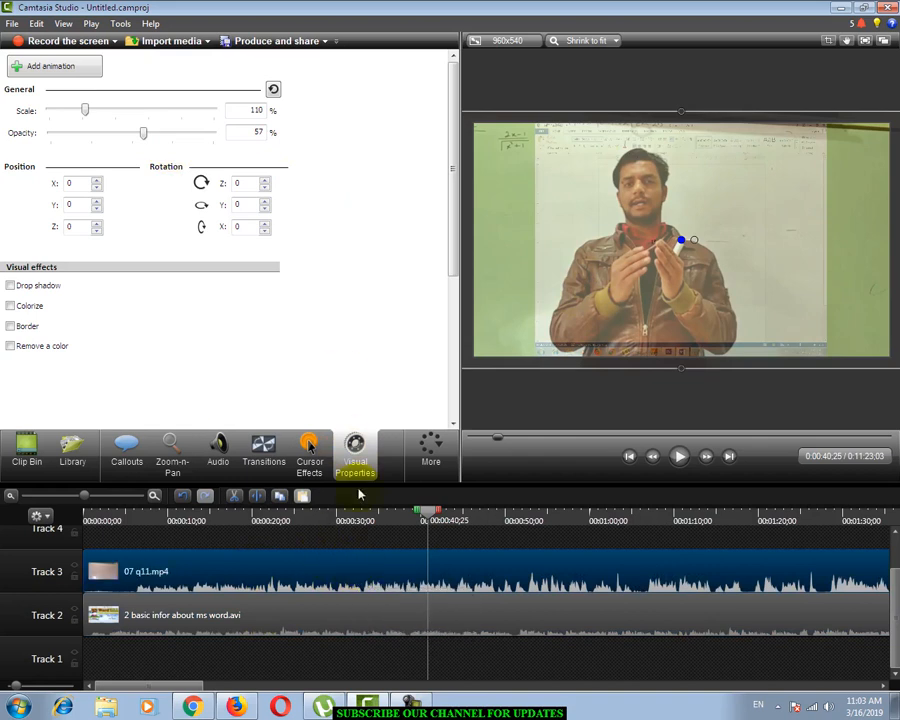
left_click(372, 672)
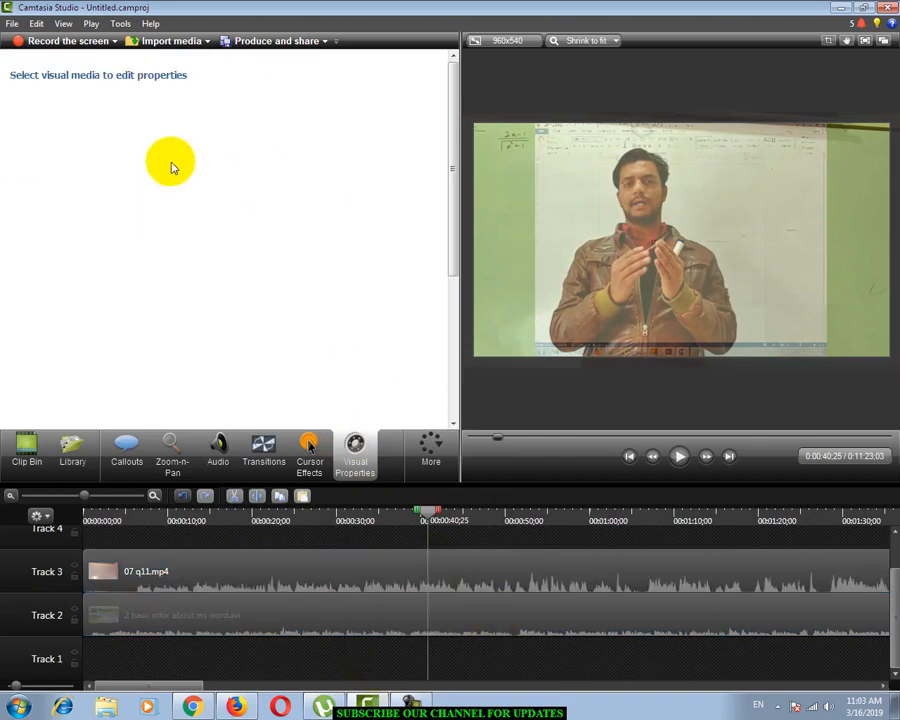
left_click(311, 580)
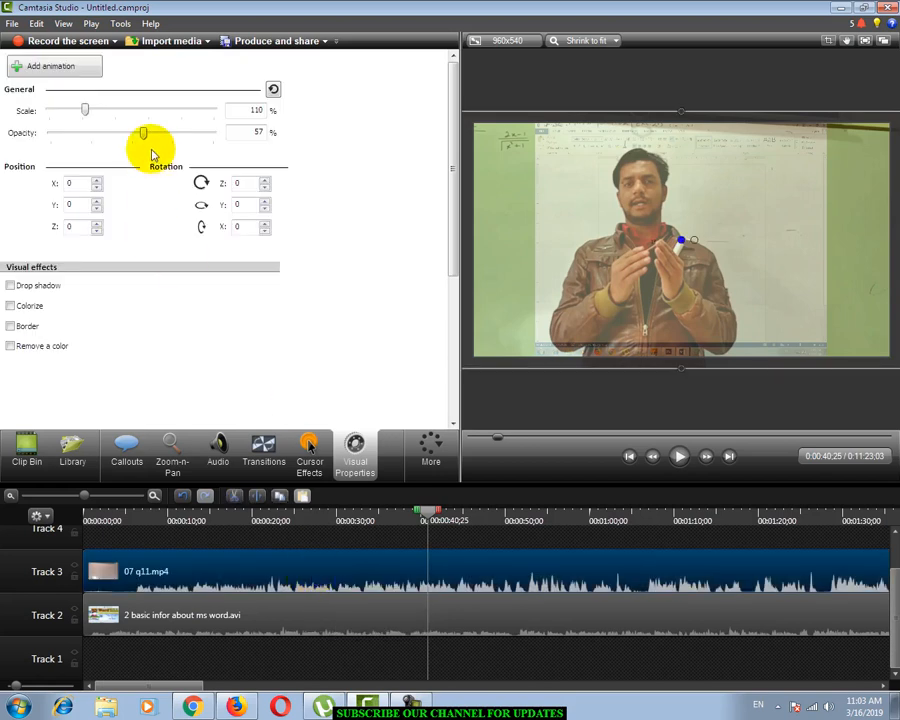
left_click_drag(144, 134, 211, 138)
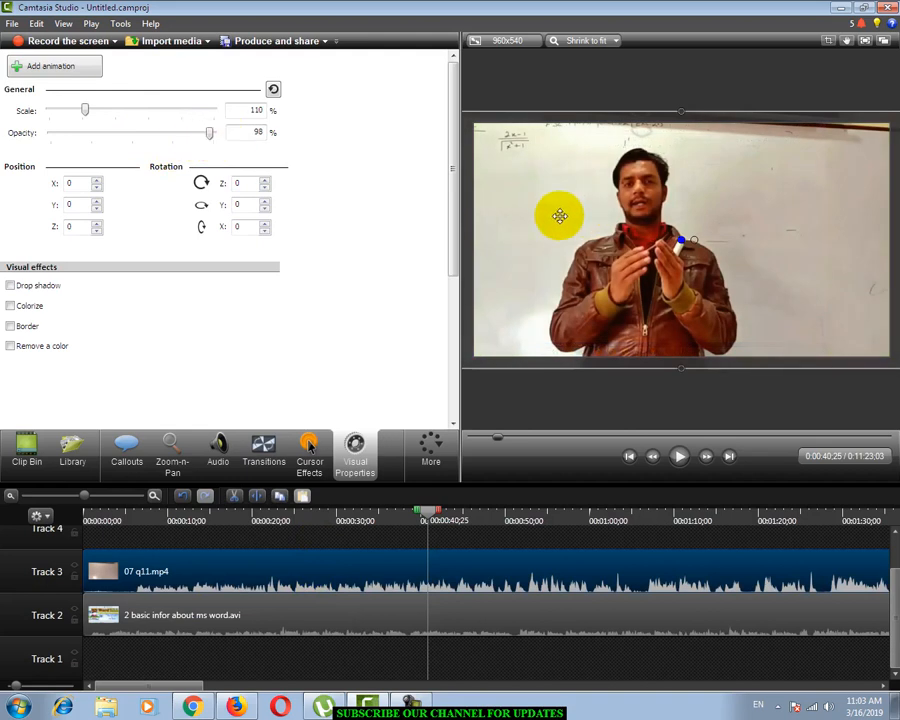
left_click_drag(211, 138, 86, 146)
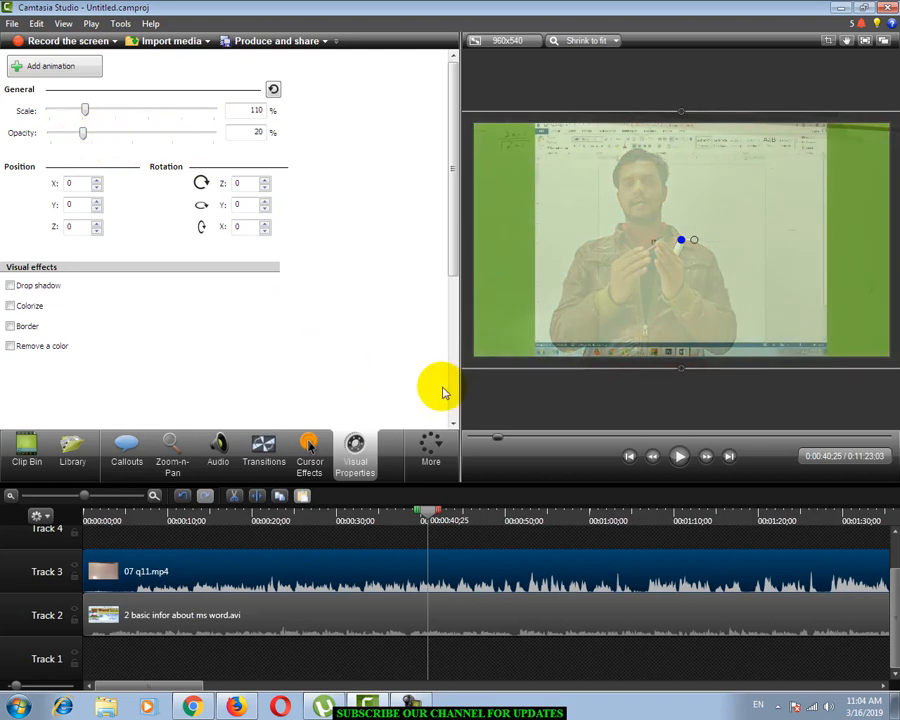
- Delete the 2 basic infor about ms word.avi clip from Track 2
left_click(357, 625)
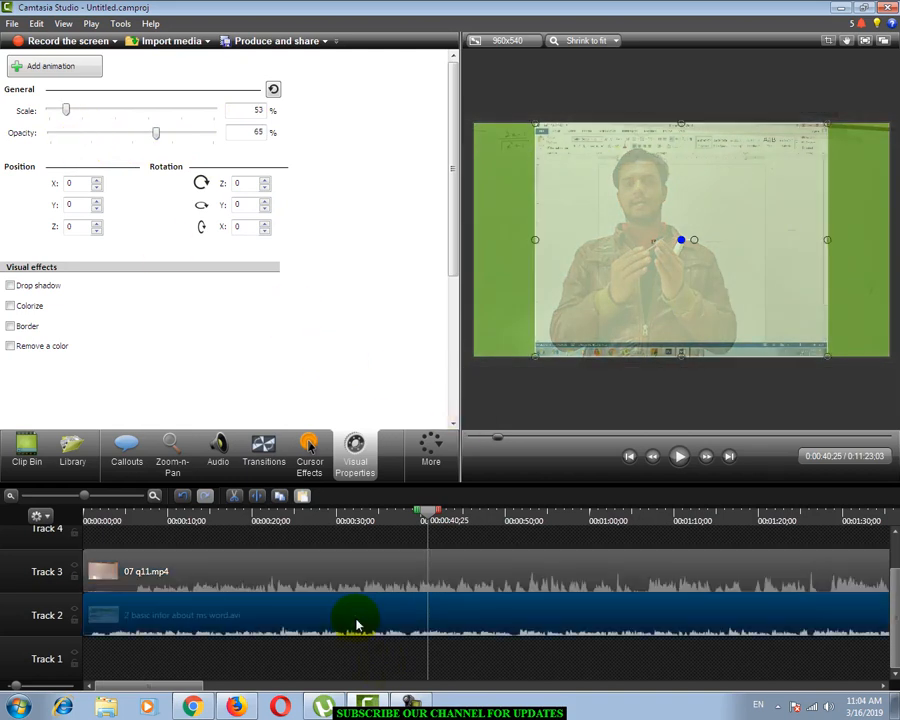
key("Delete")
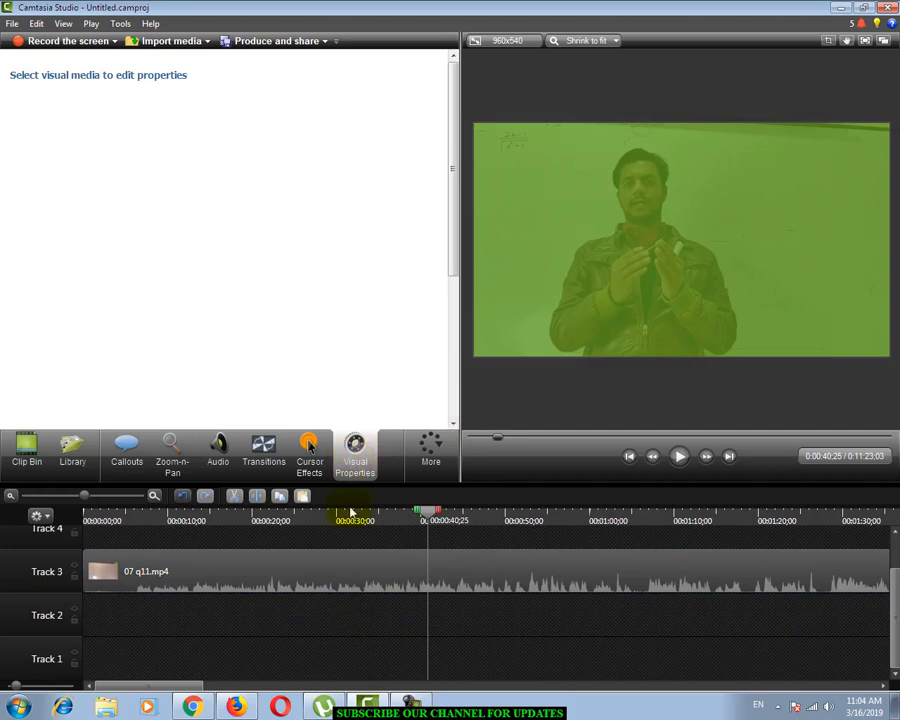
- Restore the 07 q11.mp4 clip's opacity to 100%, then shift its X position to 16 and back to -12
left_click(355, 455)
left_click_drag(82, 133, 252, 153)
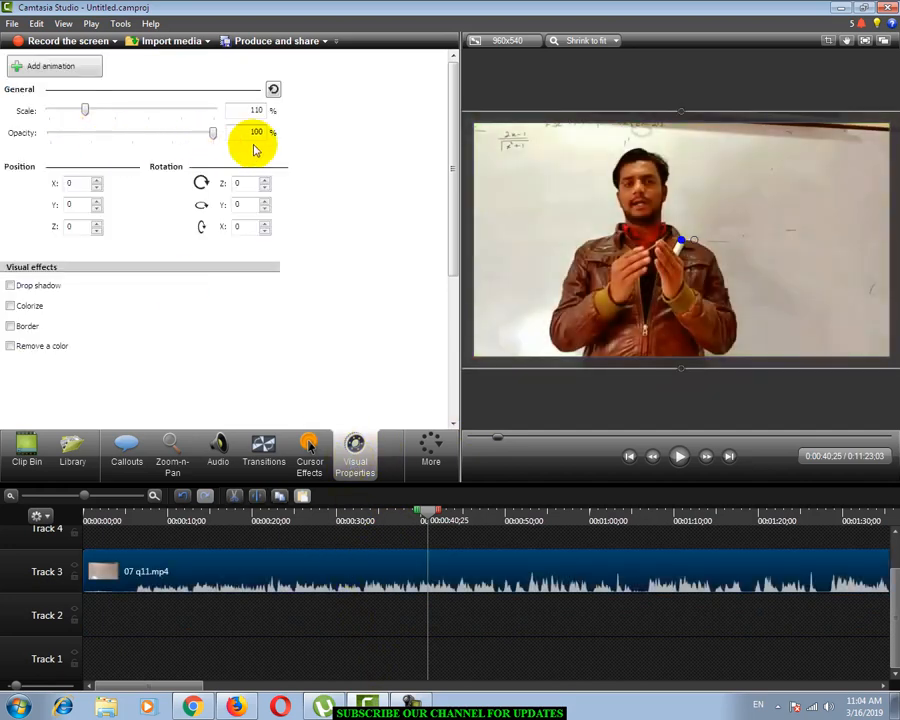
left_click(79, 186)
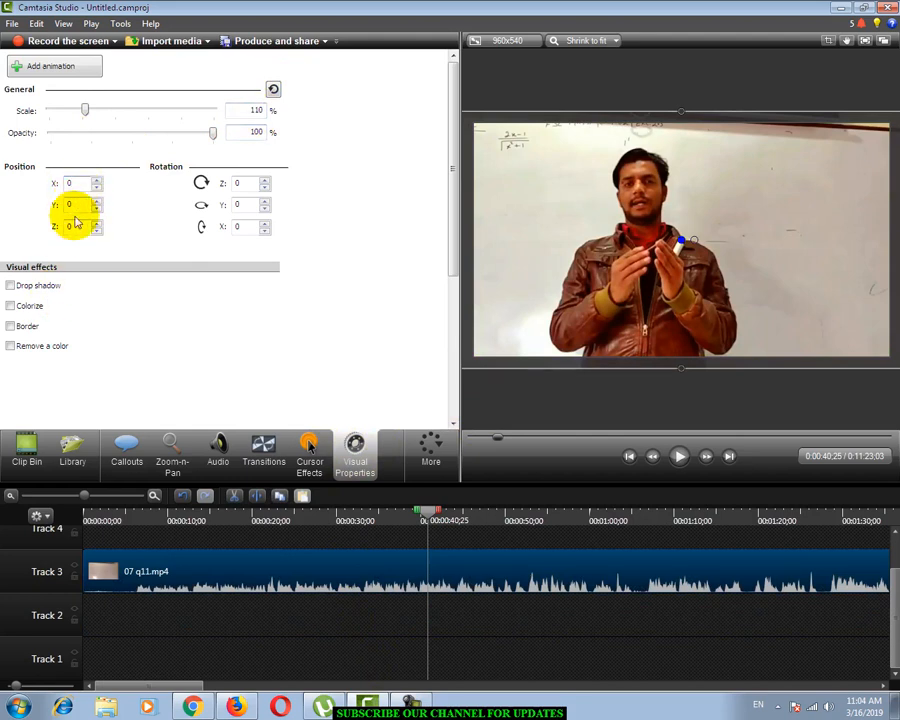
double_click(72, 184)
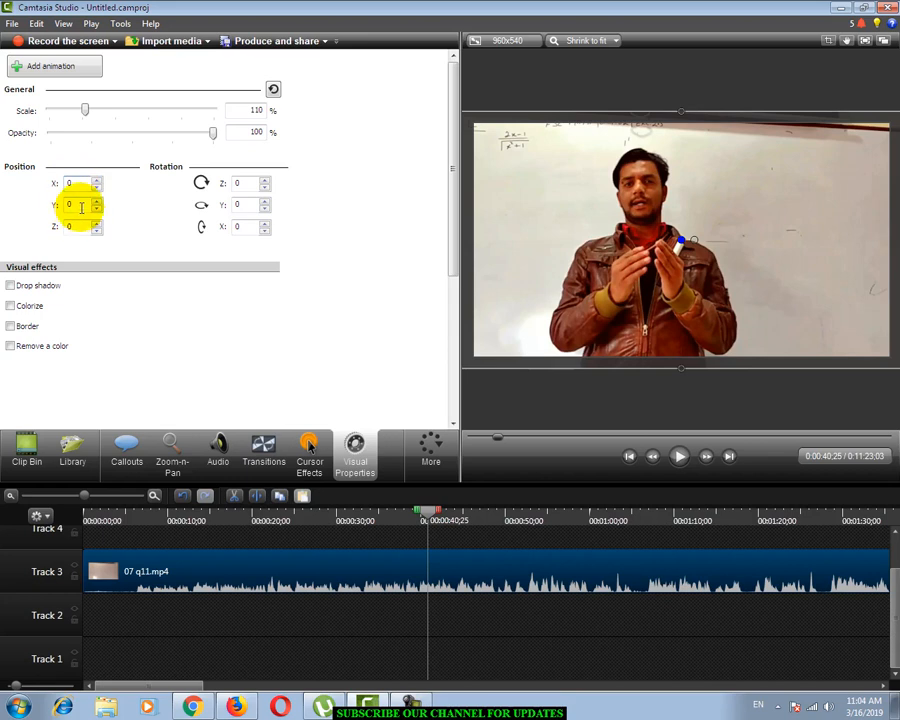
left_click(99, 183)
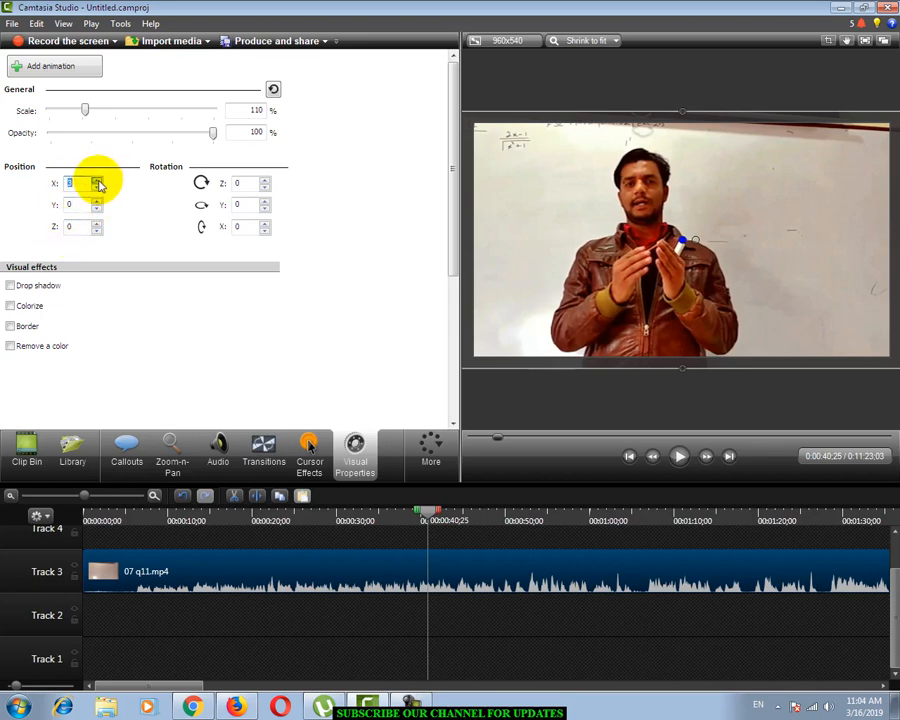
left_click(98, 183)
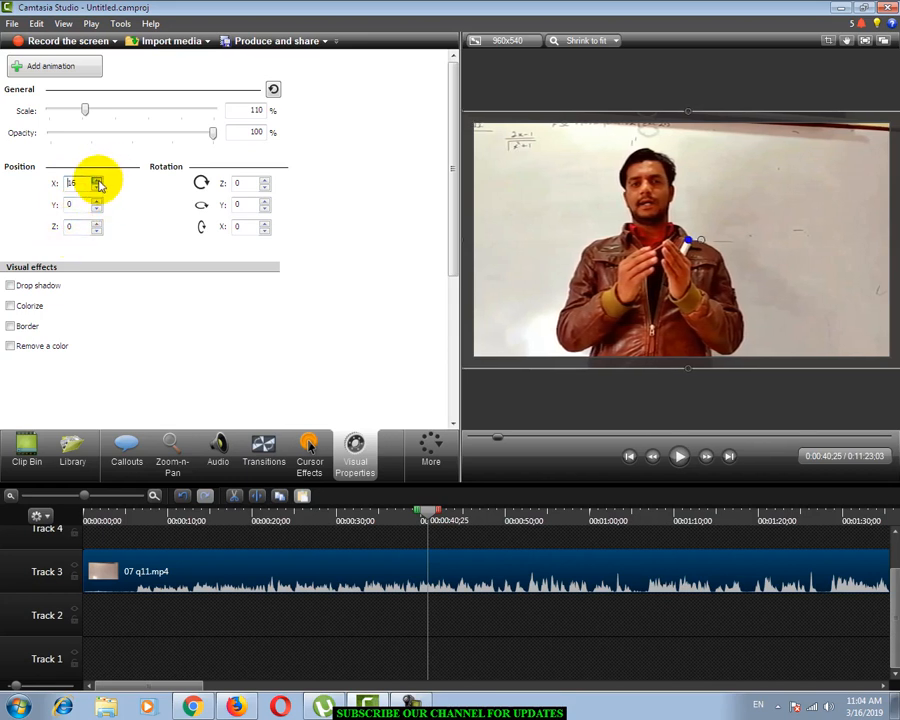
left_click(97, 188)
left_click_drag(755, 220, 635, 234)
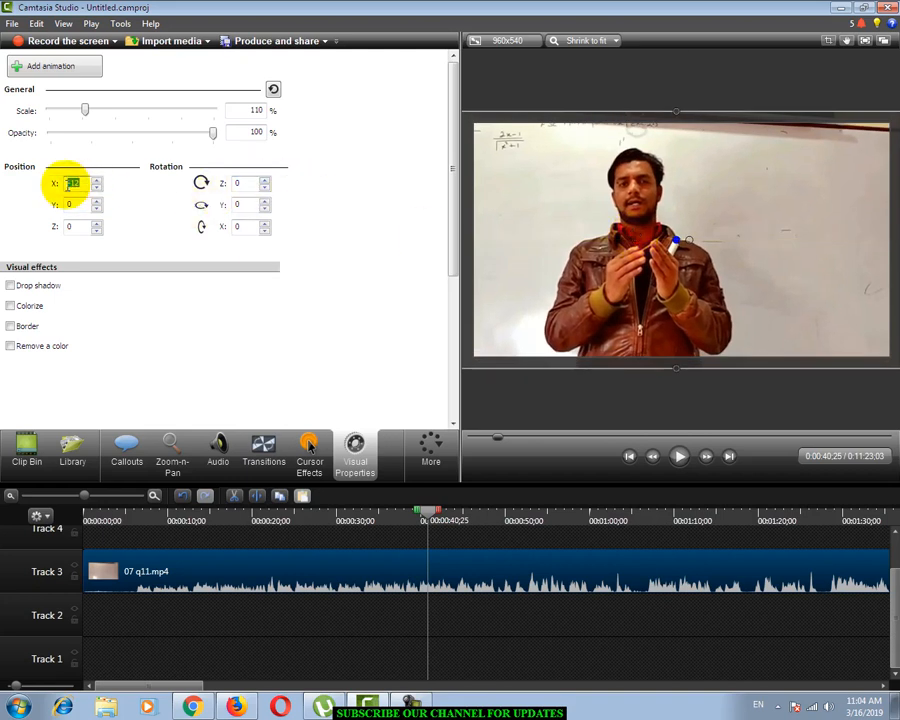
- Rotate the clip about the Z axis by 45 degrees, then change the Z rotation to 180
double_click(240, 183)
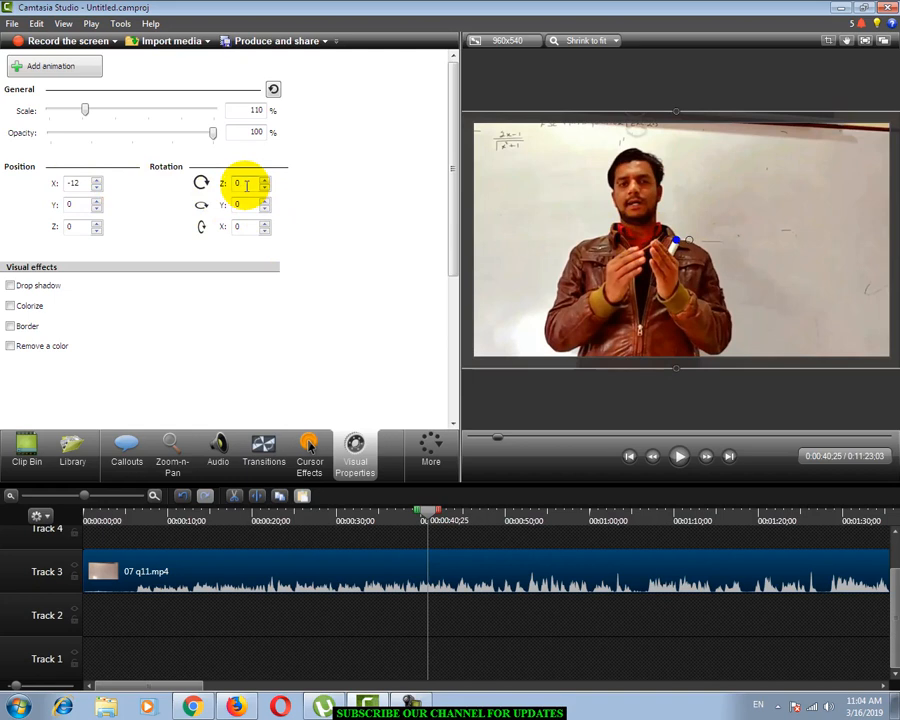
type("45")
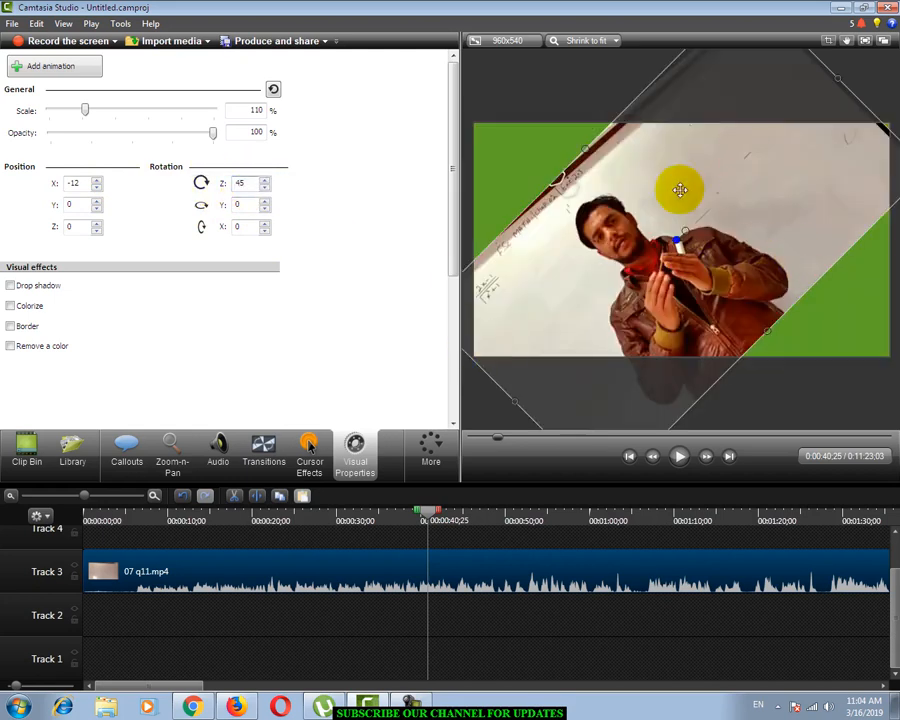
double_click(245, 183)
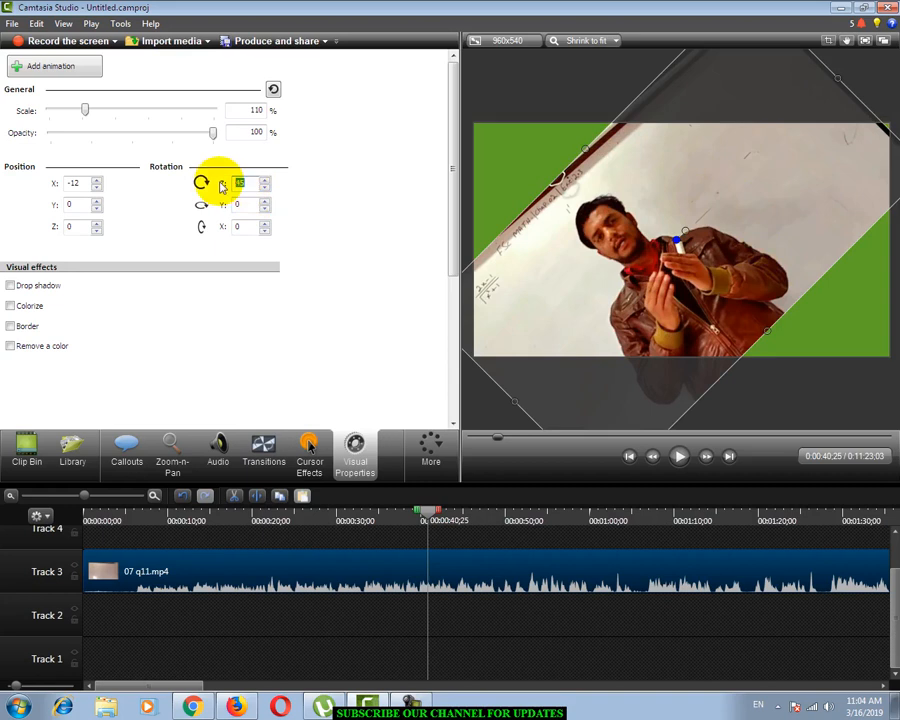
type("180")
key("Return")
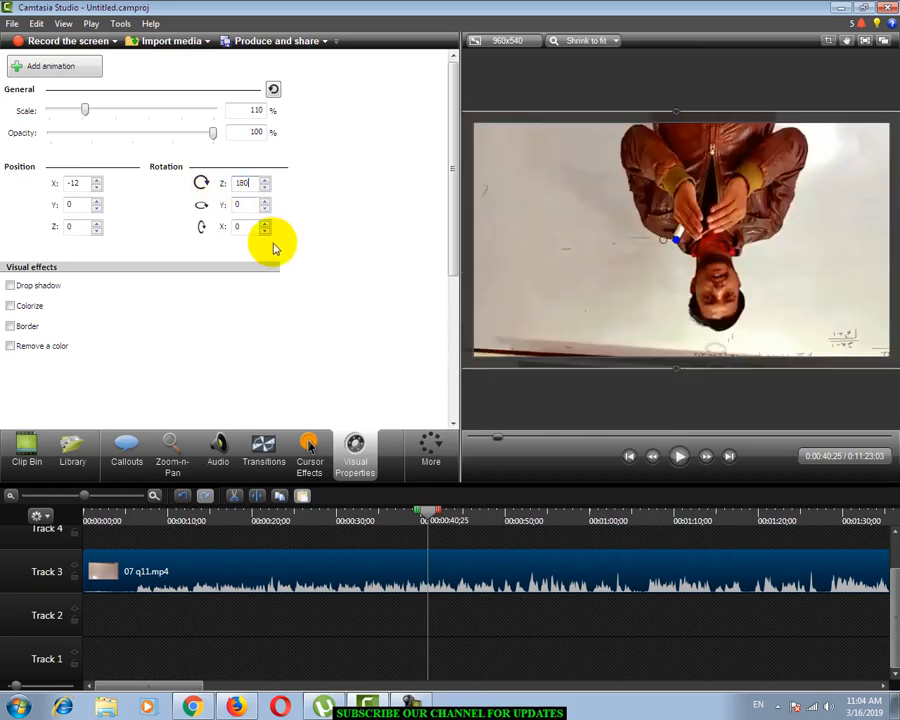
- Set the clip's X rotation to 180 as well, flipping the picture vertically
double_click(240, 227)
type("180")
key("Return")
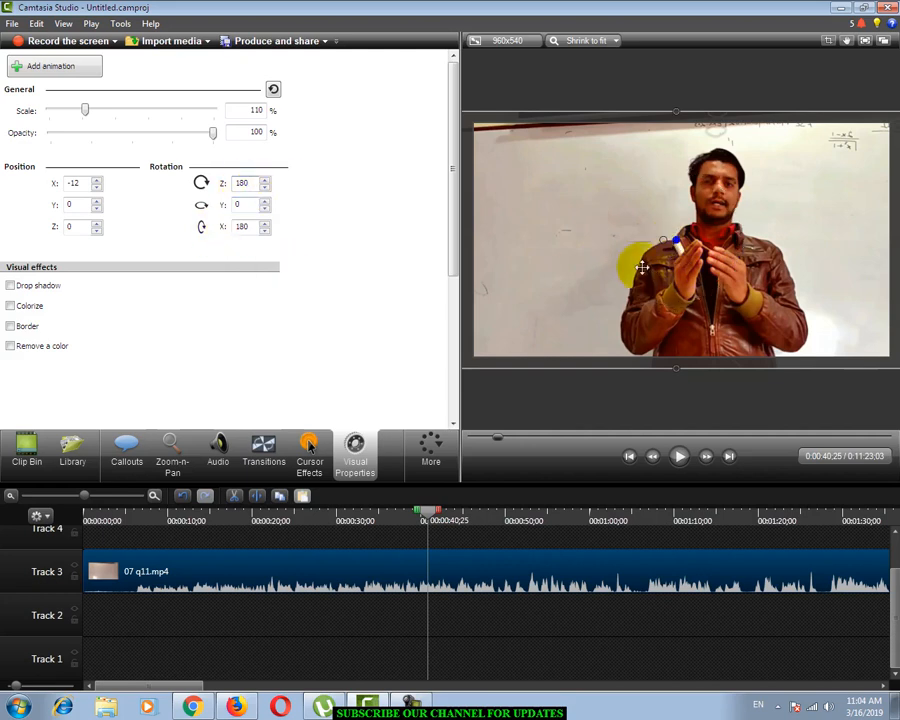
left_click(255, 187)
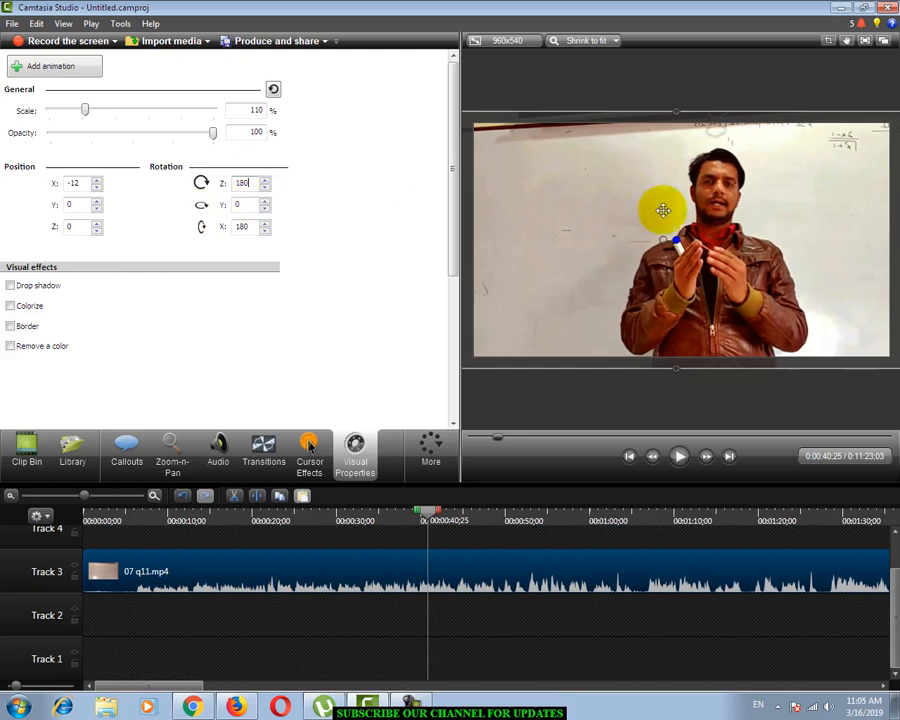
left_click(736, 156)
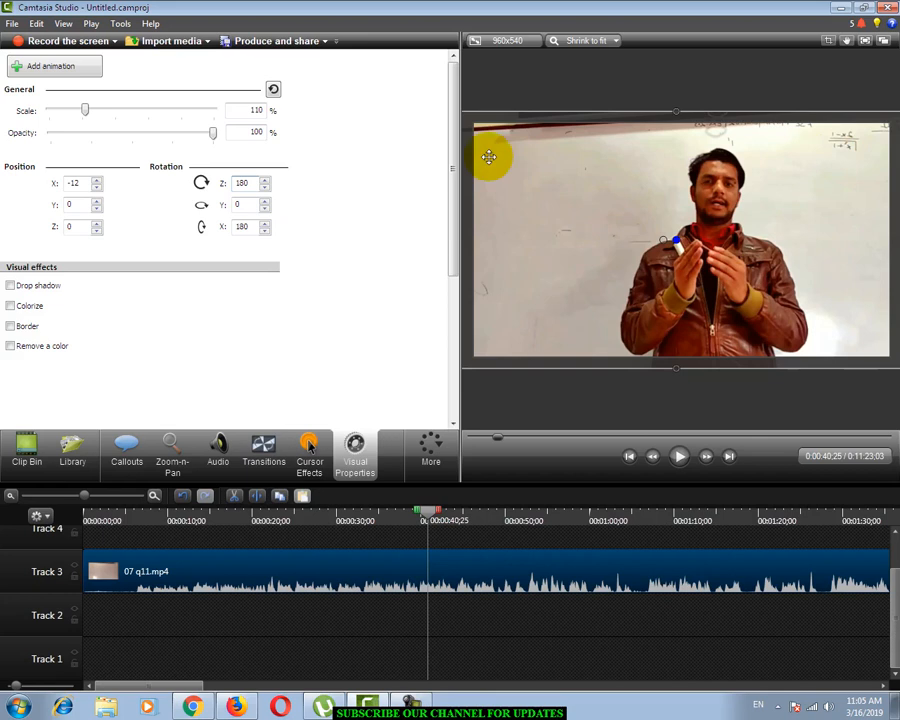
- Return the clip's Z rotation and X rotation to 0
left_click_drag(249, 185, 212, 190)
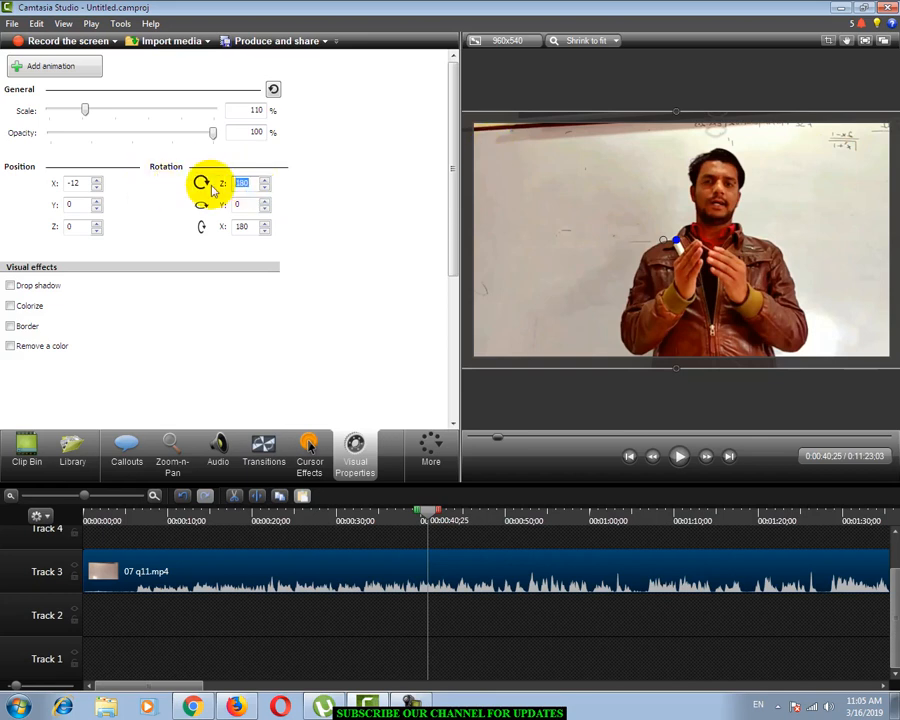
type("0")
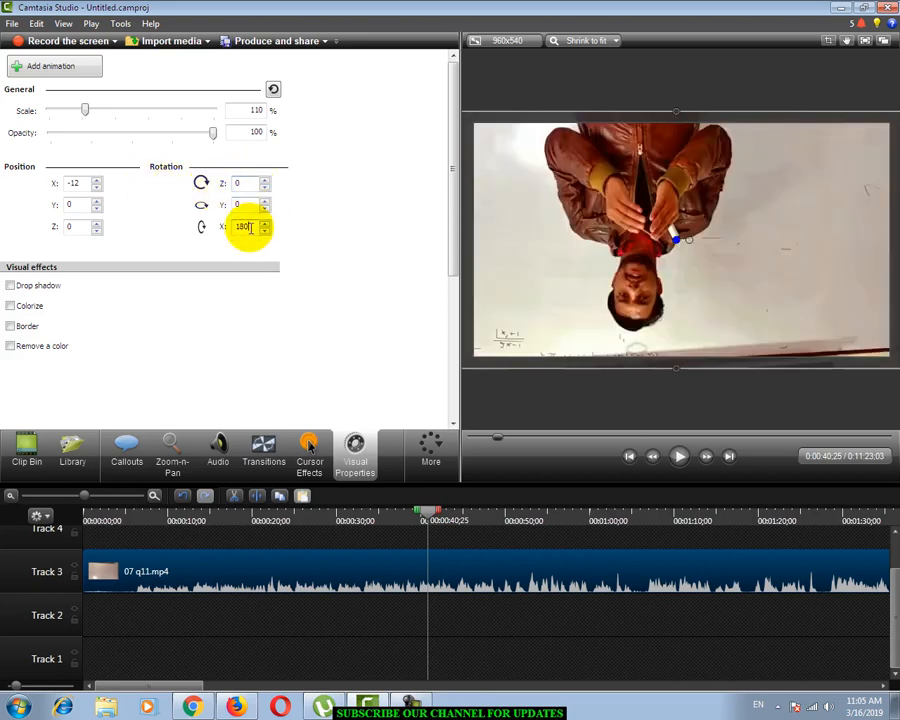
left_click_drag(249, 226, 198, 226)
type("0")
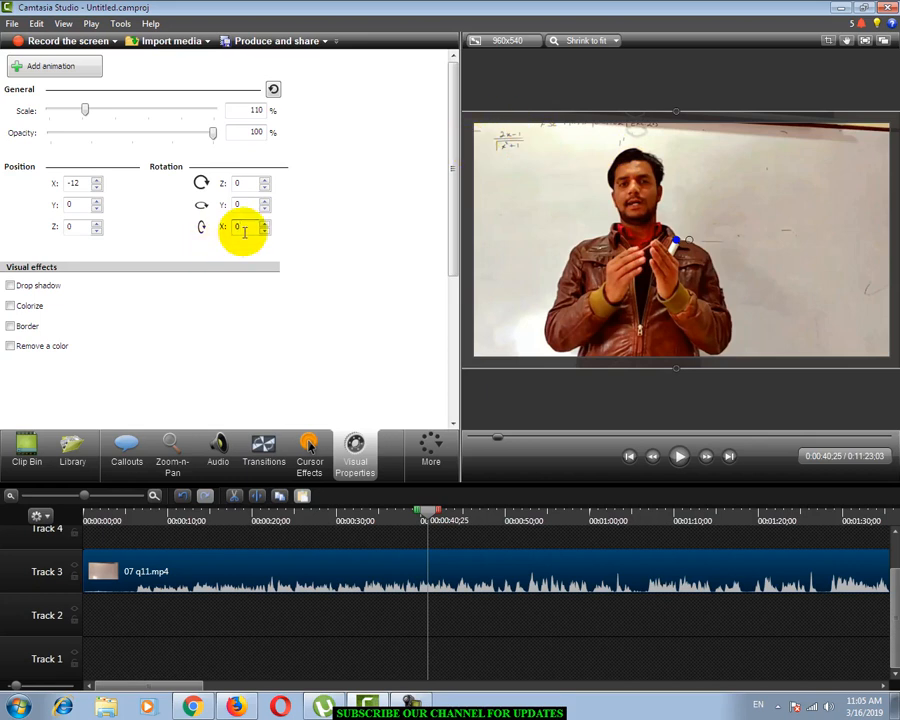
left_click(252, 185)
left_click(240, 227)
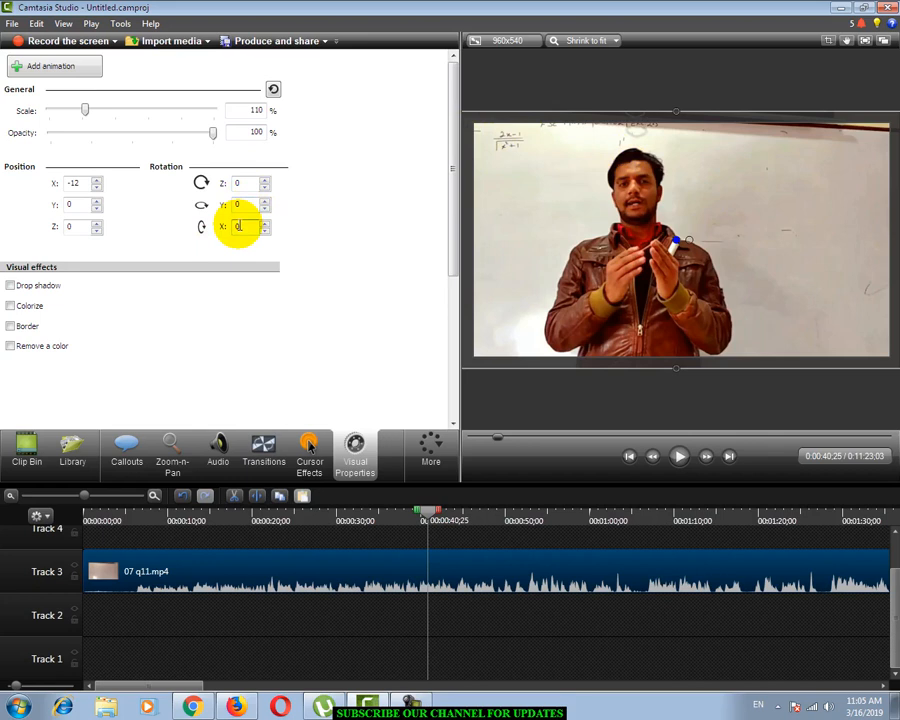
- Try Y rotations of 45 and 175 on the clip, then reduce the Y rotation to 75
double_click(236, 206)
type("45")
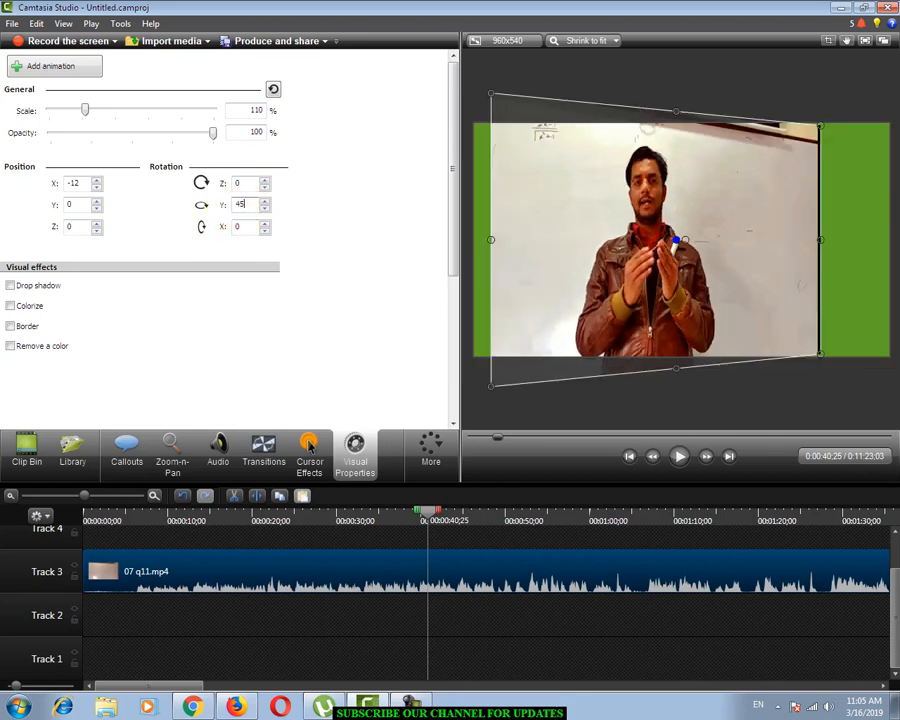
double_click(249, 211)
type("175")
key("Tab")
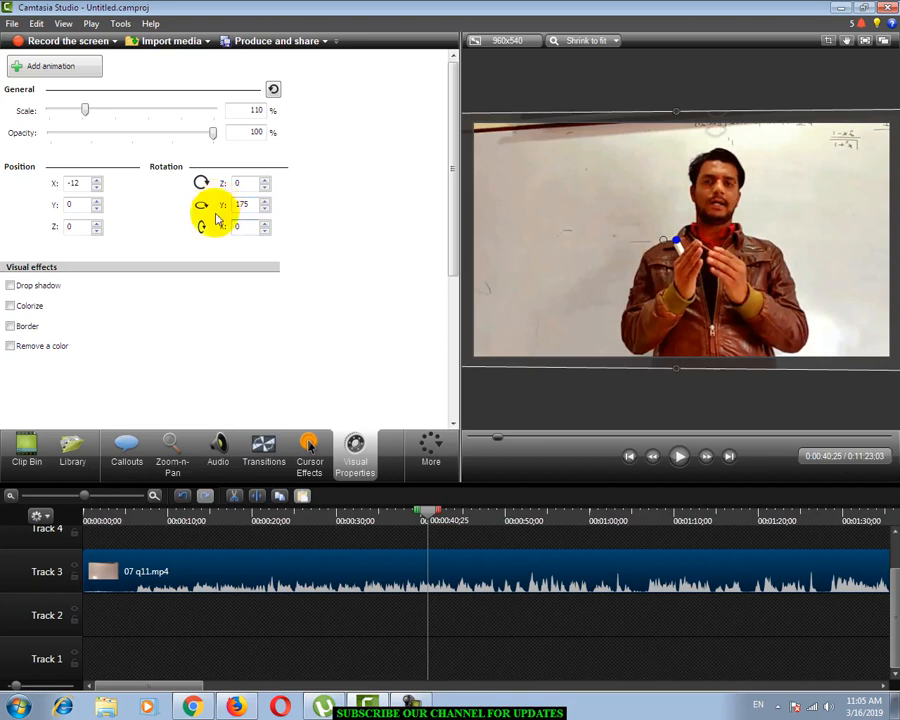
left_click_drag(240, 204, 222, 203)
key("BackSpace")
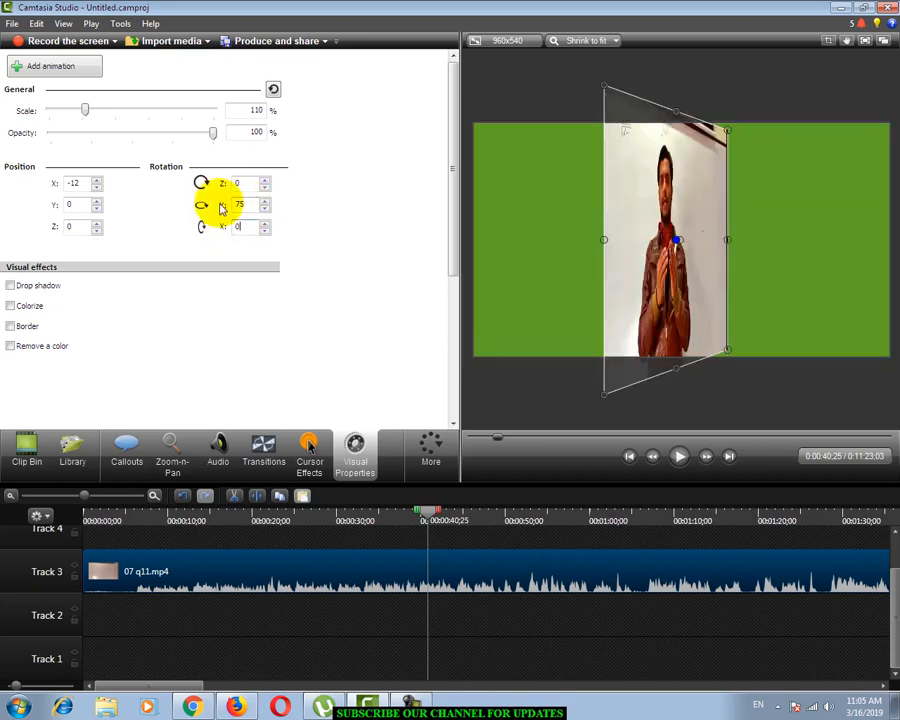
- Play a short preview of the rotated clip, then reset its scale, position and rotation to the defaults
left_click(678, 458)
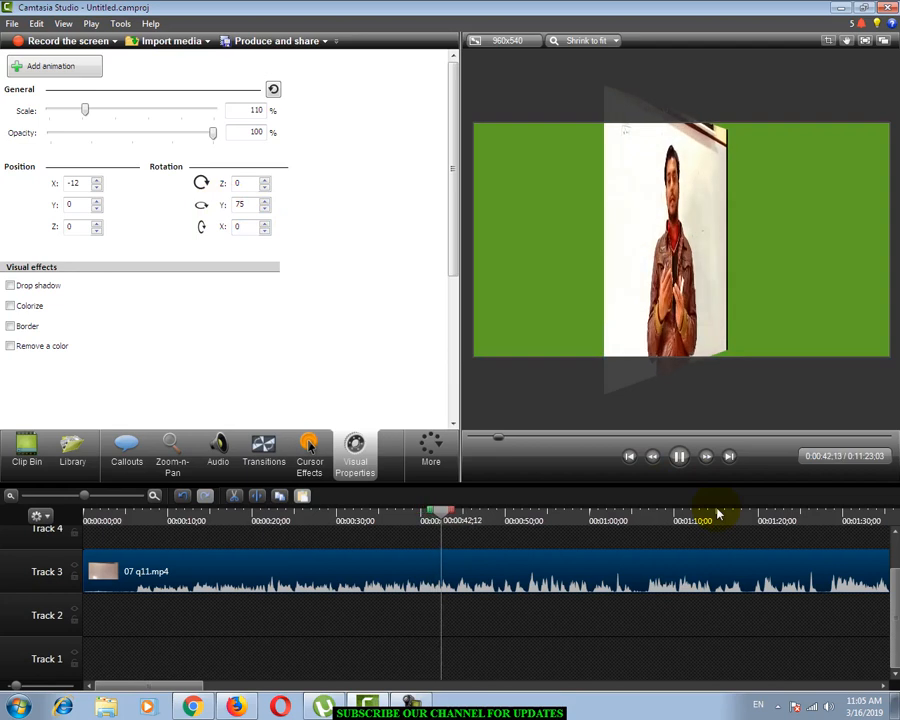
left_click(679, 456)
left_click_drag(255, 204, 231, 205)
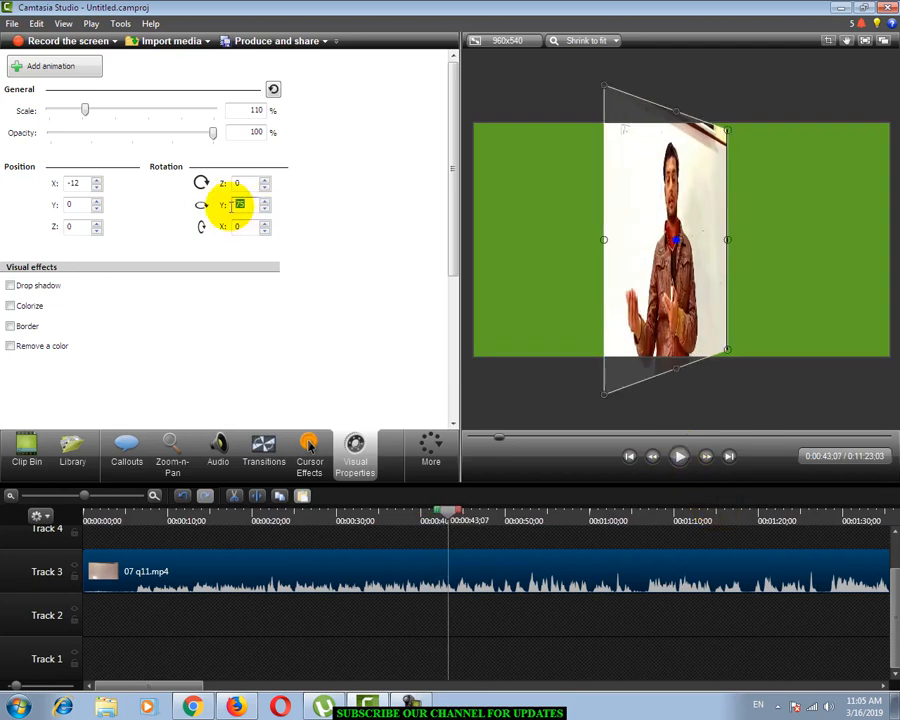
left_click(274, 90)
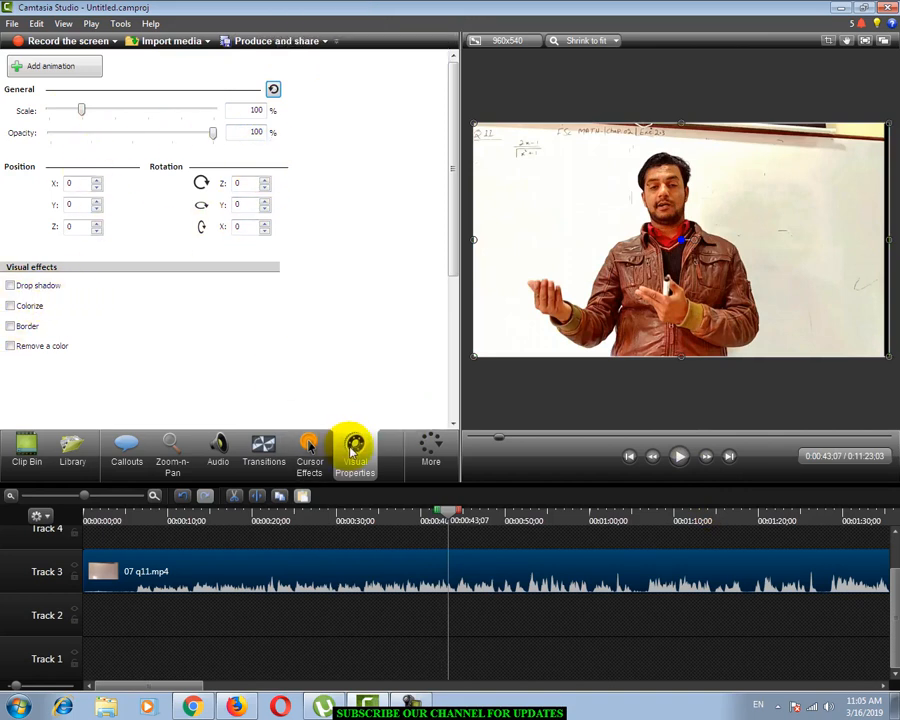
- Add a drop shadow to the 07 q11.mp4 clip and scale it to 86%, switching the shadow off and on to compare
left_click(360, 622)
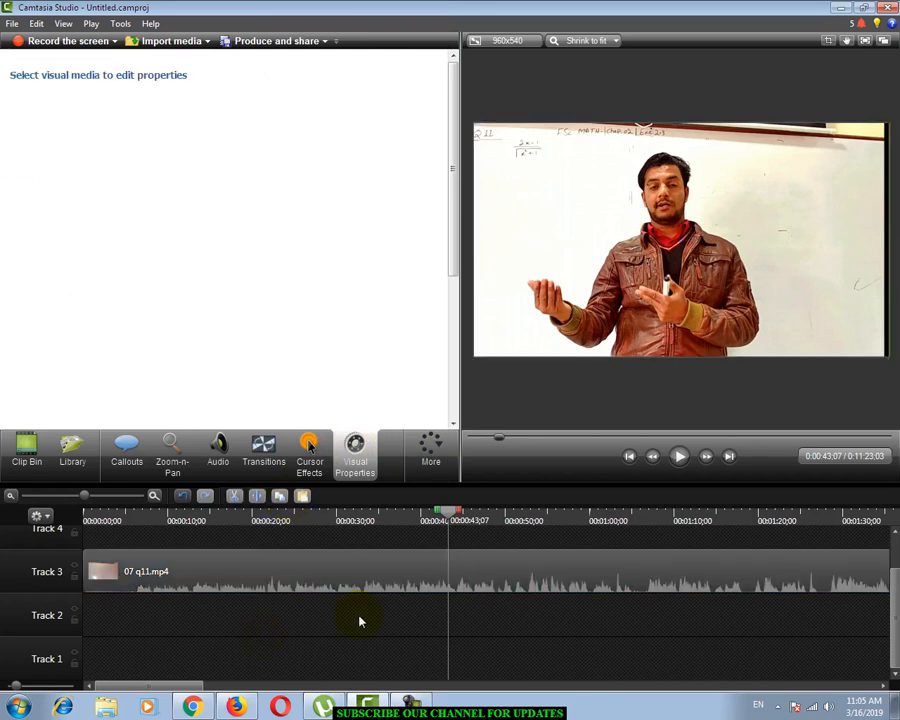
left_click(336, 585)
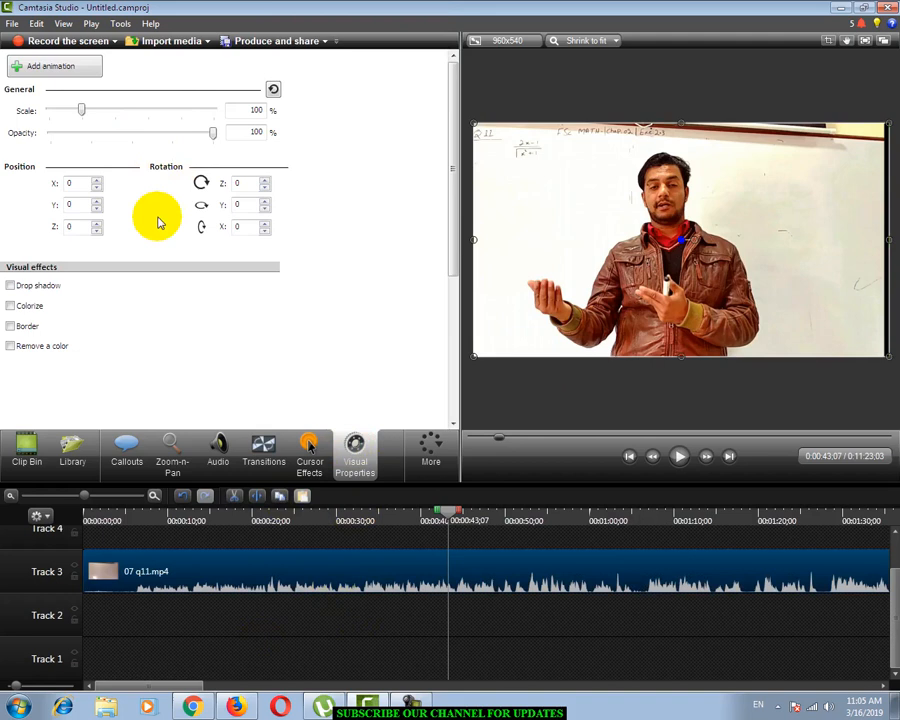
left_click(11, 286)
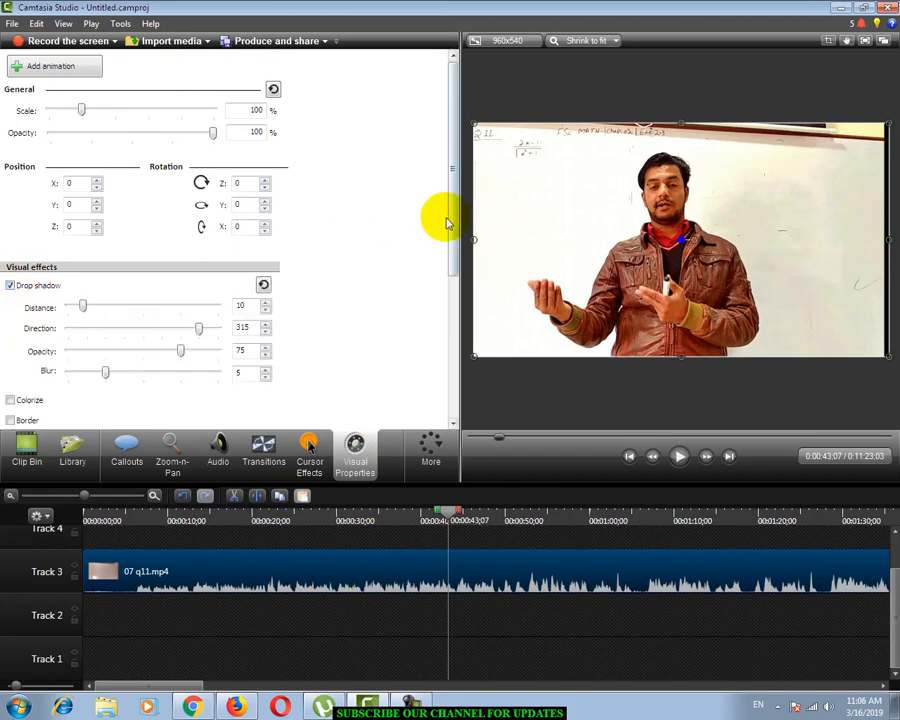
left_click_drag(80, 112, 77, 110)
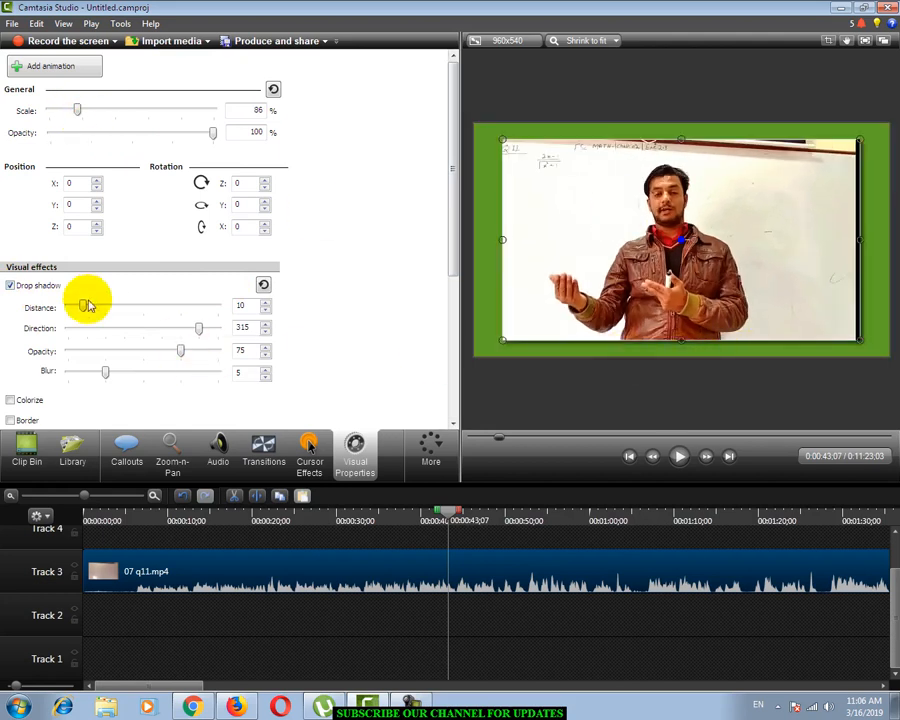
left_click(10, 286)
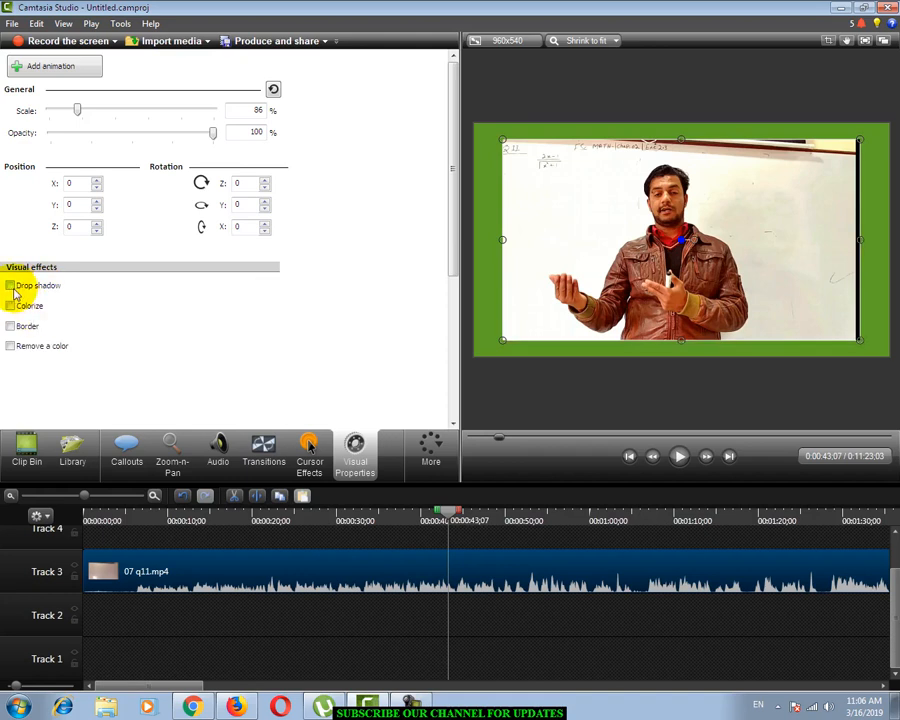
left_click(10, 286)
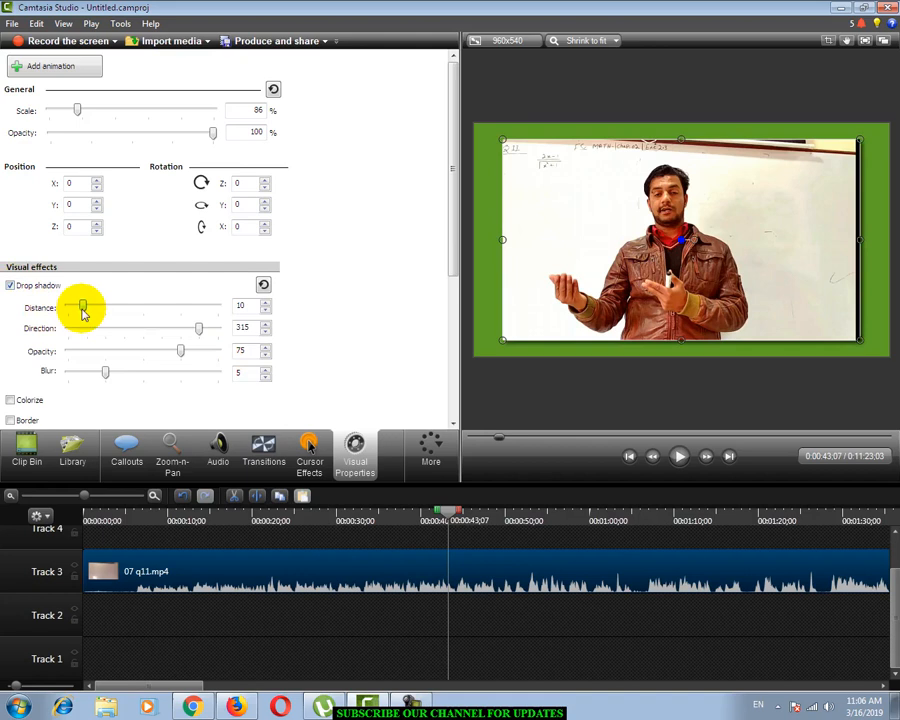
- Adjust the drop shadow to distance 49, direction 147, opacity 44 and blur 3
left_click_drag(85, 313, 135, 315)
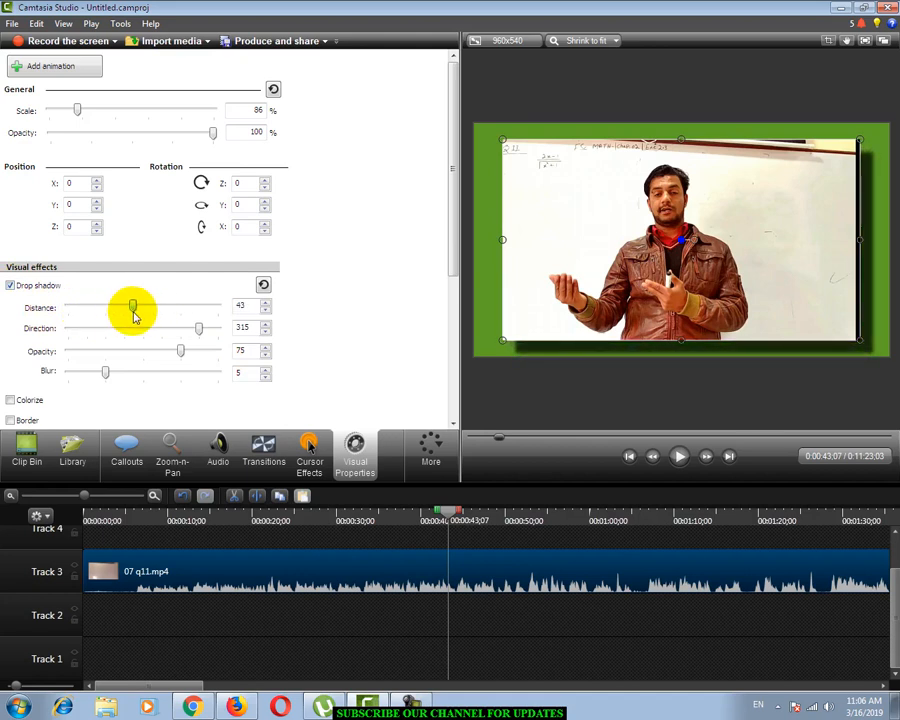
left_click_drag(198, 329, 144, 312)
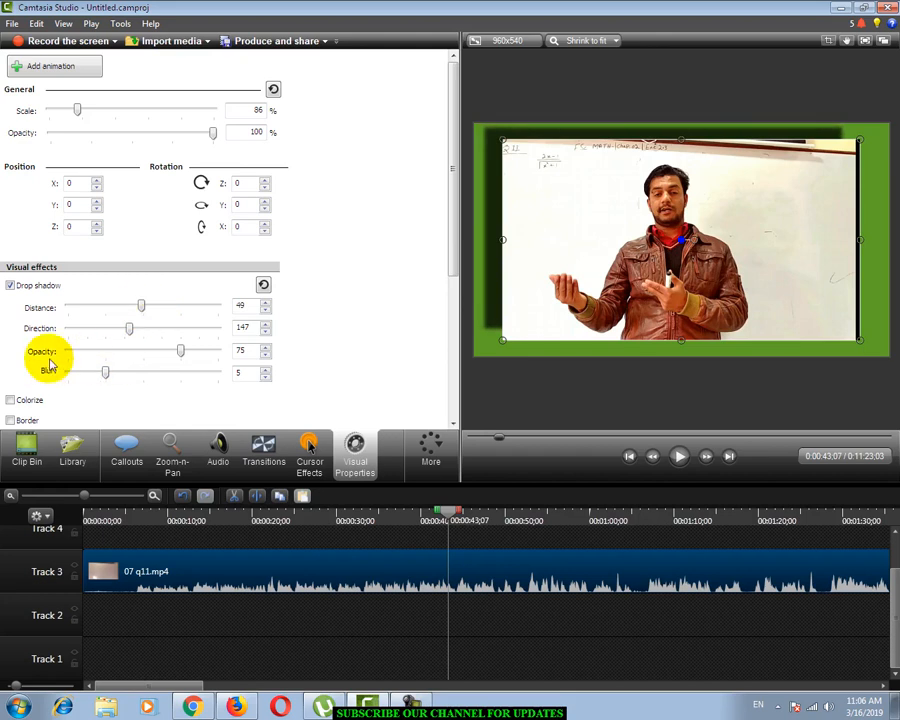
left_click_drag(192, 355, 134, 358)
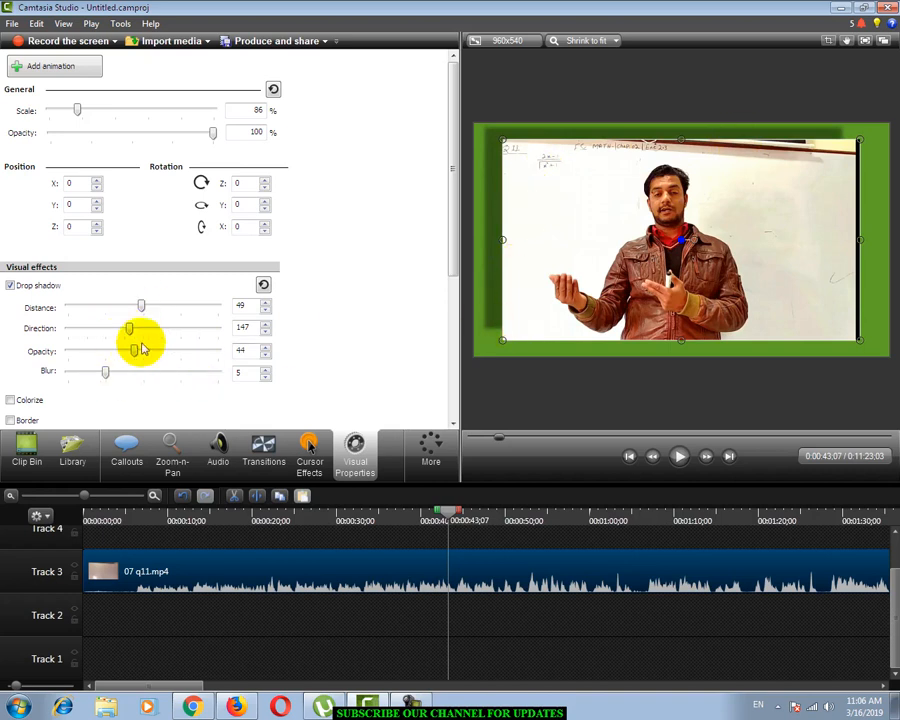
mouse_move(108, 376)
left_mouse_down()
mouse_move(174, 377)
mouse_move(90, 376)
left_mouse_up()
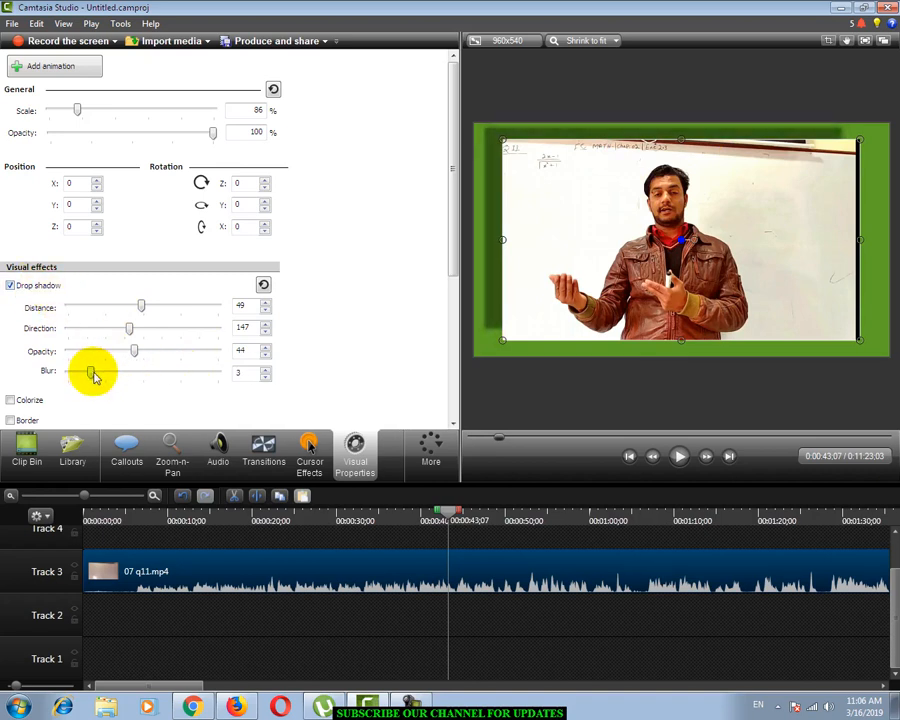
- Try a drop shadow with distance 51, direction 186, opacity 61 and blur 12, then reset the shadow settings to defaults
left_click_drag(90, 372, 158, 372)
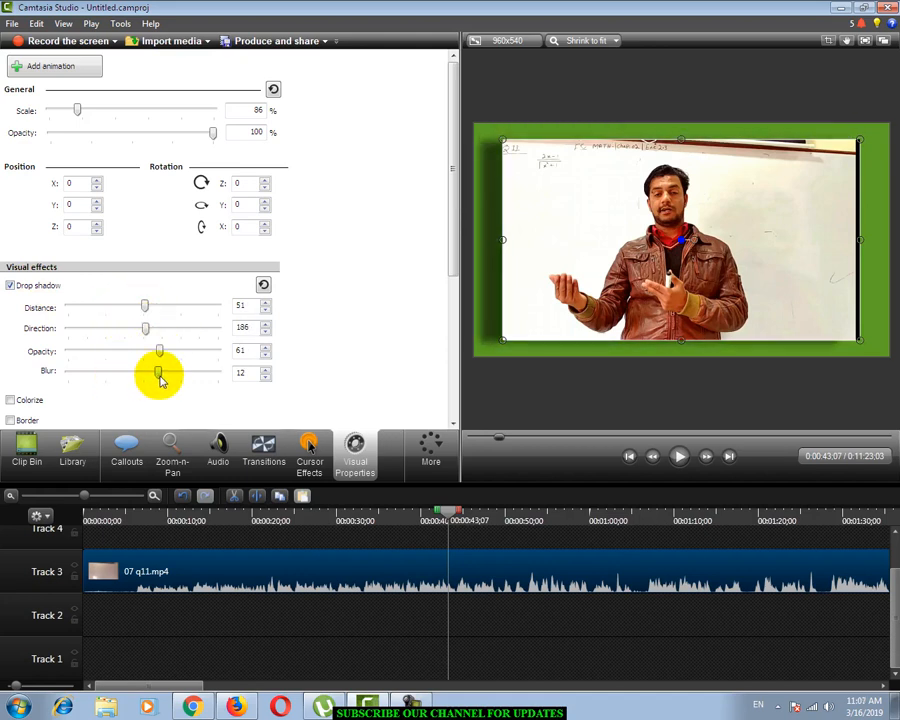
left_click(264, 287)
left_click(262, 283)
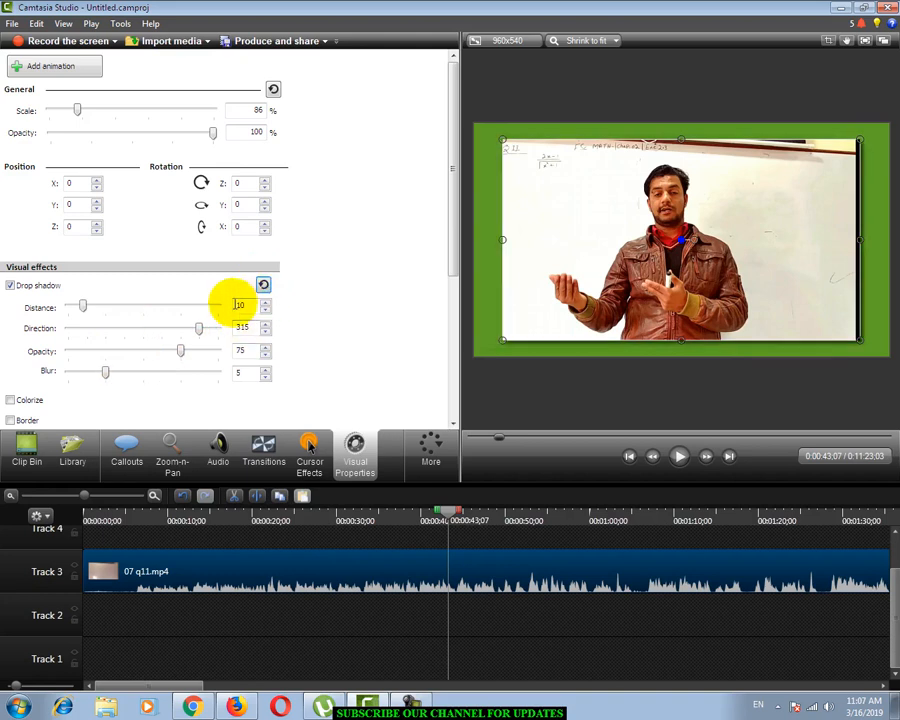
- Turn off the drop shadow on the 07 q11.mp4 clip, then check the recorder window and minimise it
left_click(11, 287)
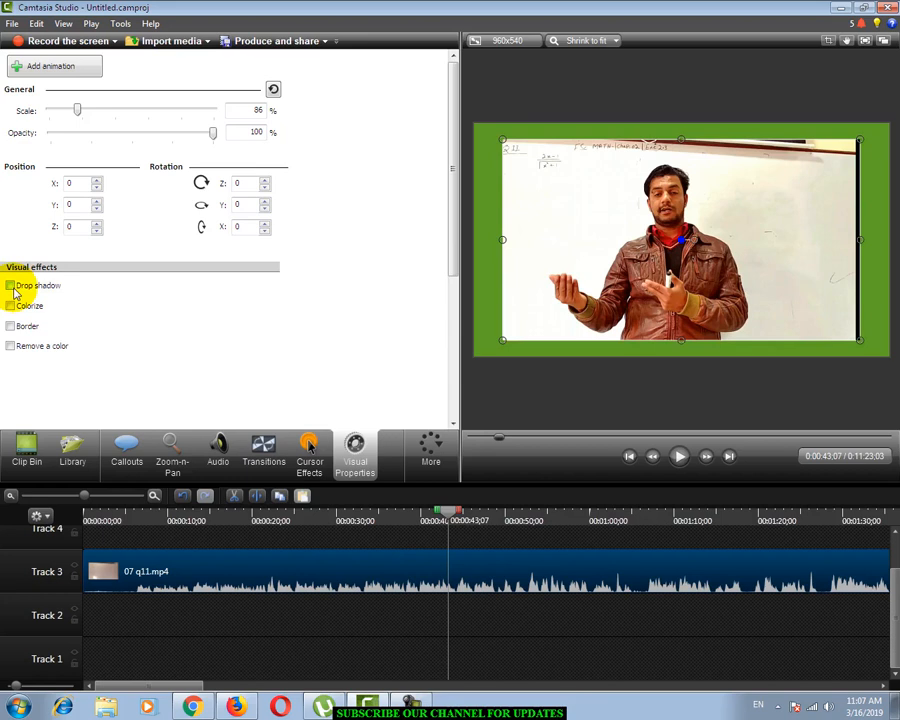
left_click_drag(455, 193, 460, 261)
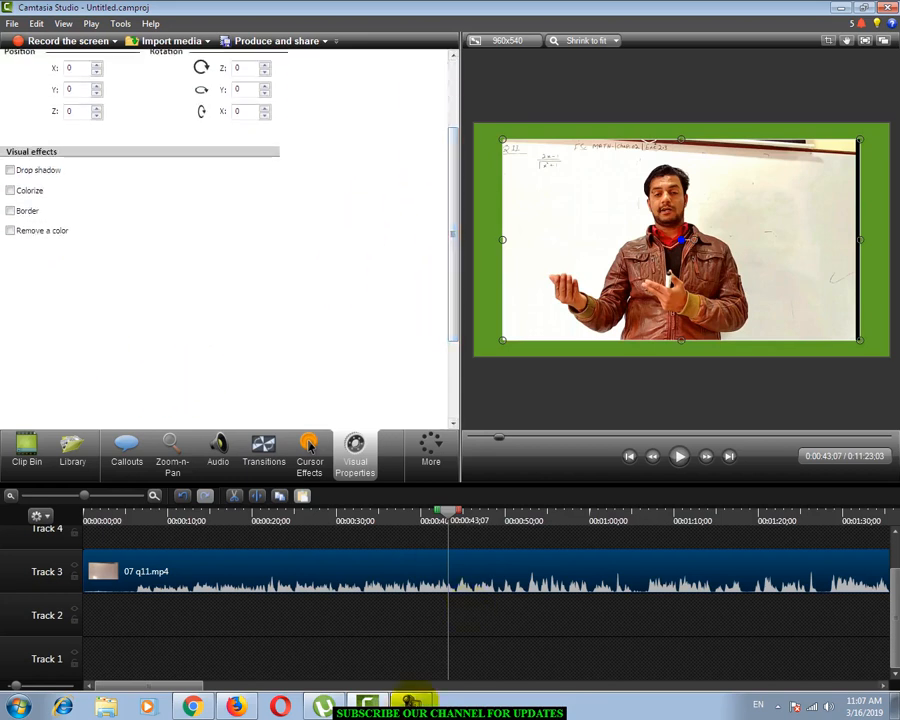
left_click(410, 705)
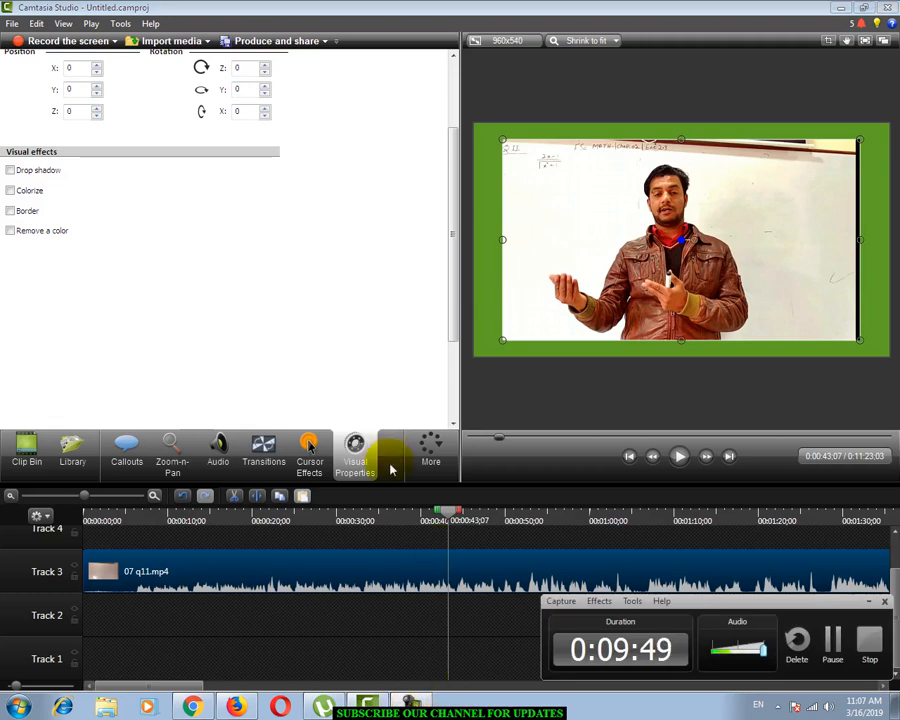
left_click_drag(449, 249, 455, 270)
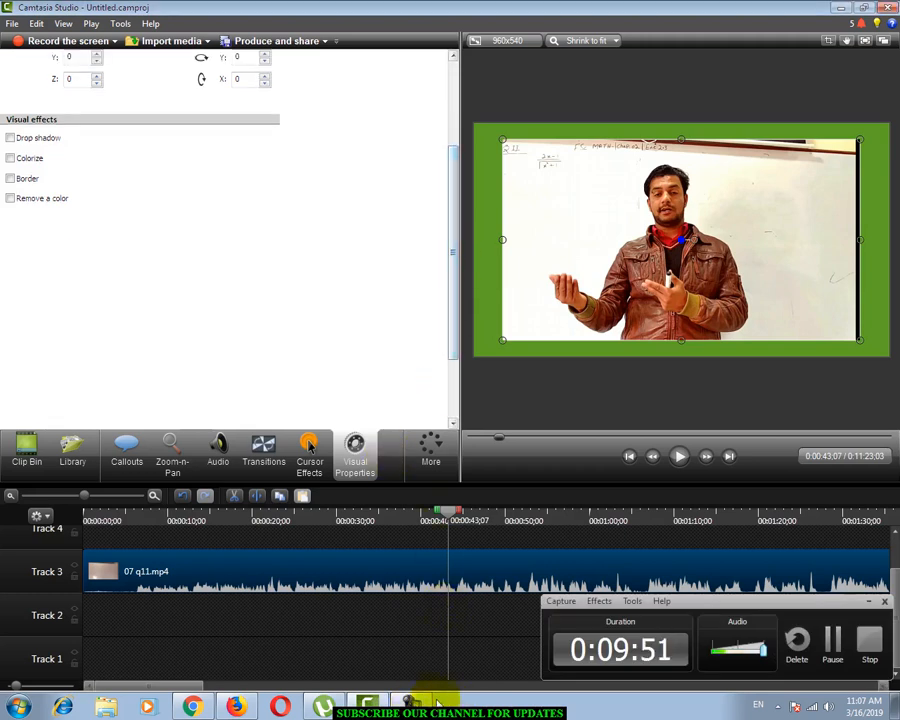
left_click(869, 604)
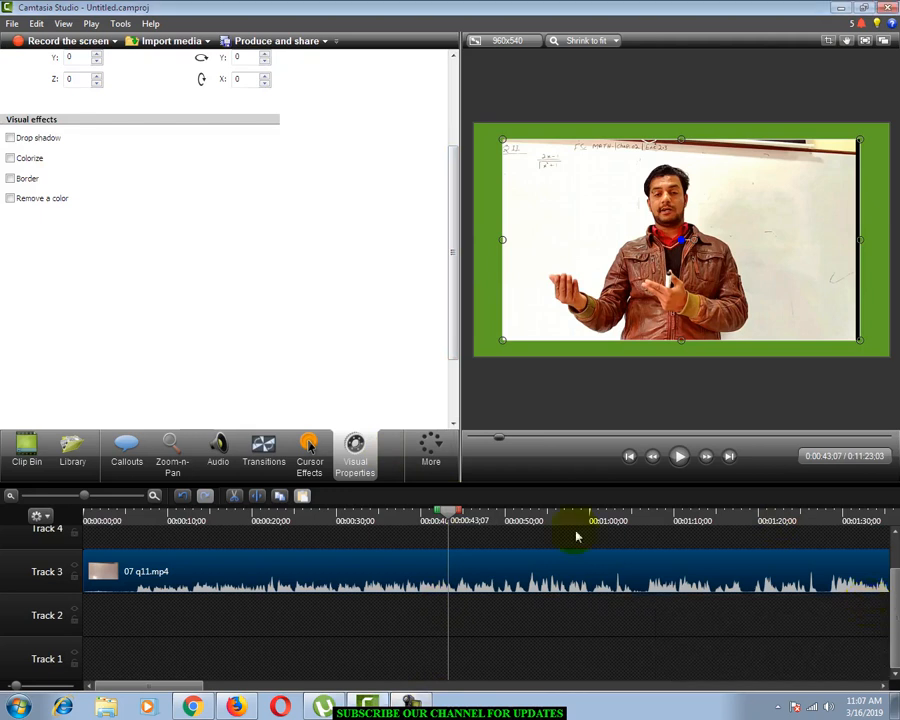
- Turn on the Colorize effect for the clip, deselecting and reselecting the clip to inspect the tint
left_click(10, 159)
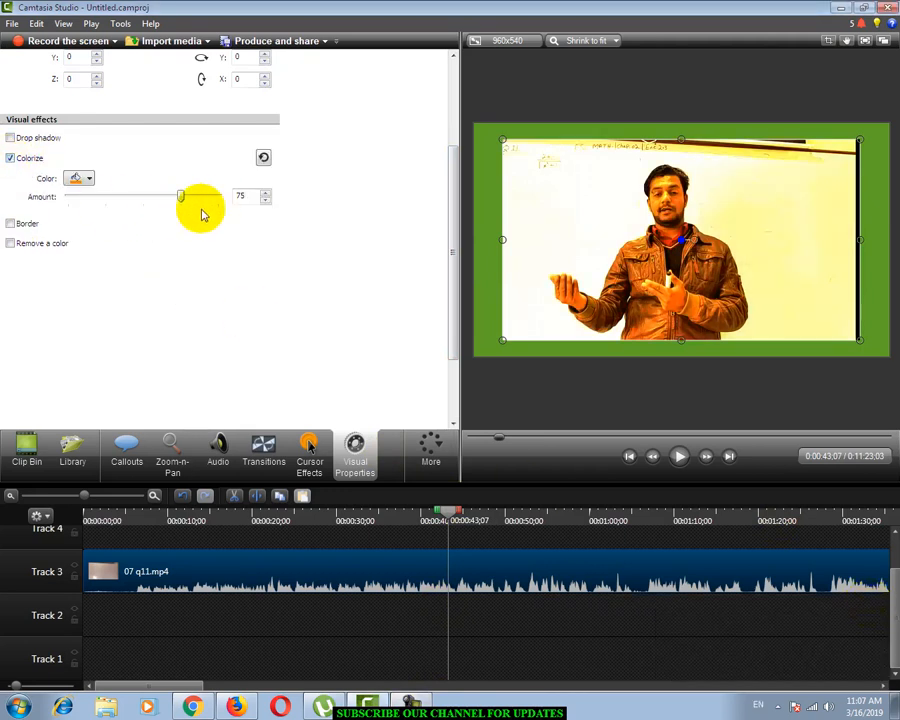
left_click(222, 630)
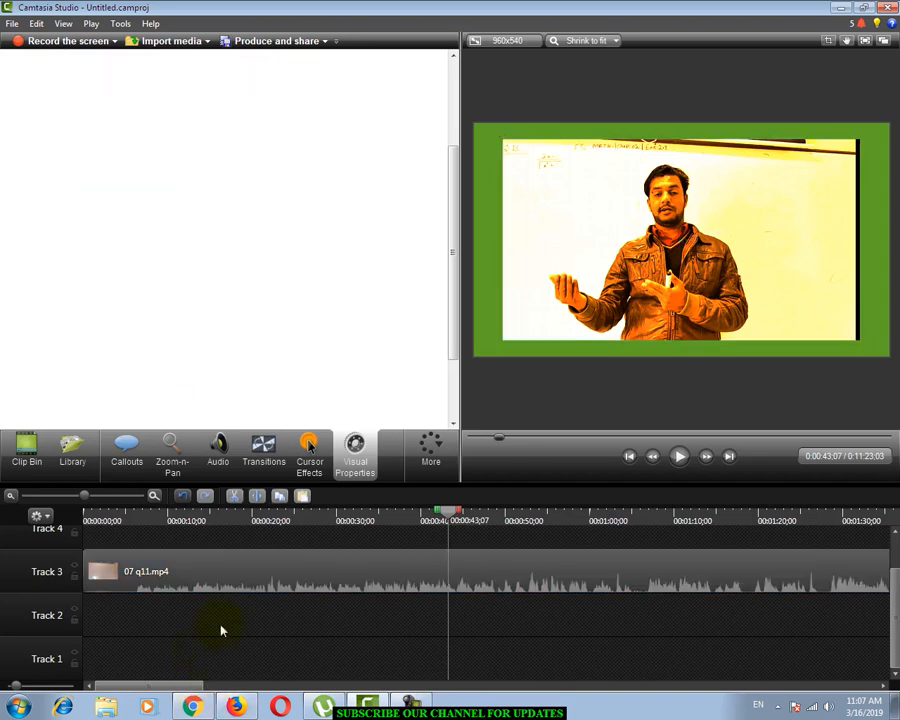
left_click(272, 577)
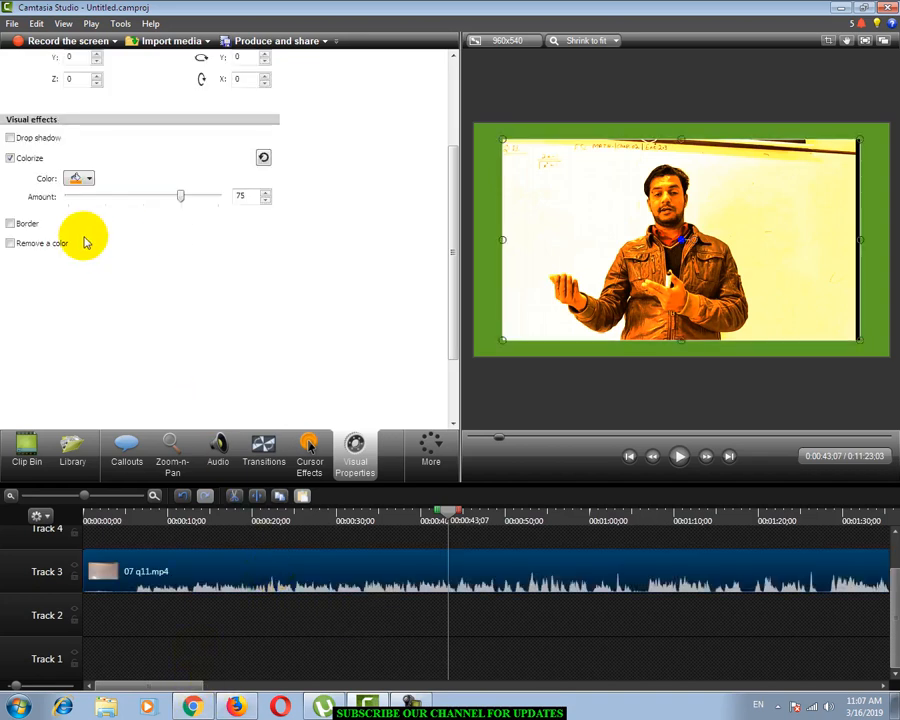
scroll(438, 244, "up", 2)
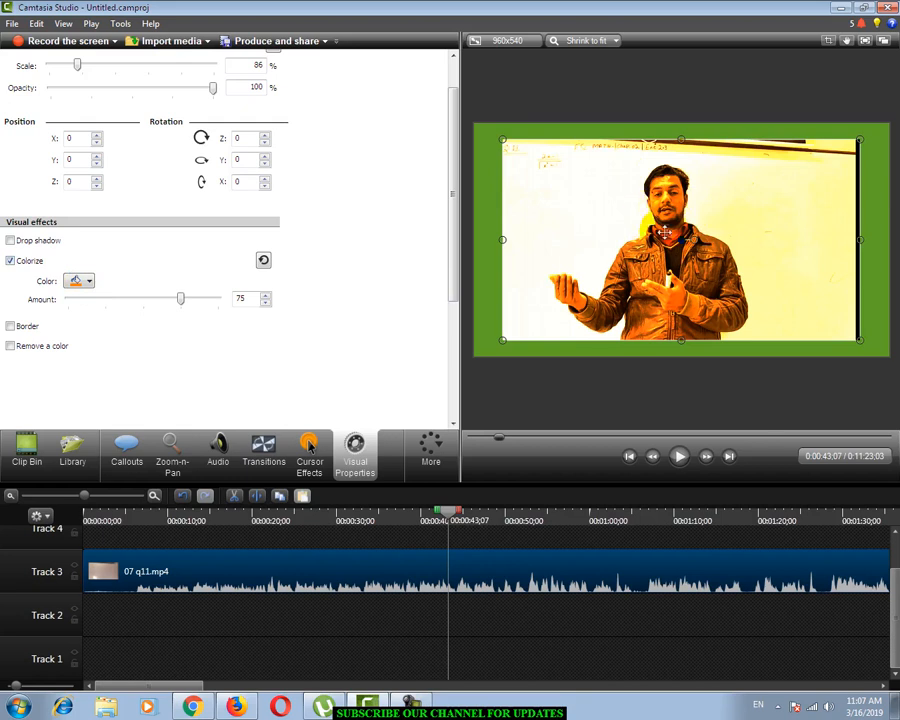
- Colorize the clip with White, Lighter 80% and set the amount to 45
left_click(89, 283)
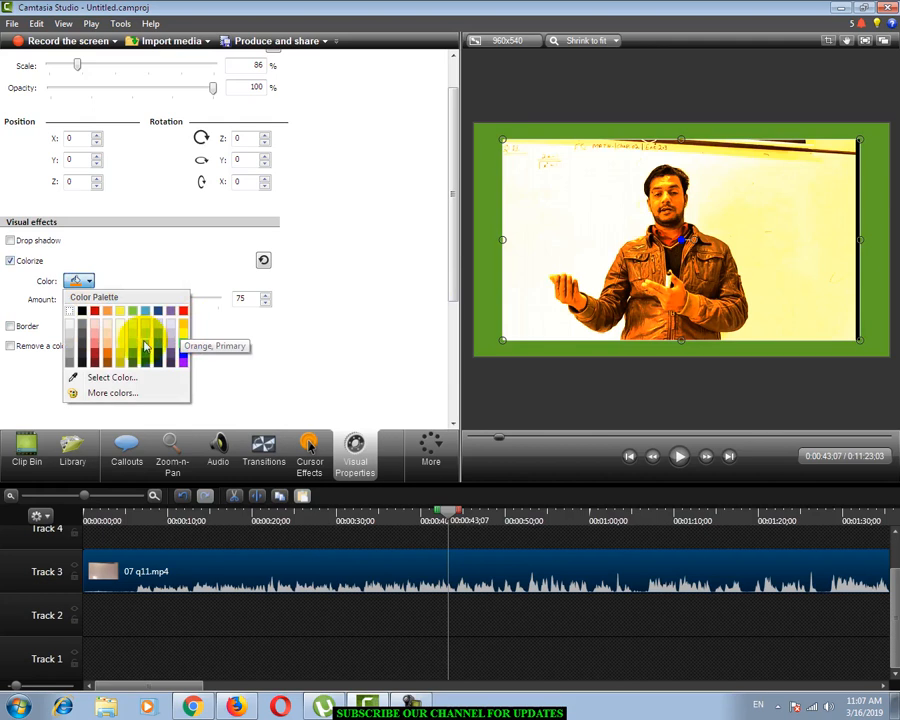
left_click(70, 323)
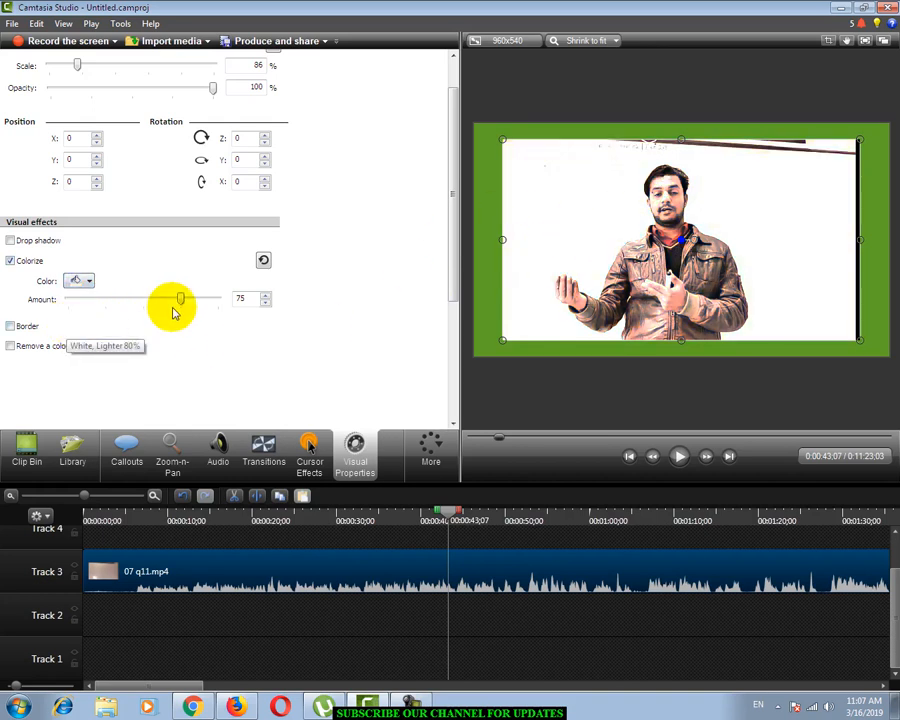
left_click_drag(181, 305, 103, 296)
- Change the Colorize color to primary red and reduce the amount to 1
left_click(90, 281)
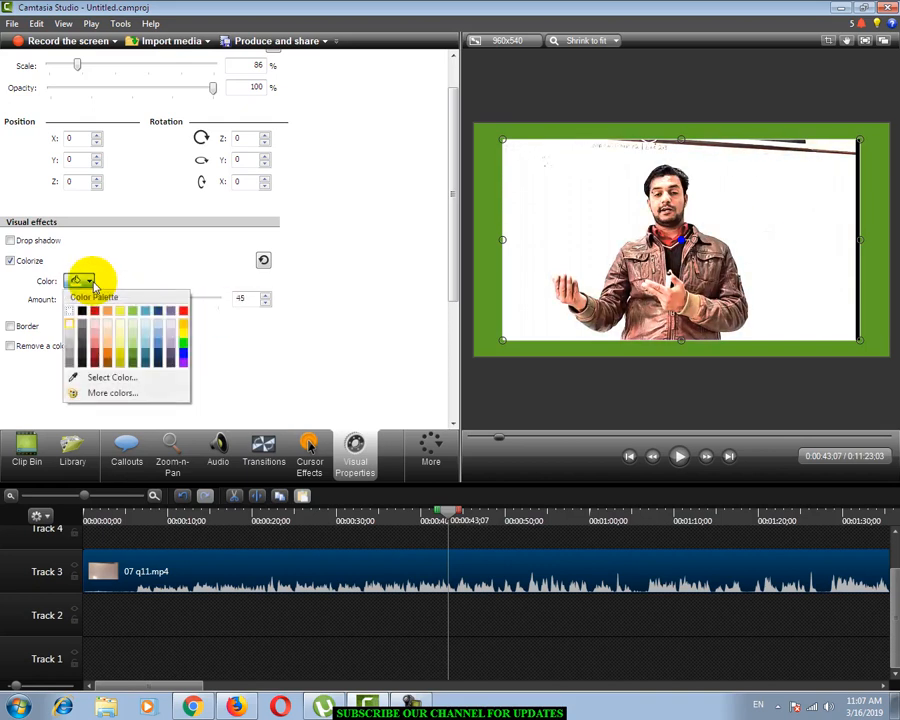
left_click(182, 306)
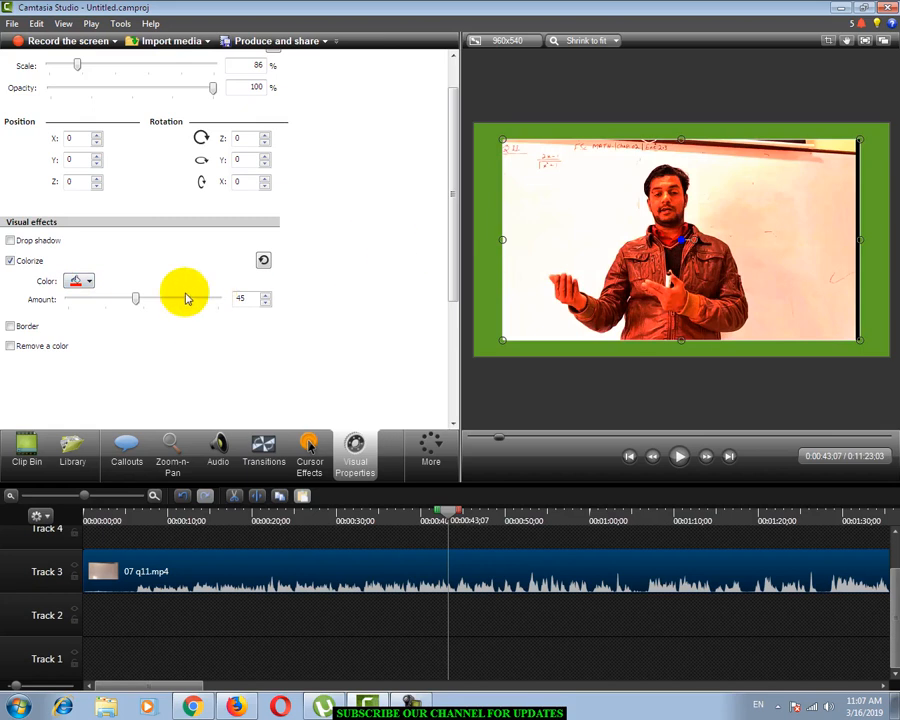
left_click_drag(136, 298, 80, 304)
- Accept red in the custom color dialog, then reset the Colorize settings and turn the effect off
left_click(87, 283)
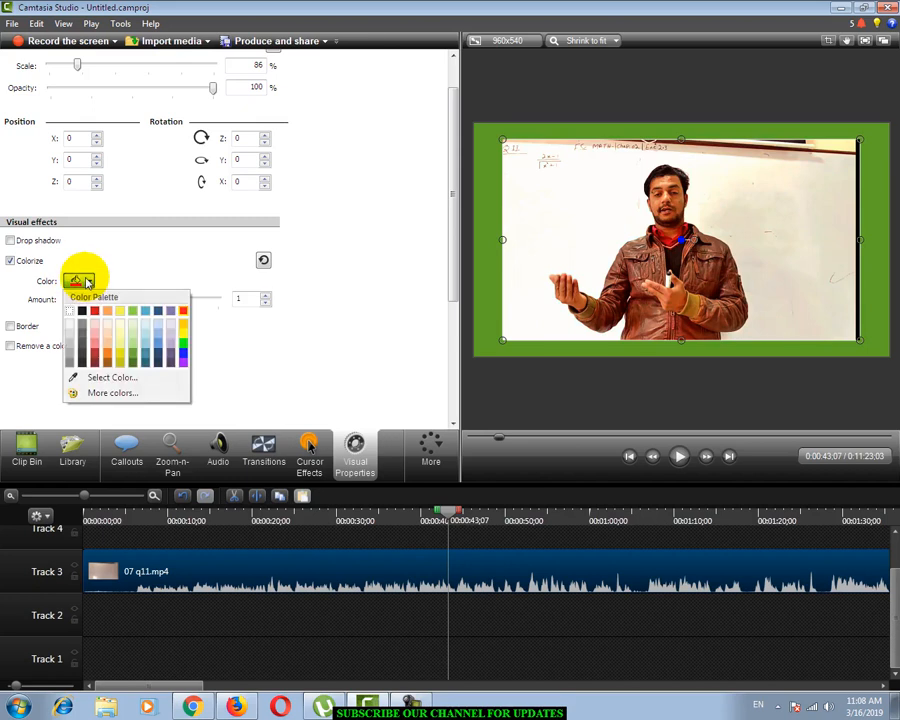
left_click(141, 396)
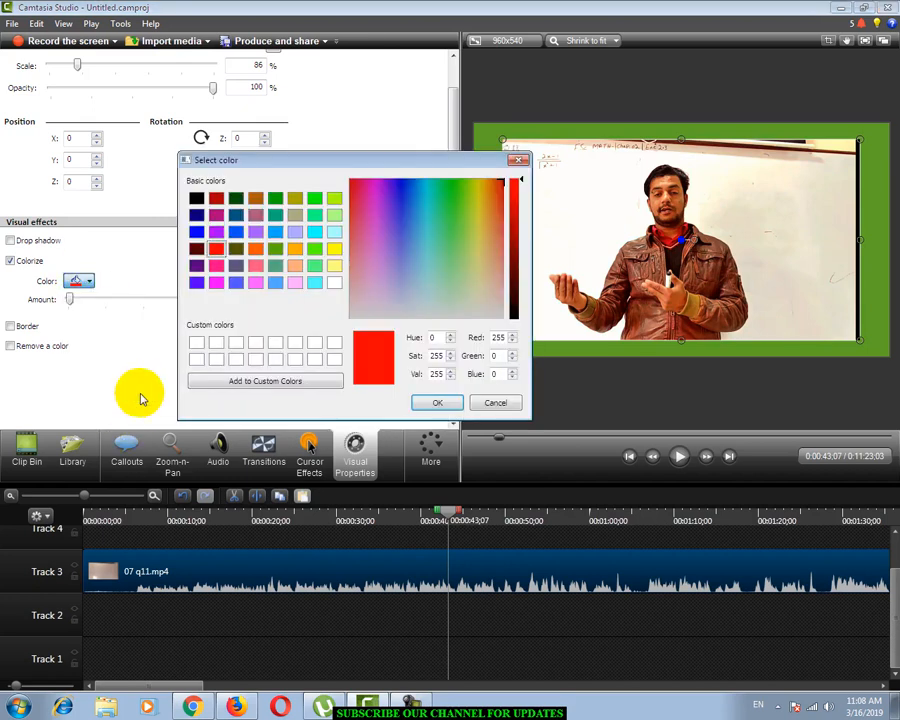
key("Return")
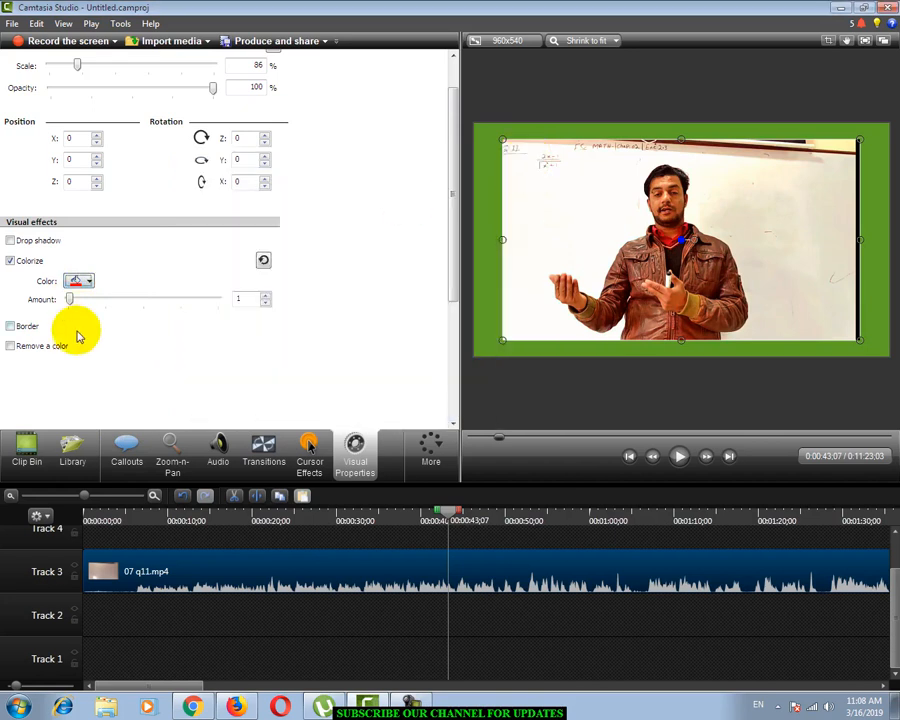
left_click(263, 261)
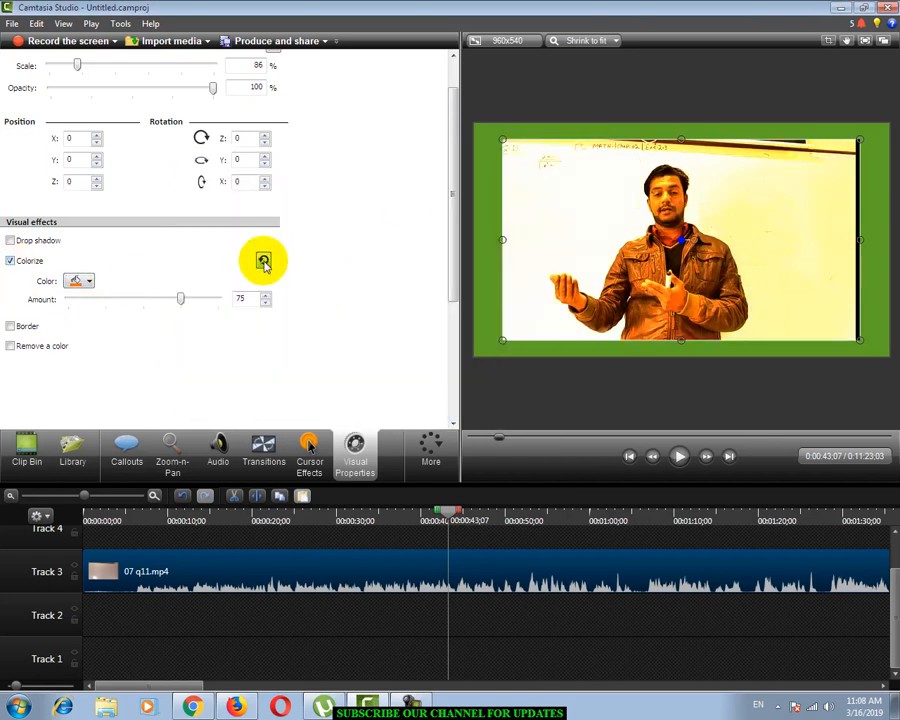
left_click(11, 260)
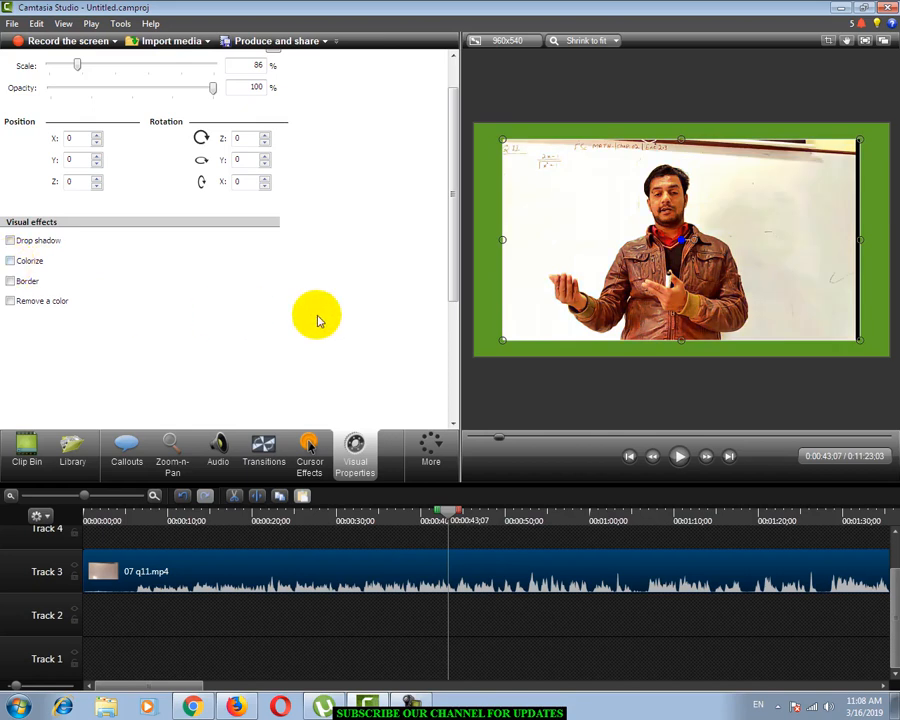
- Add a bright green border around the clip and set its thickness to 10
left_click(10, 281)
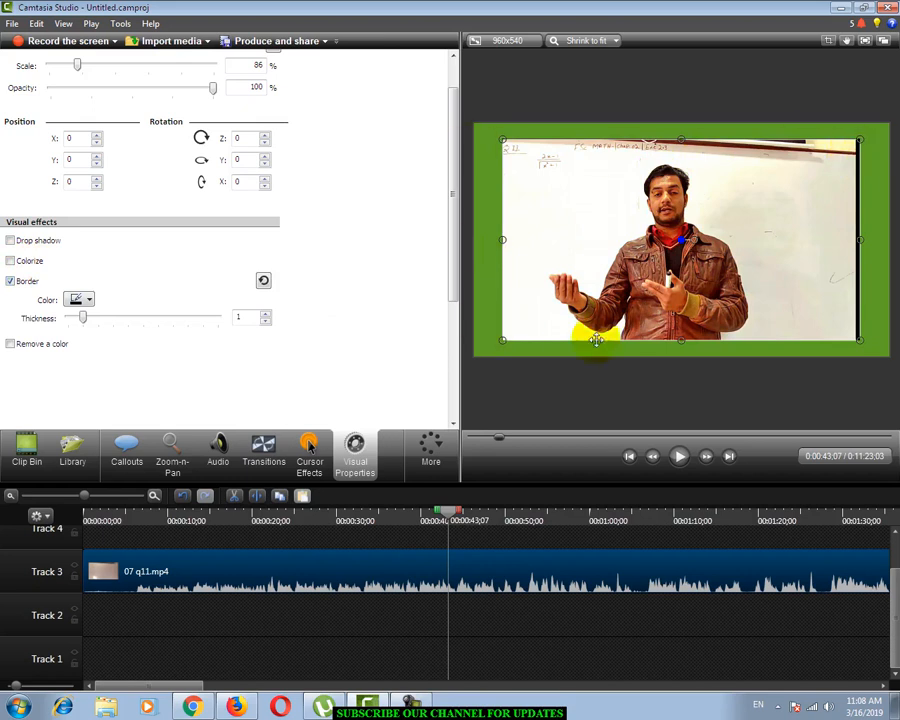
left_click(82, 299)
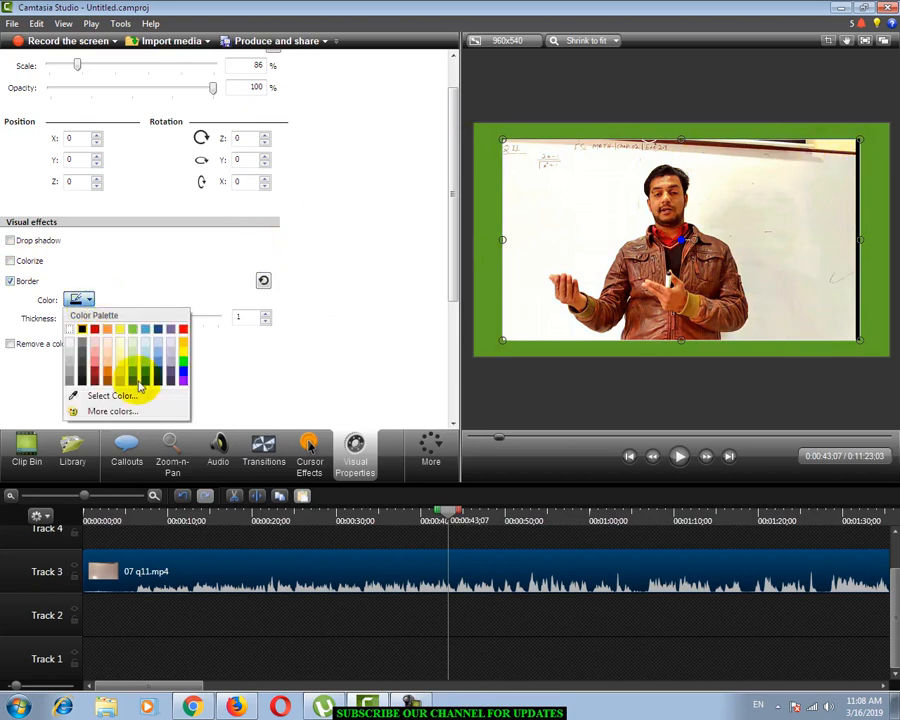
left_click(184, 368)
left_click_drag(80, 317, 203, 320)
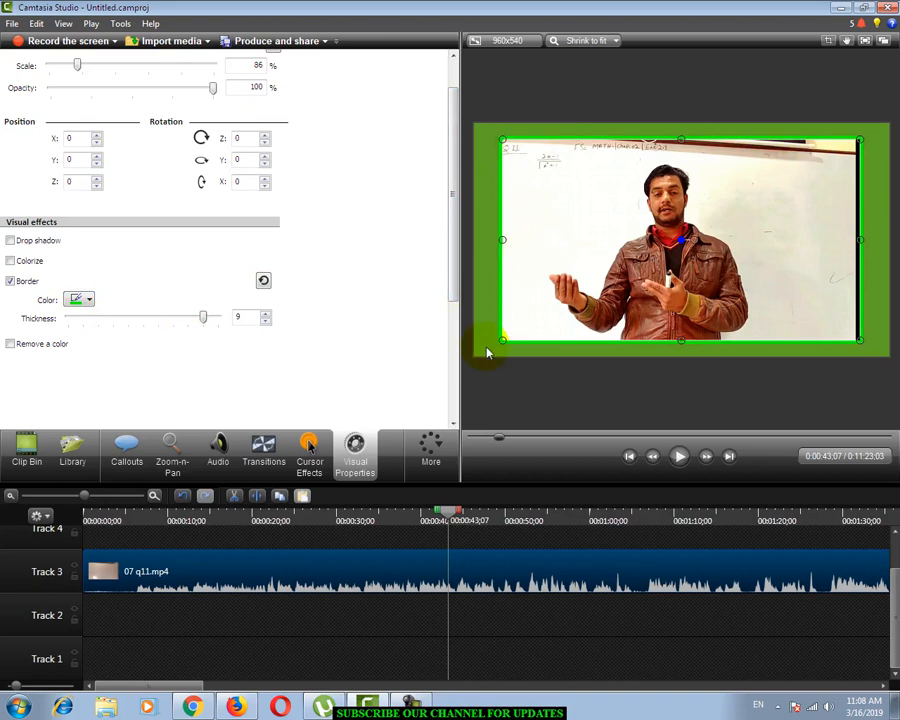
left_click(205, 318)
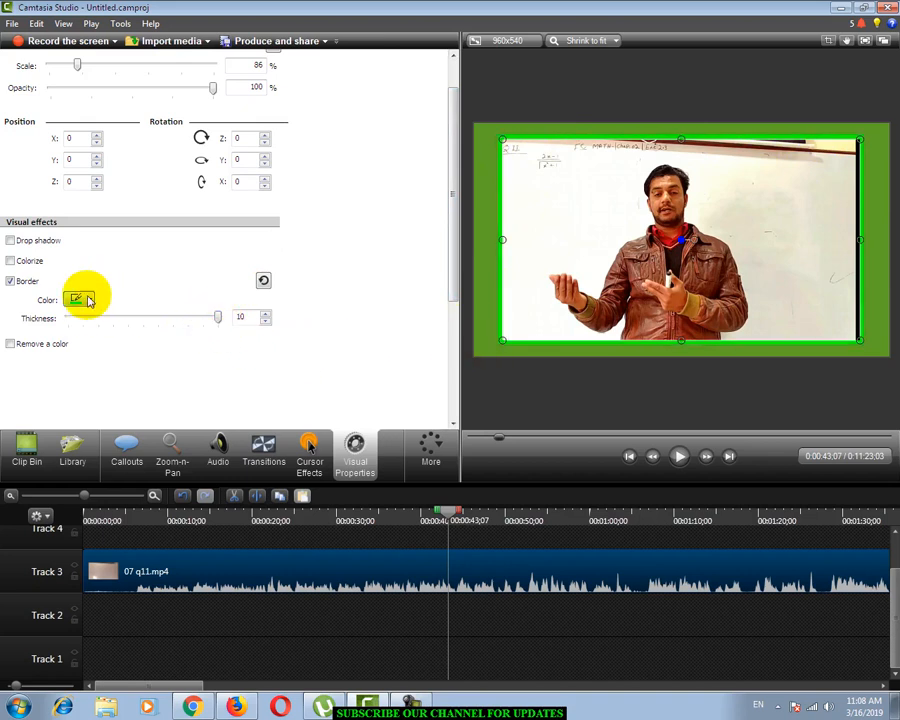
- Try red and yellow for the clip's border, then choose Red, Primary
left_click(86, 299)
left_click(103, 338)
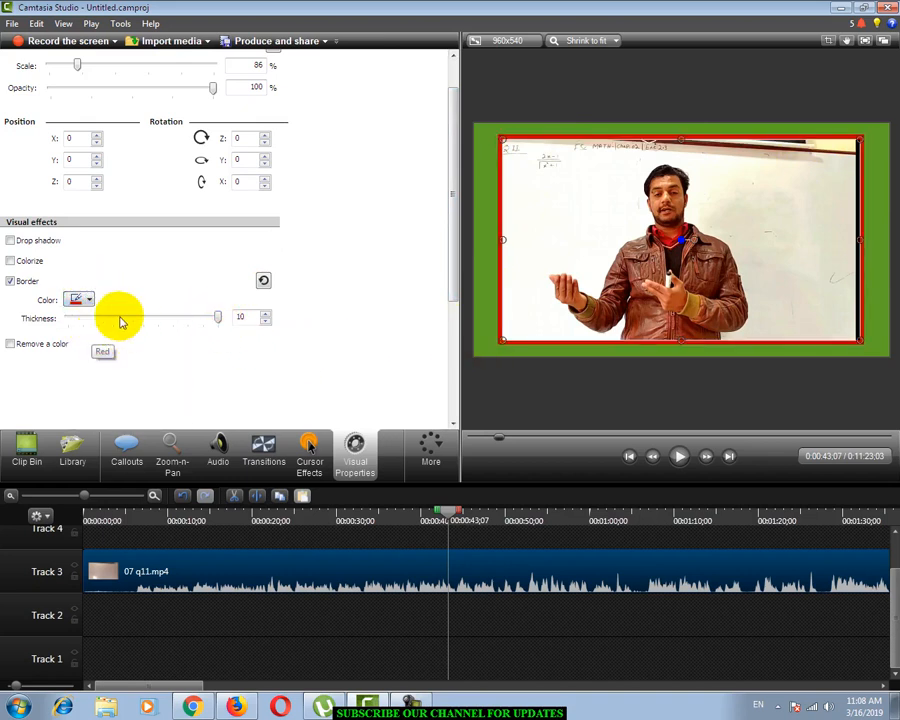
left_click(86, 299)
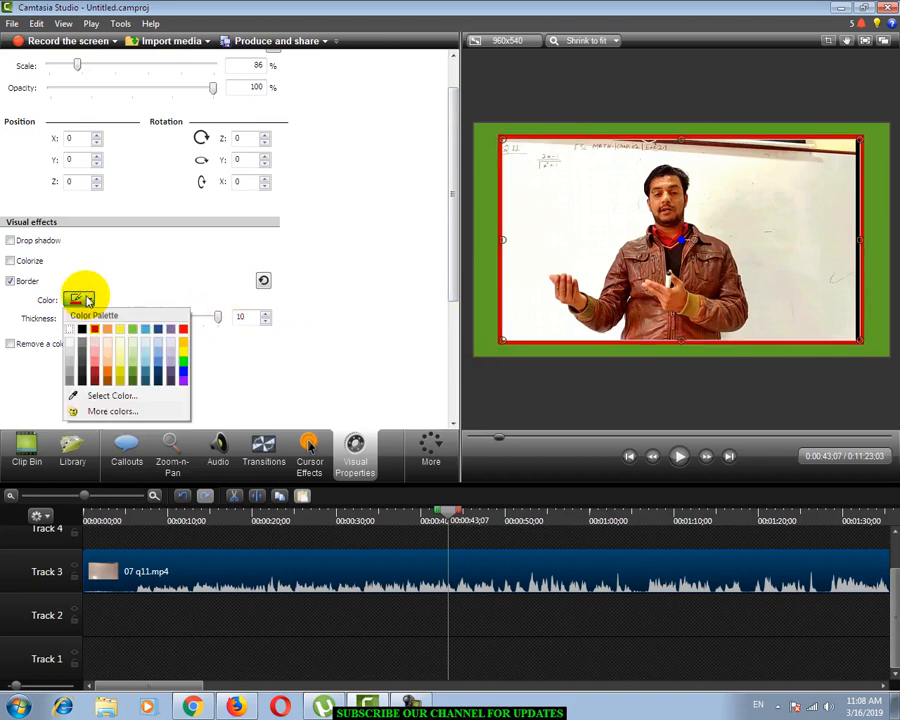
left_click(184, 354)
left_click(90, 299)
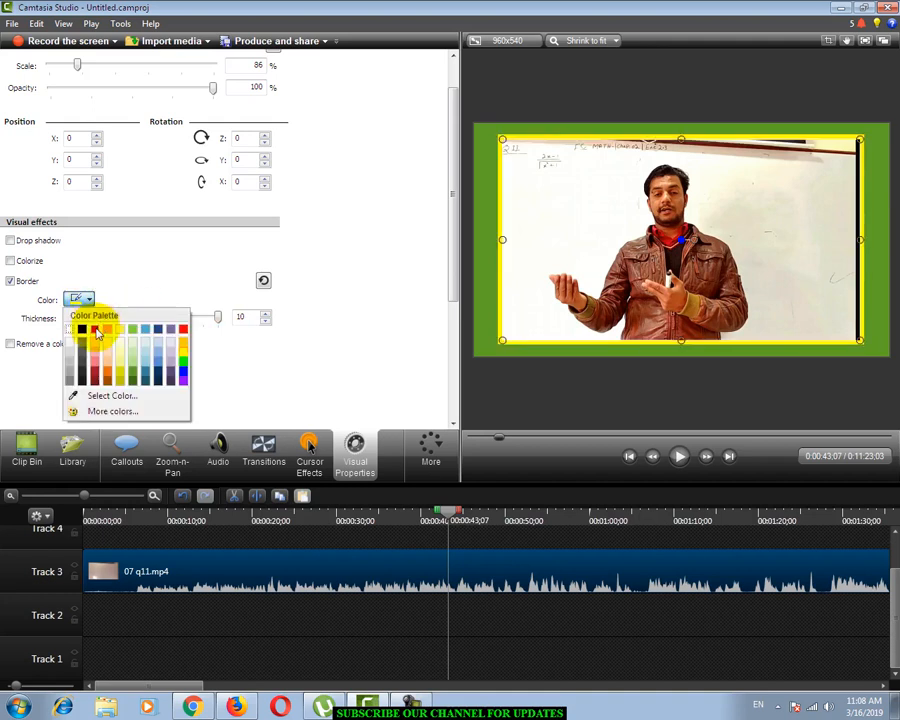
left_click(182, 329)
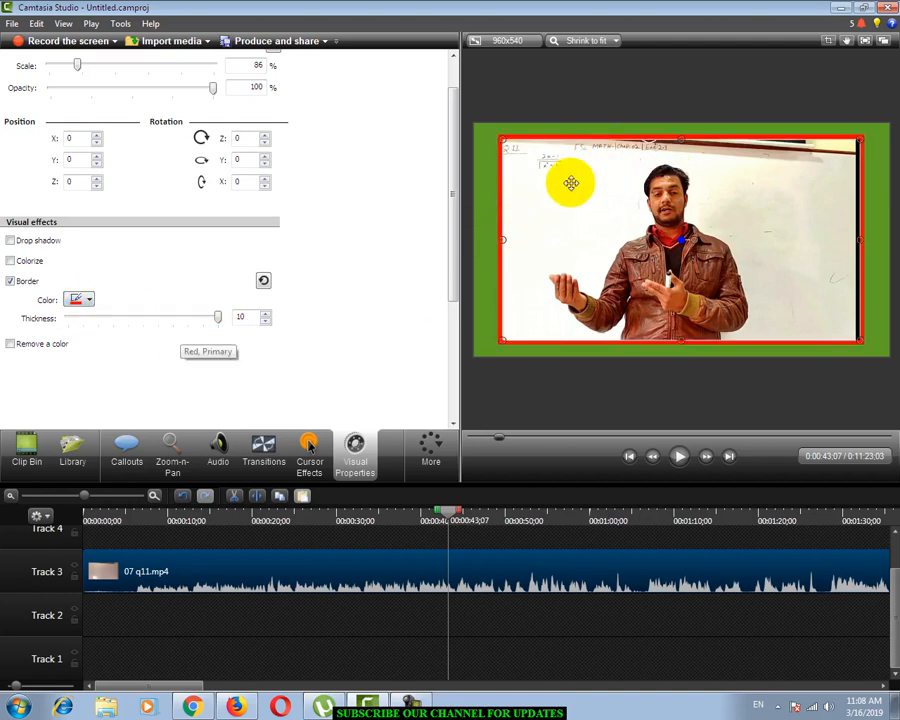
- Reduce the border thickness to 9, then reset the border settings and remove the border
left_click_drag(222, 327, 197, 327)
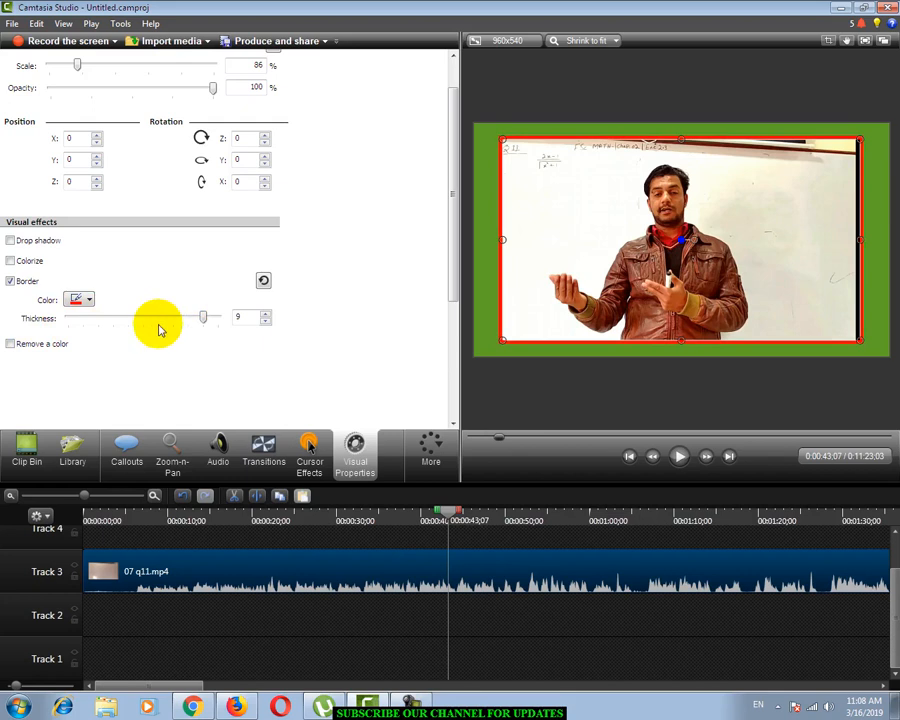
left_click(264, 284)
left_click(11, 281)
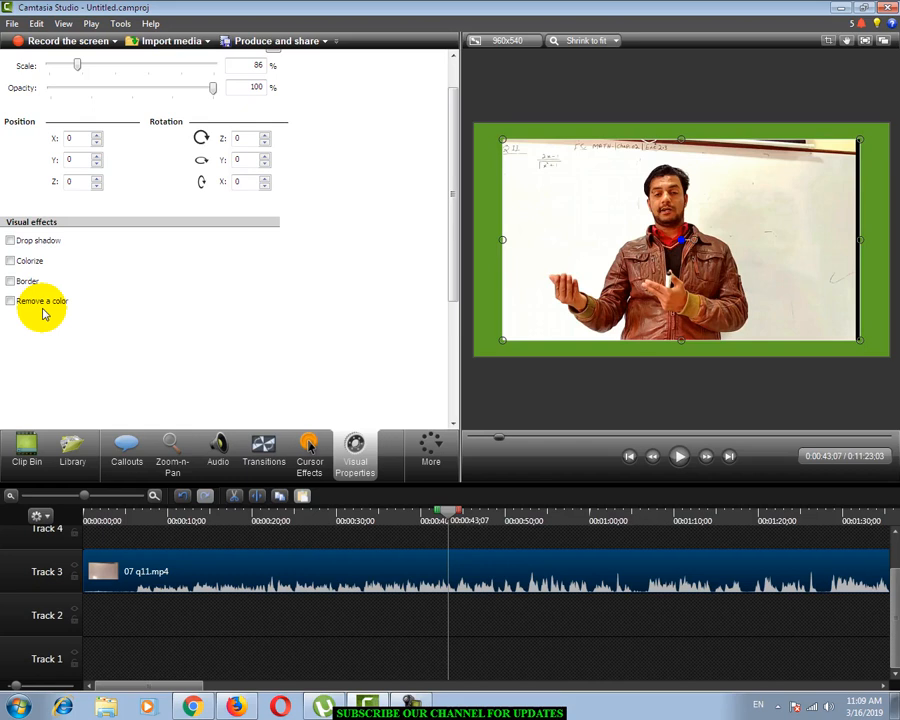
- Turn on Remove a color, try the clip at 82% scale, and reset its general properties to the defaults
left_click(10, 302)
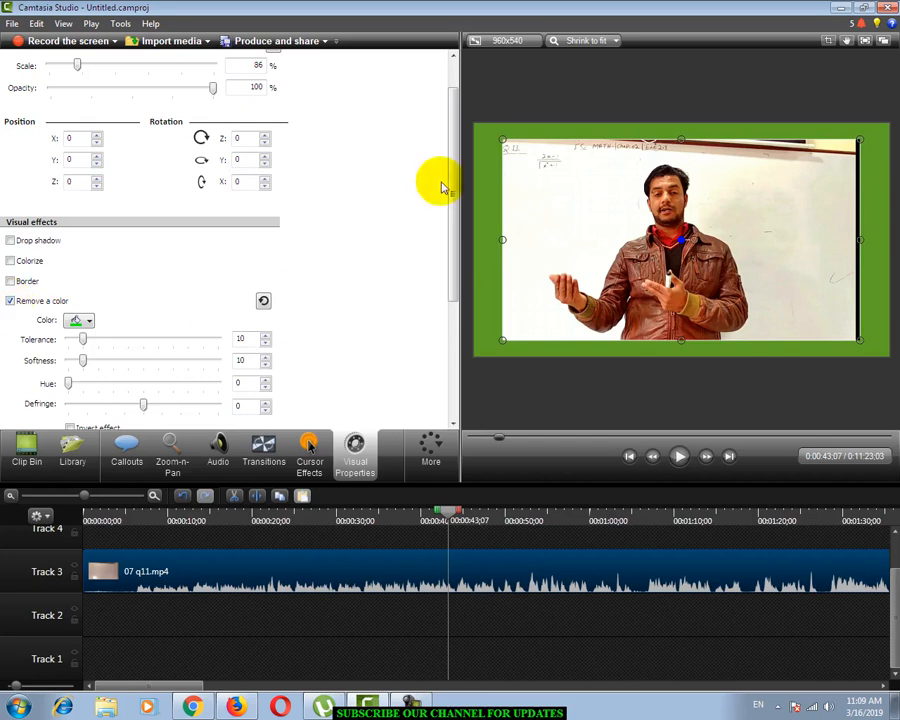
mouse_move(78, 70)
left_mouse_down()
mouse_move(70, 68)
mouse_move(88, 76)
mouse_move(79, 80)
mouse_move(76, 70)
left_mouse_up()
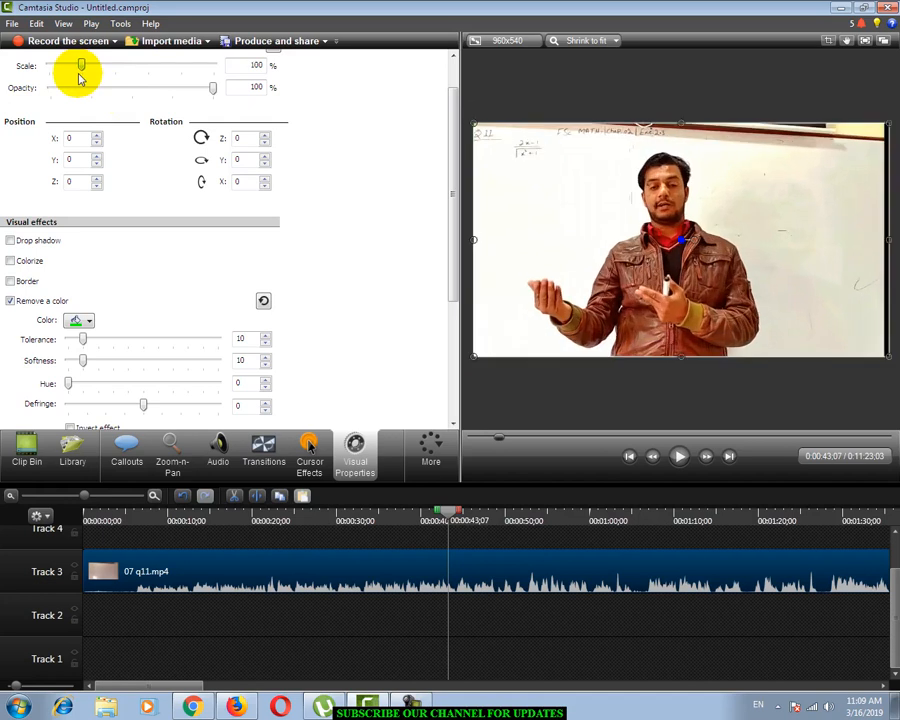
left_click_drag(456, 148, 446, 120)
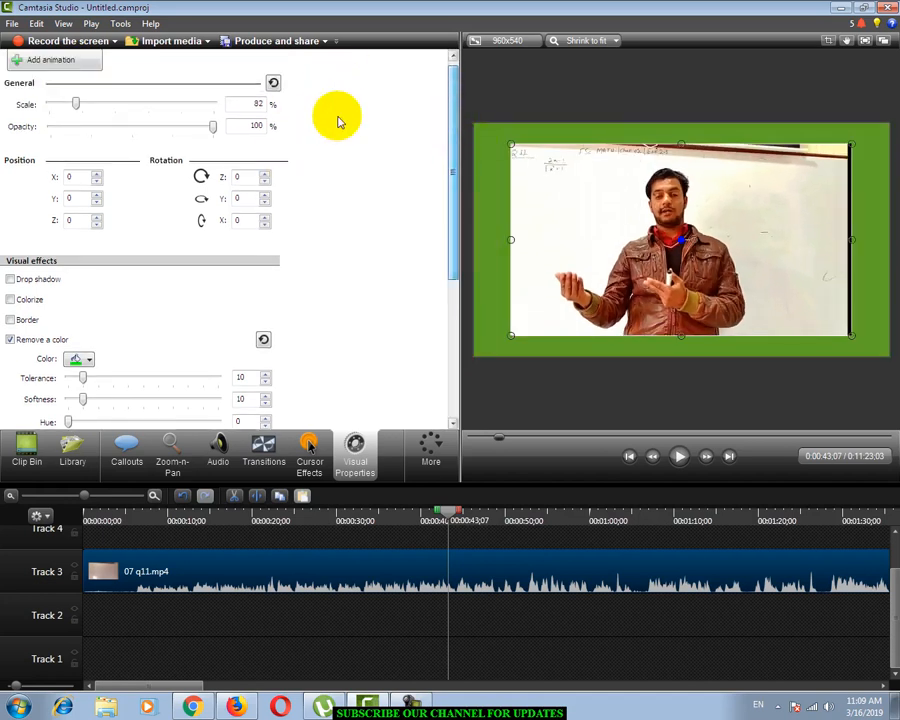
left_click(270, 81)
- Turn the clip's Remove a color effect off and on again, and look over its color choices
left_click_drag(451, 192, 446, 245)
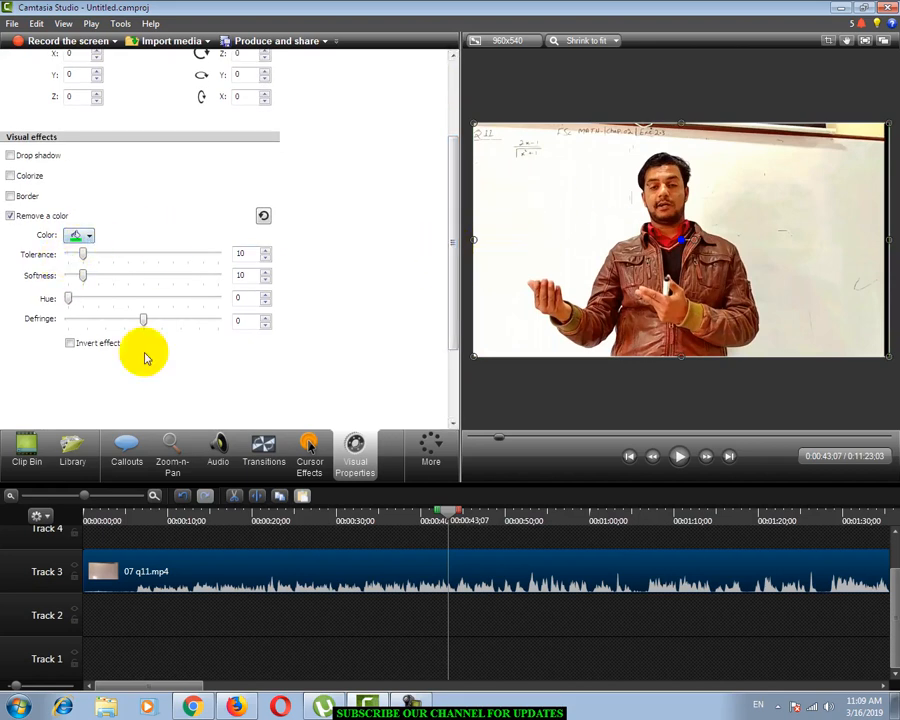
left_click(10, 215)
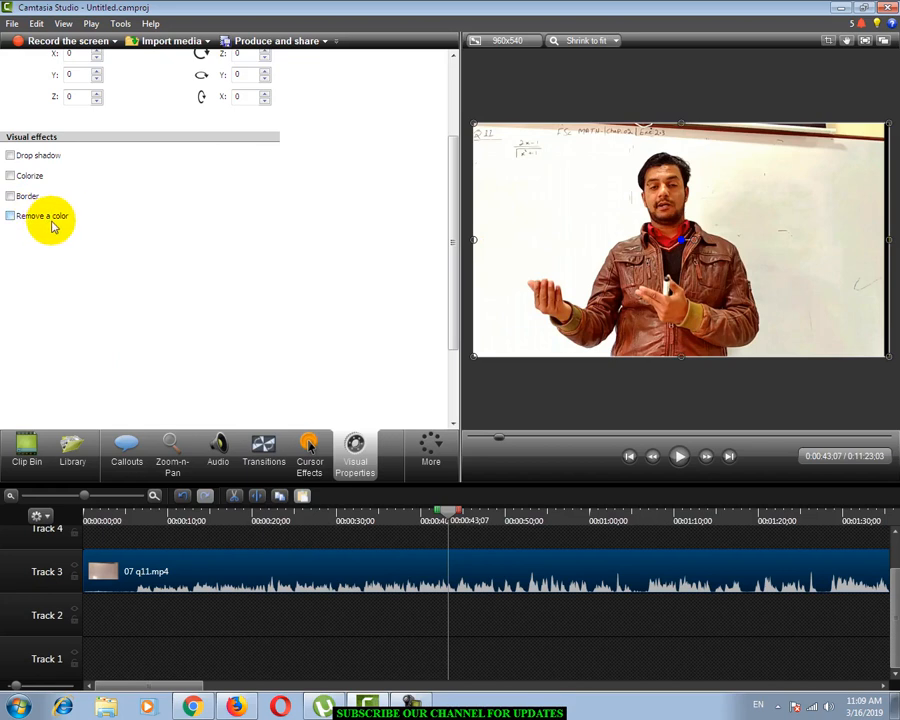
left_click(10, 216)
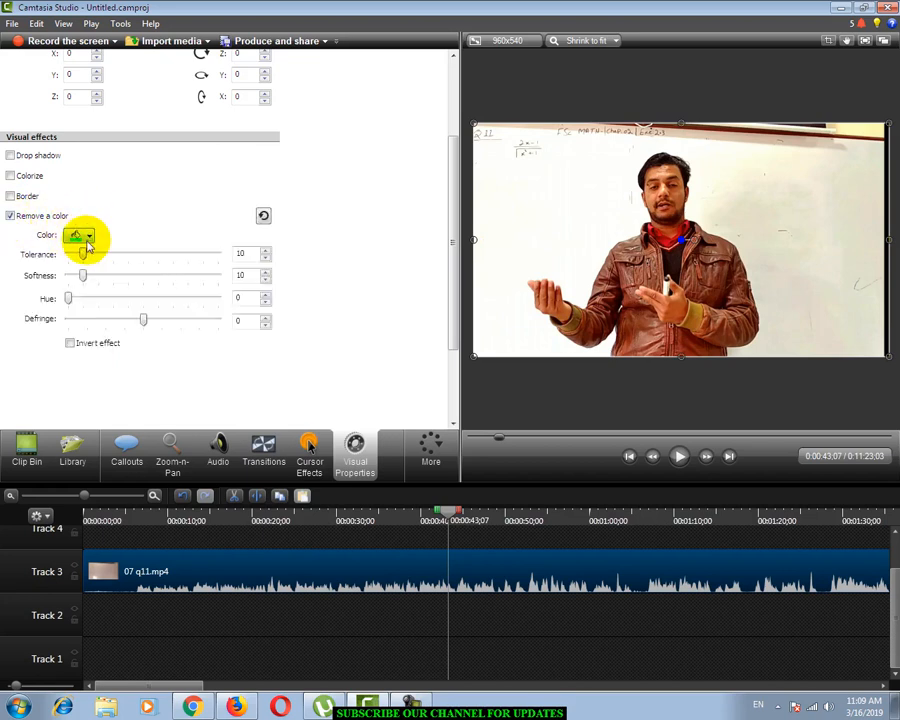
left_click(87, 237)
left_click(87, 237)
left_click(88, 240)
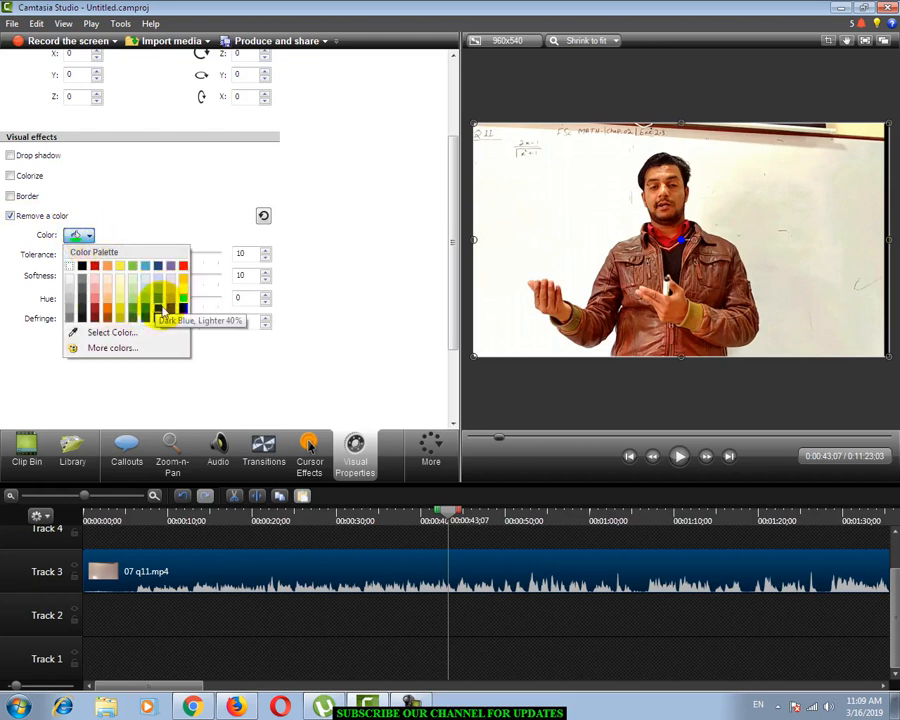
left_click(89, 237)
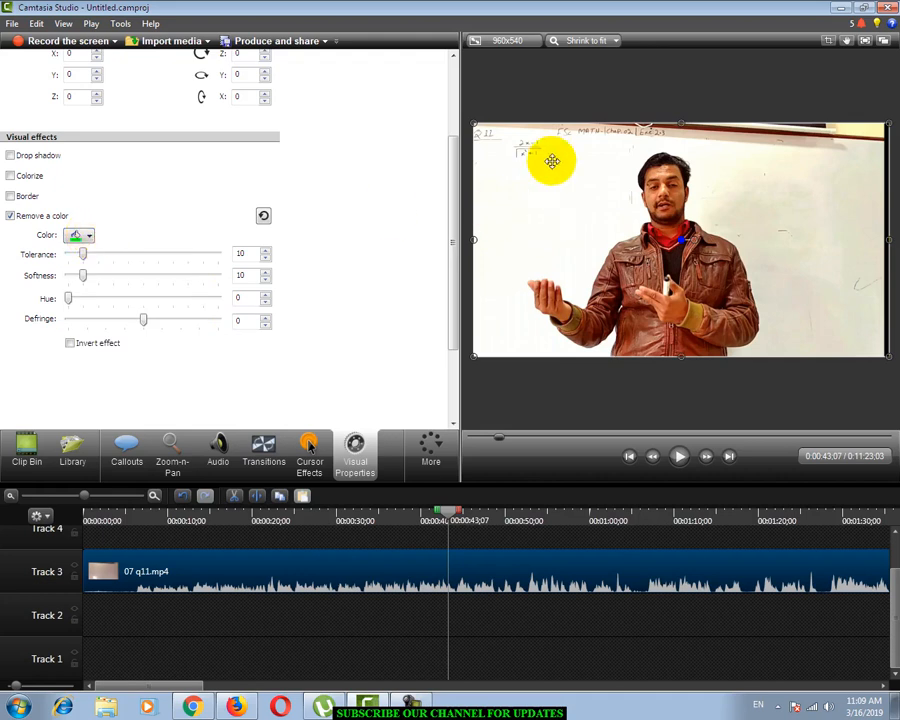
- Look at the background color choices in the project's editing dimensions, leaving the settings as they are
left_click(513, 50)
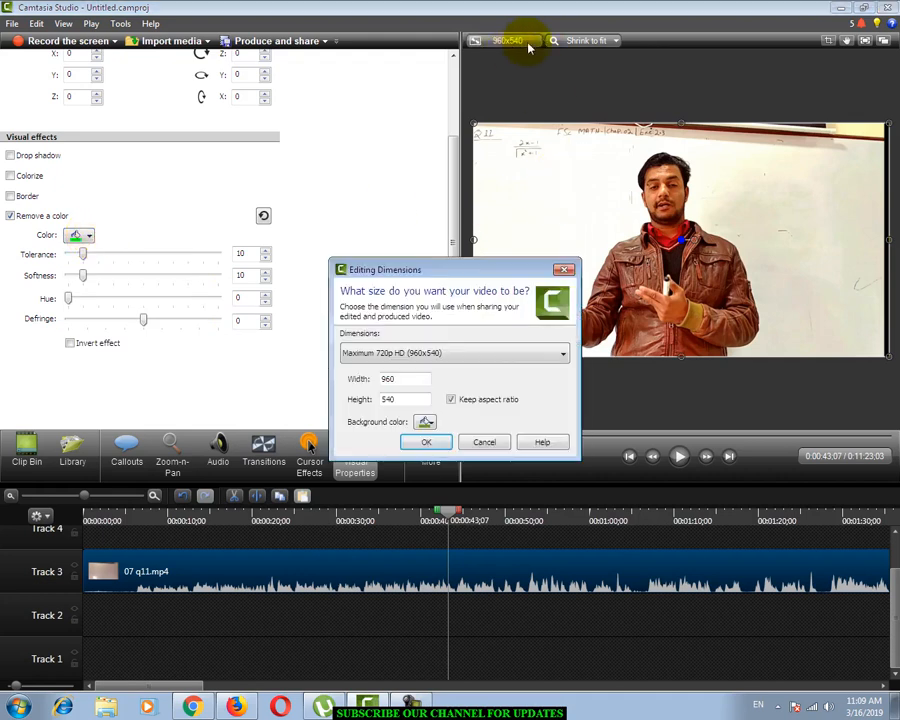
left_click(425, 421)
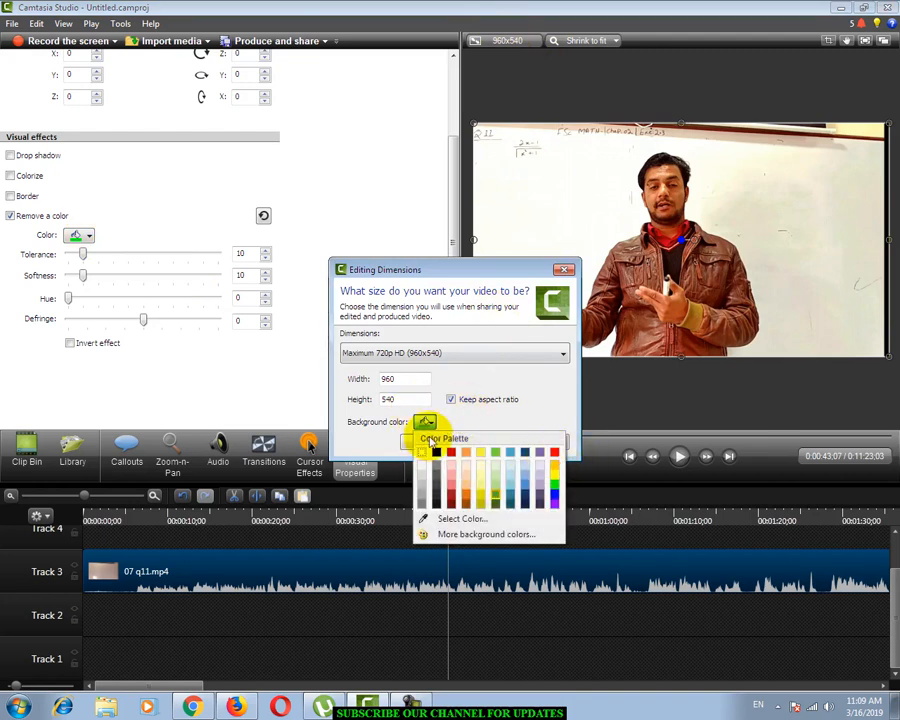
left_click(470, 412)
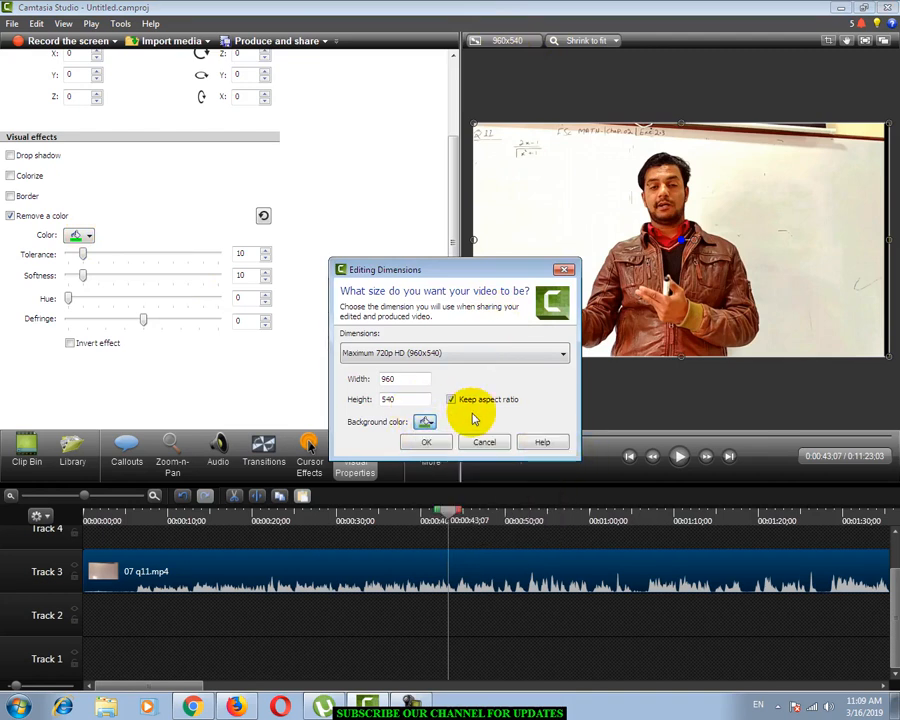
left_click(565, 268)
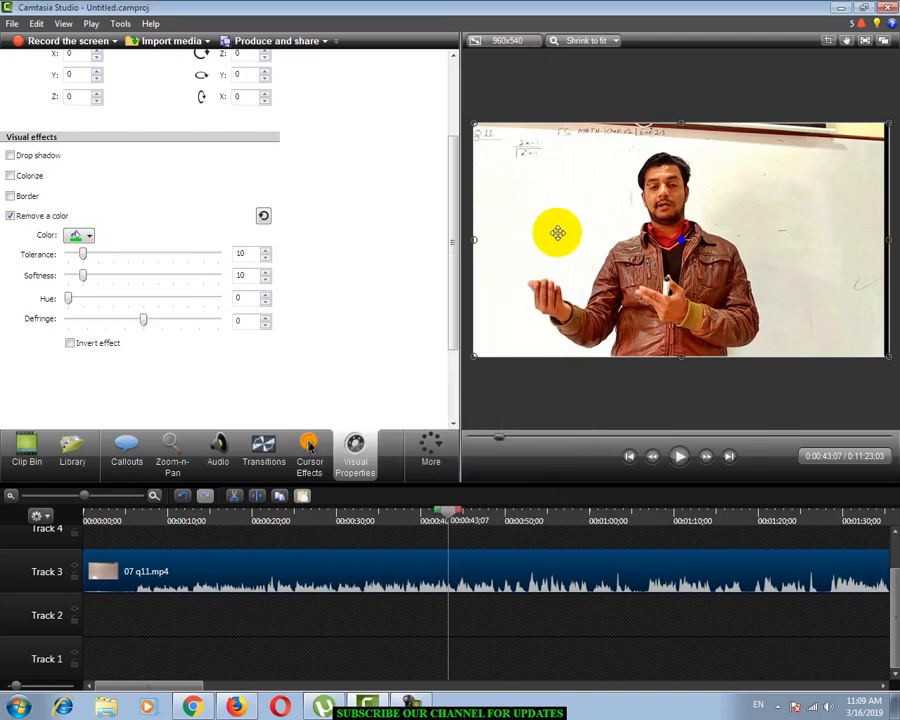
- For Remove a color, set tolerance to 0, sample the whiteboard's color in the preview, and set softness to 13
left_click(86, 237)
left_click(88, 258)
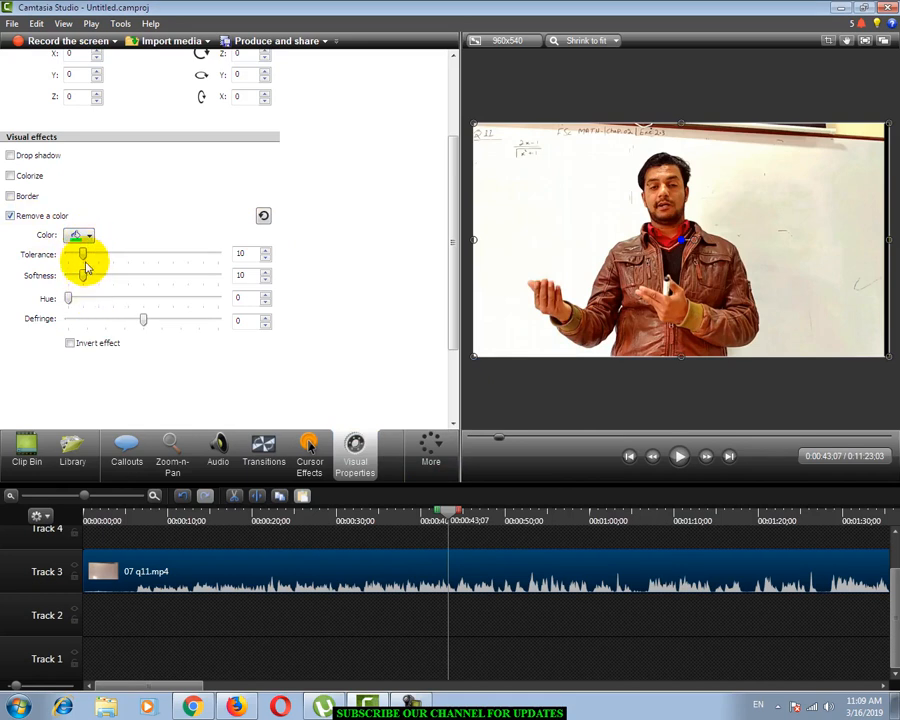
mouse_move(85, 260)
left_mouse_down()
mouse_move(145, 254)
mouse_move(176, 263)
mouse_move(68, 254)
left_mouse_up()
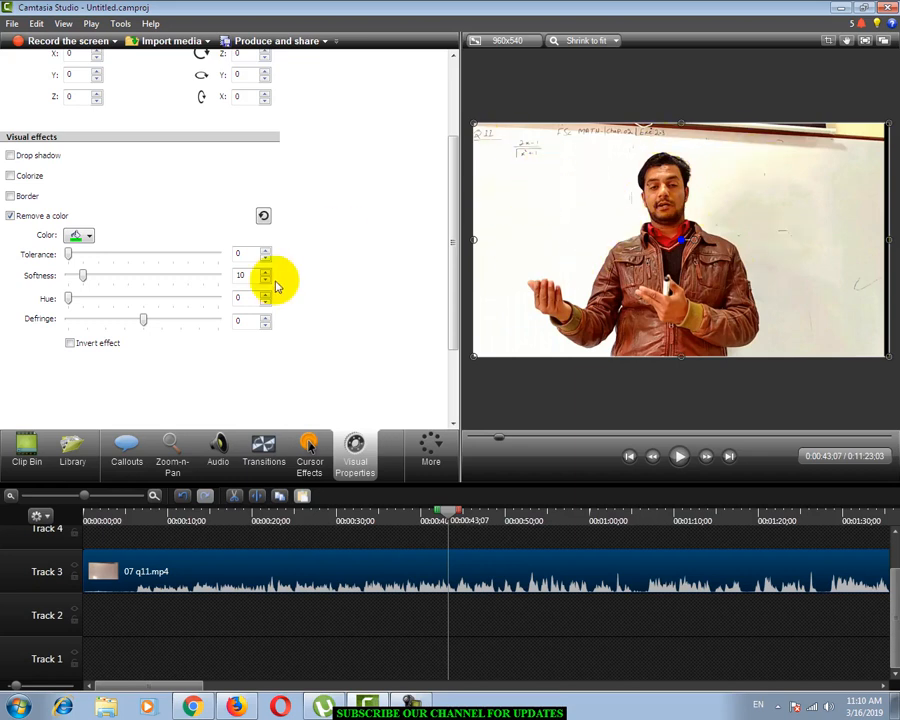
left_click(90, 237)
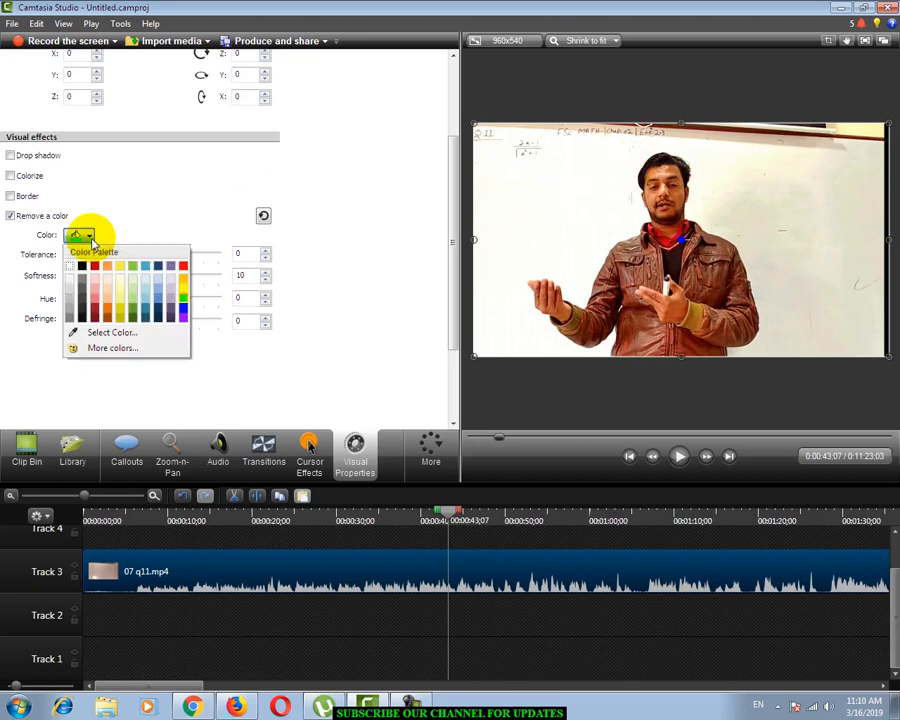
left_click(114, 334)
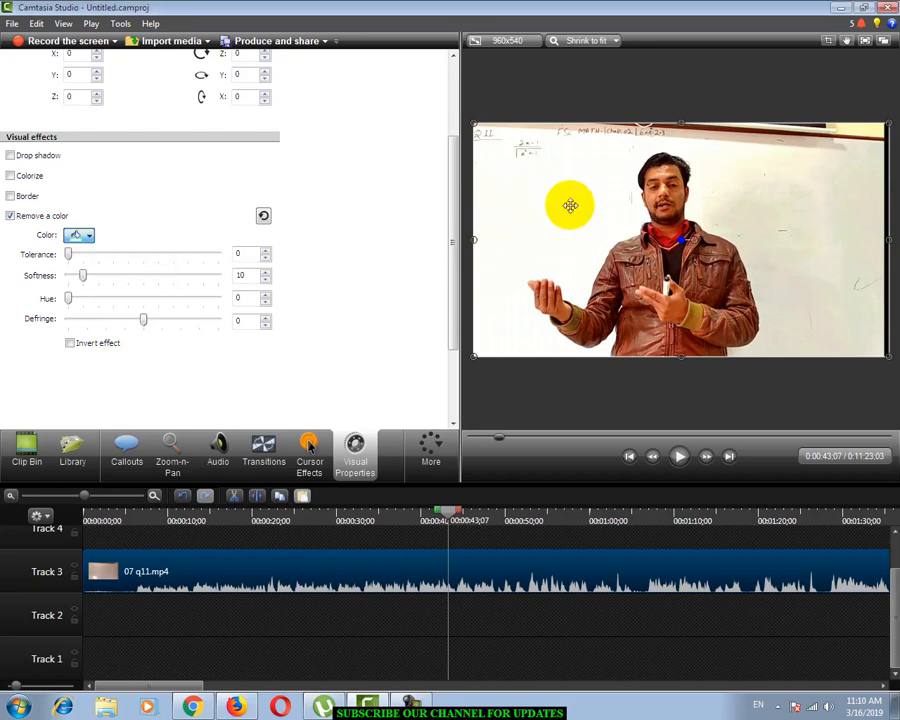
left_click(570, 205)
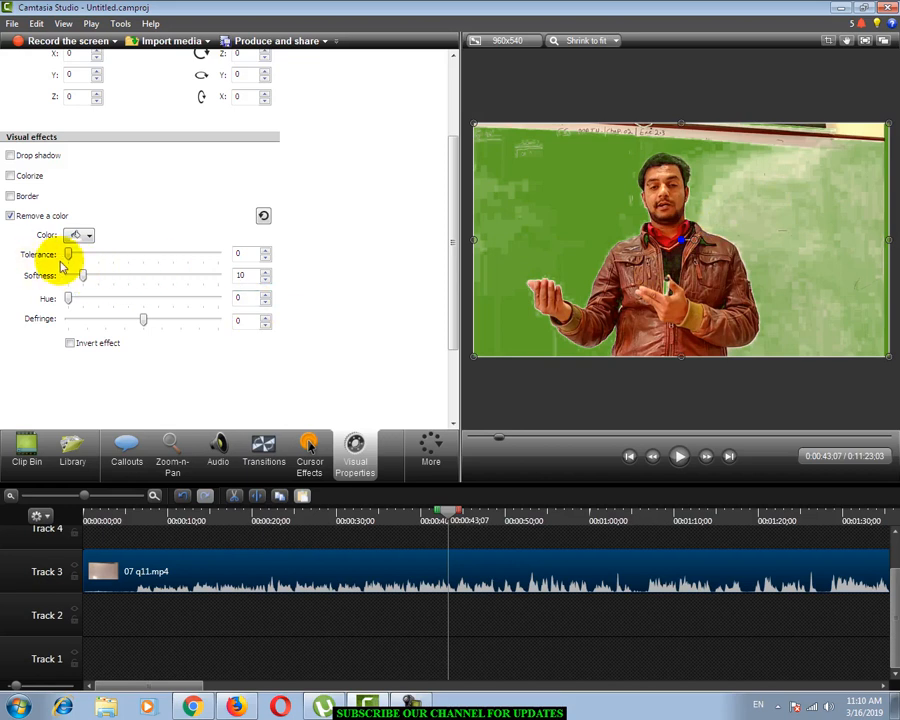
mouse_move(69, 257)
left_mouse_down()
mouse_move(160, 256)
mouse_move(82, 258)
mouse_move(62, 264)
mouse_move(125, 276)
mouse_move(55, 281)
mouse_move(85, 276)
mouse_move(104, 254)
mouse_move(66, 256)
left_mouse_up()
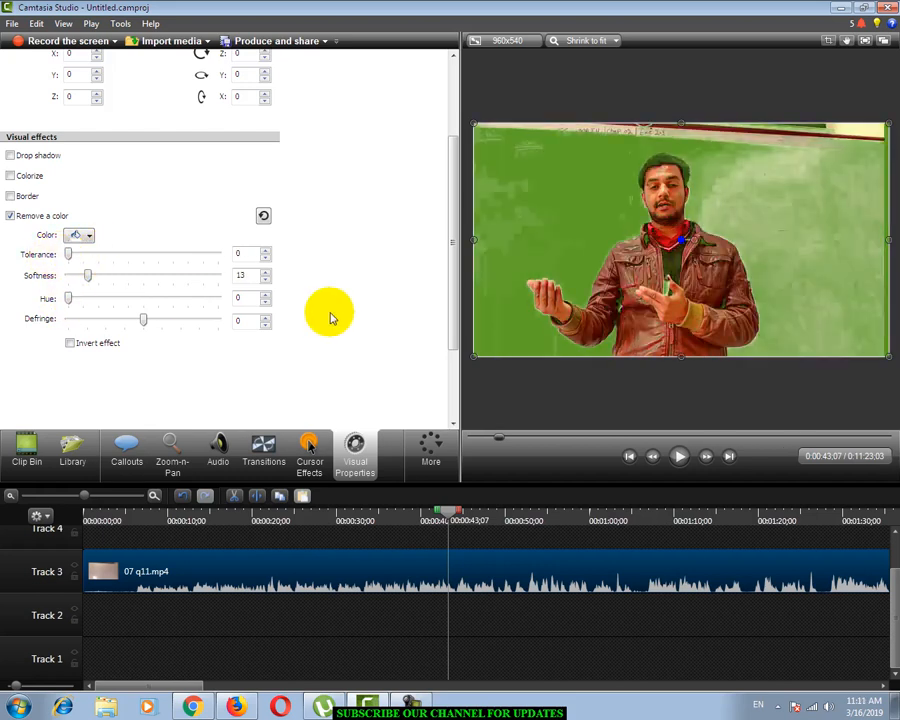
- Place 2 basic infor about ms word.avi on Track 2 beneath the lecture clip and stretch it across the canvas width
left_click(27, 447)
right_click(230, 224)
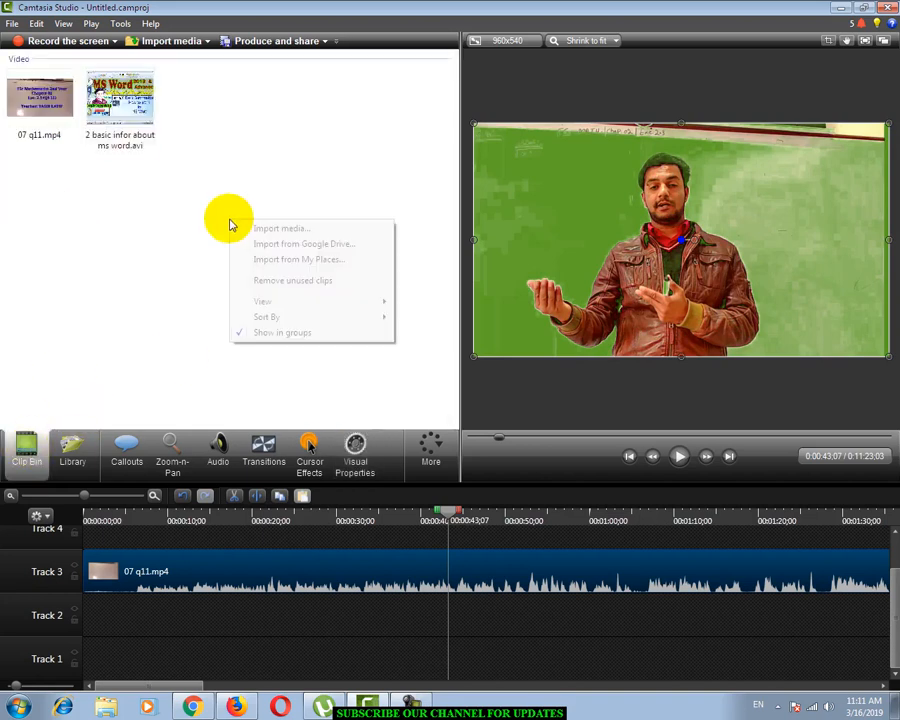
left_click(145, 116)
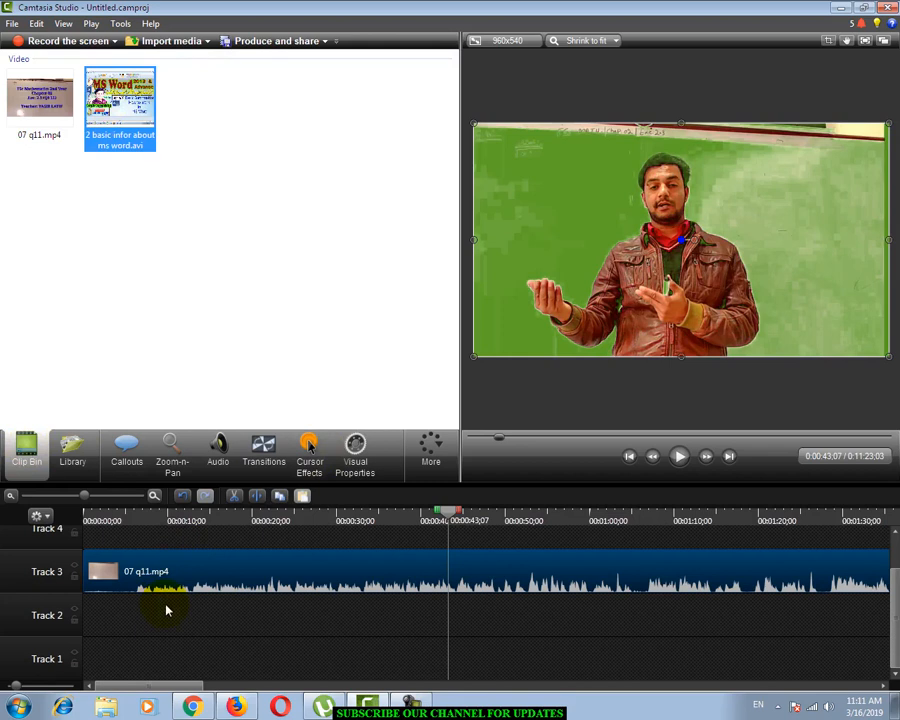
left_click_drag(124, 136, 142, 608)
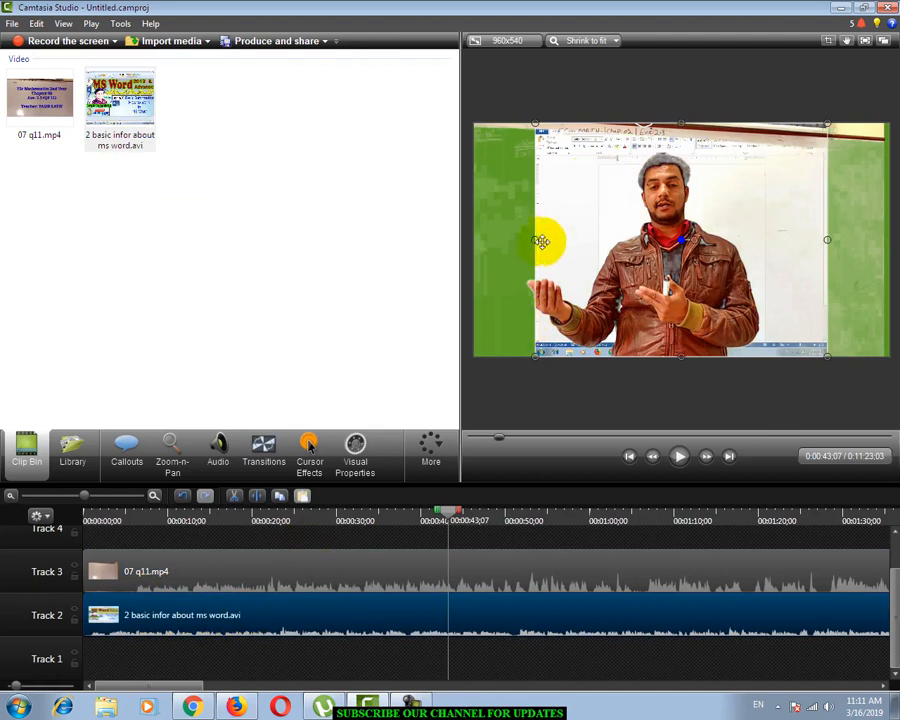
left_click_drag(540, 241, 466, 242)
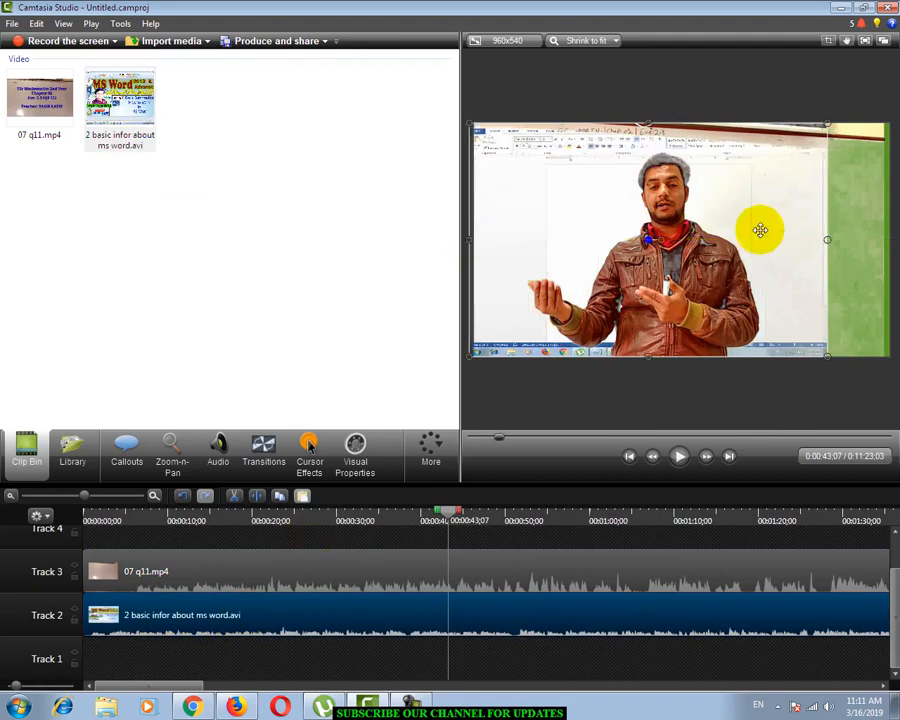
left_click_drag(827, 240, 887, 241)
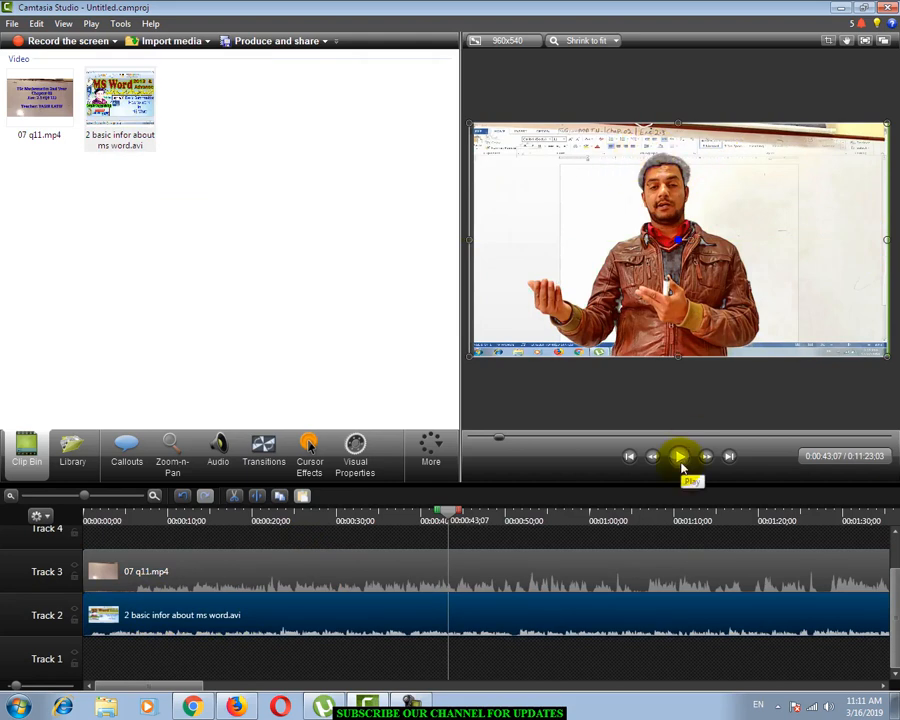
- Play the combined clips from about 0:00:40 to preview the lecturer over the MS Word recording
left_click_drag(444, 514, 428, 512)
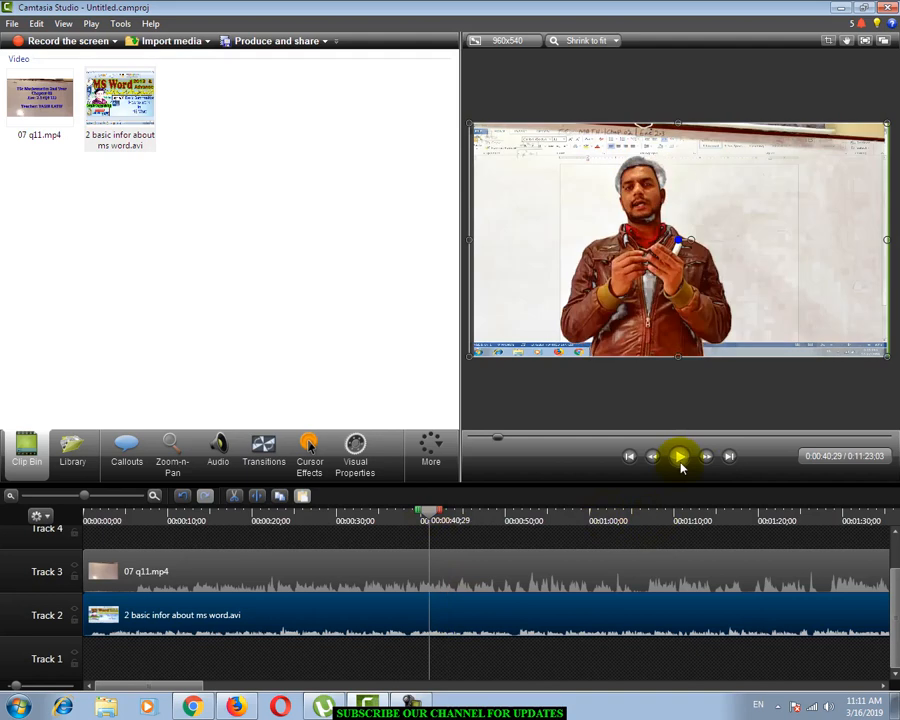
left_click(680, 460)
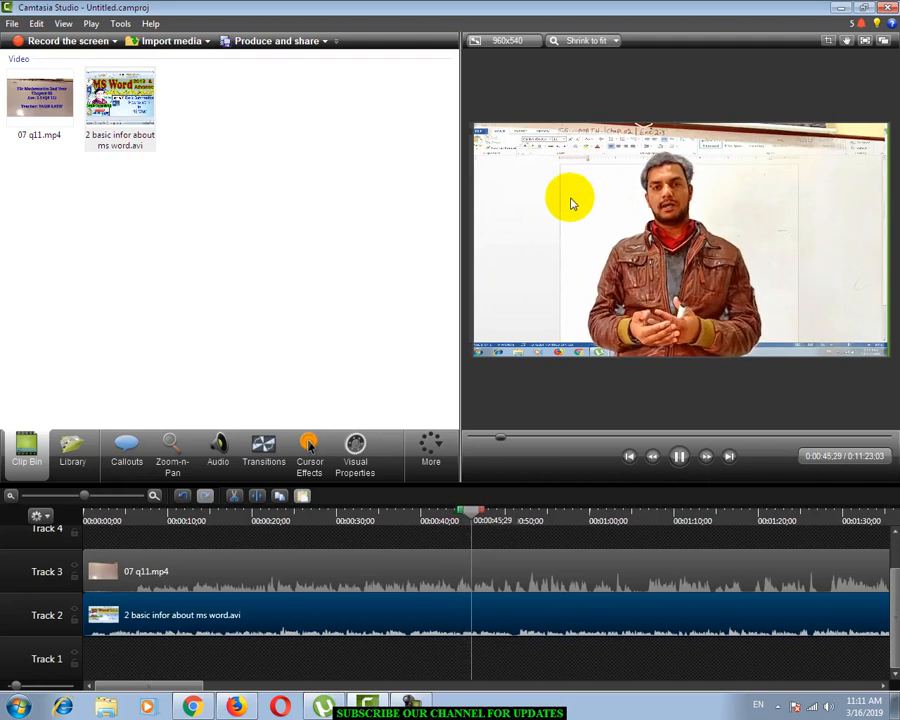
left_click(679, 456)
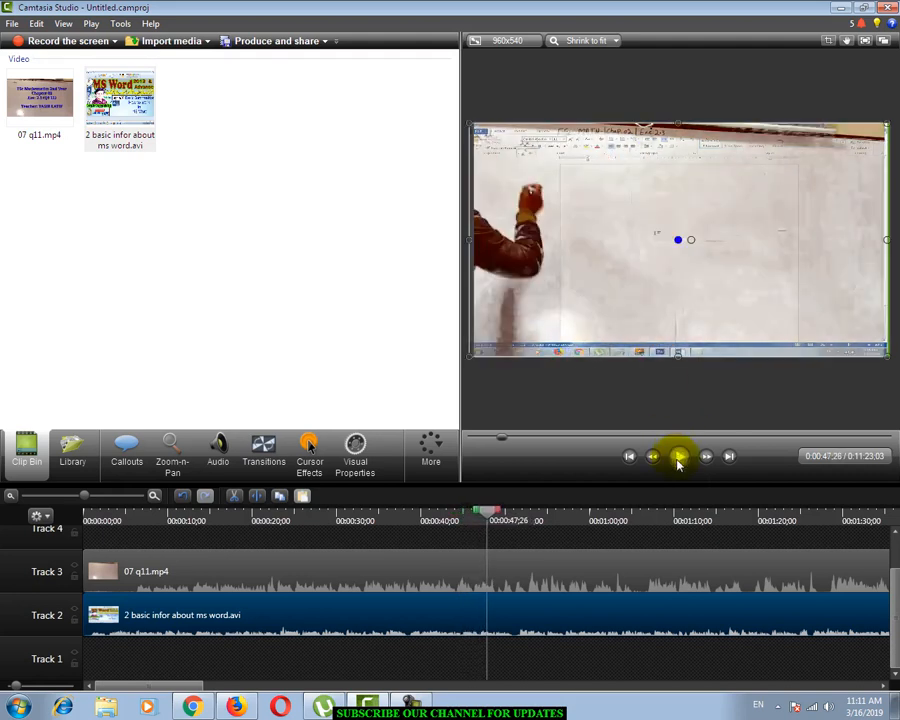
- Turn on Remove a color for the MS Word clip, set tolerance to 60, and try higher softness and hue
left_click(355, 450)
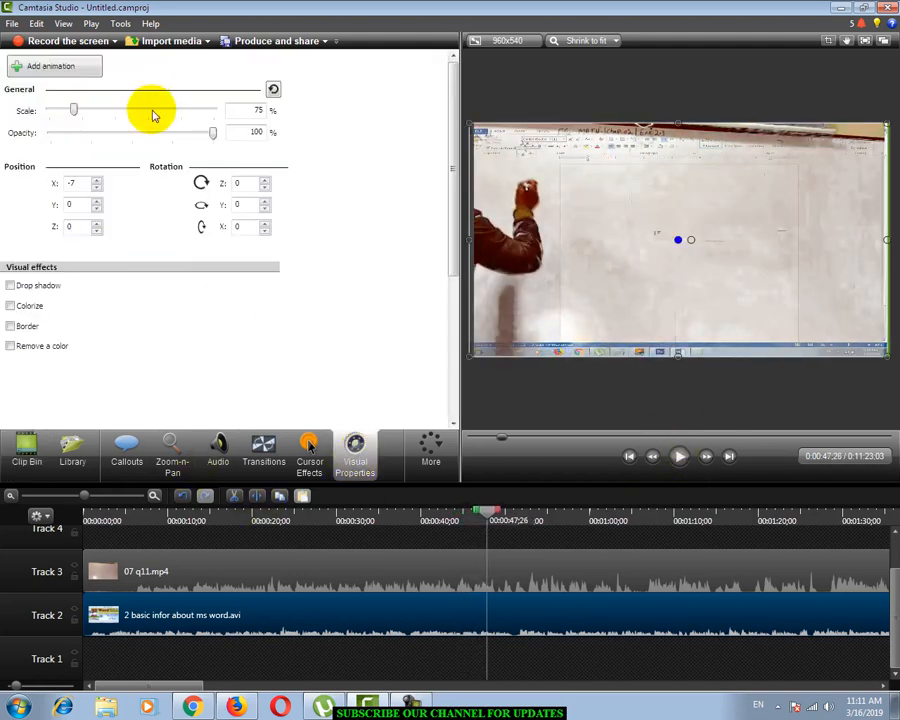
left_click(10, 345)
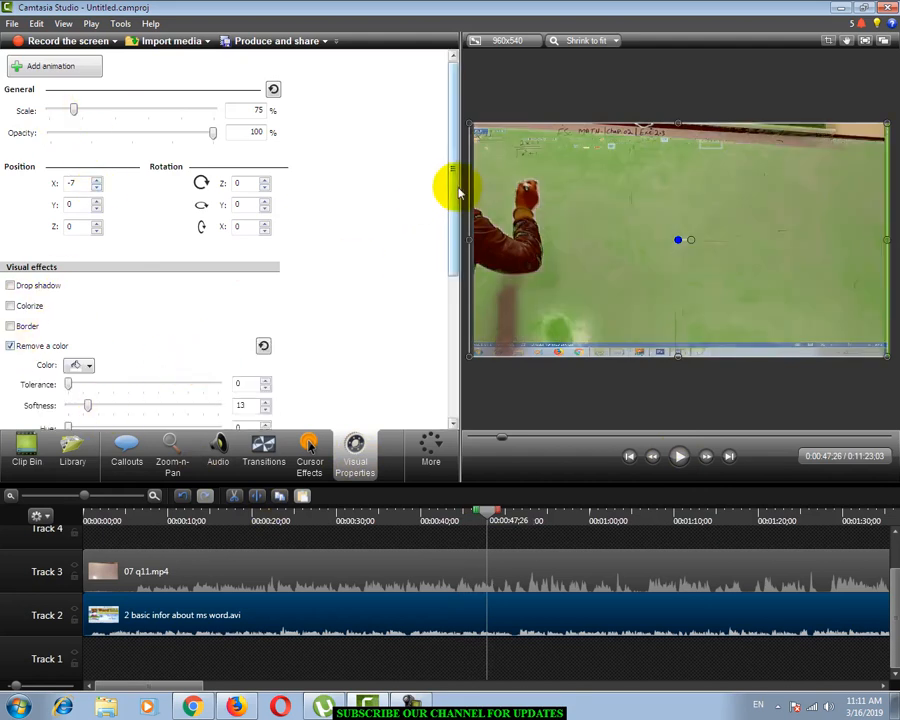
left_click_drag(452, 187, 452, 236)
left_click_drag(68, 302, 158, 302)
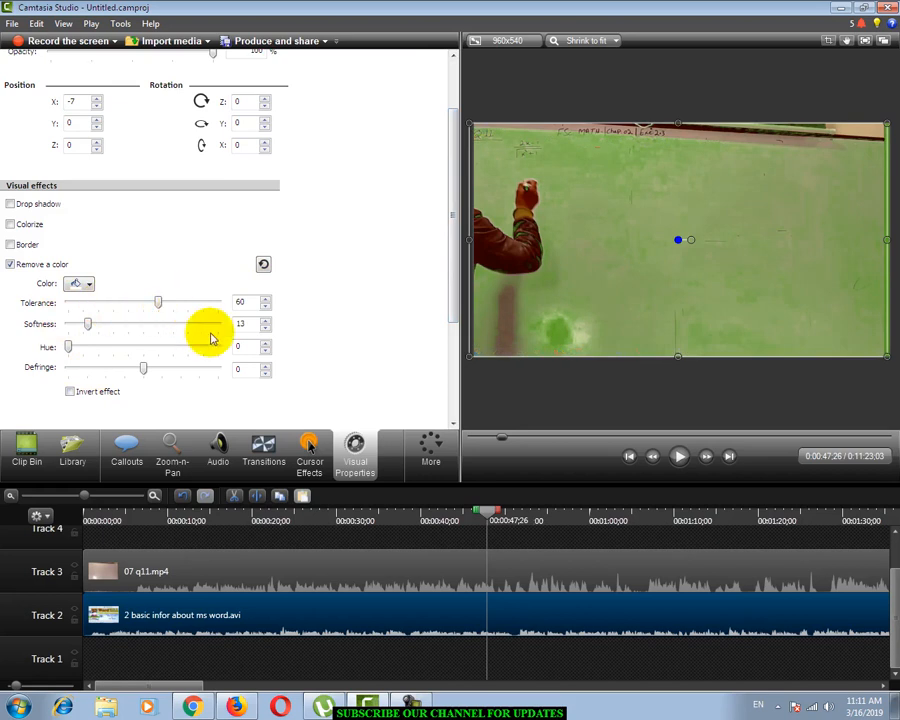
left_click_drag(505, 534, 418, 514)
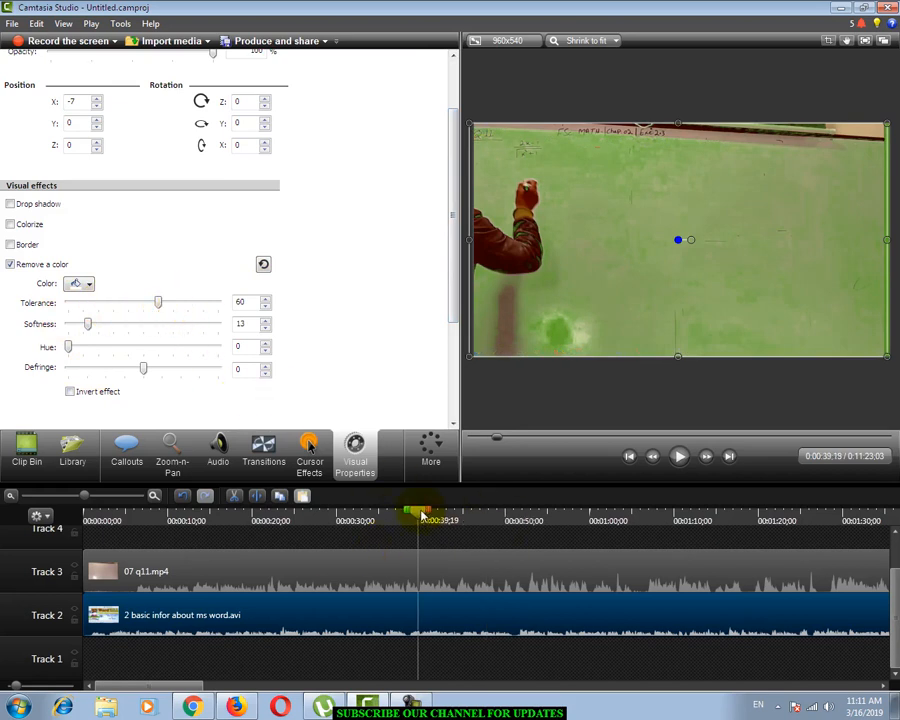
left_click_drag(90, 330, 187, 326)
left_click_drag(68, 346, 164, 350)
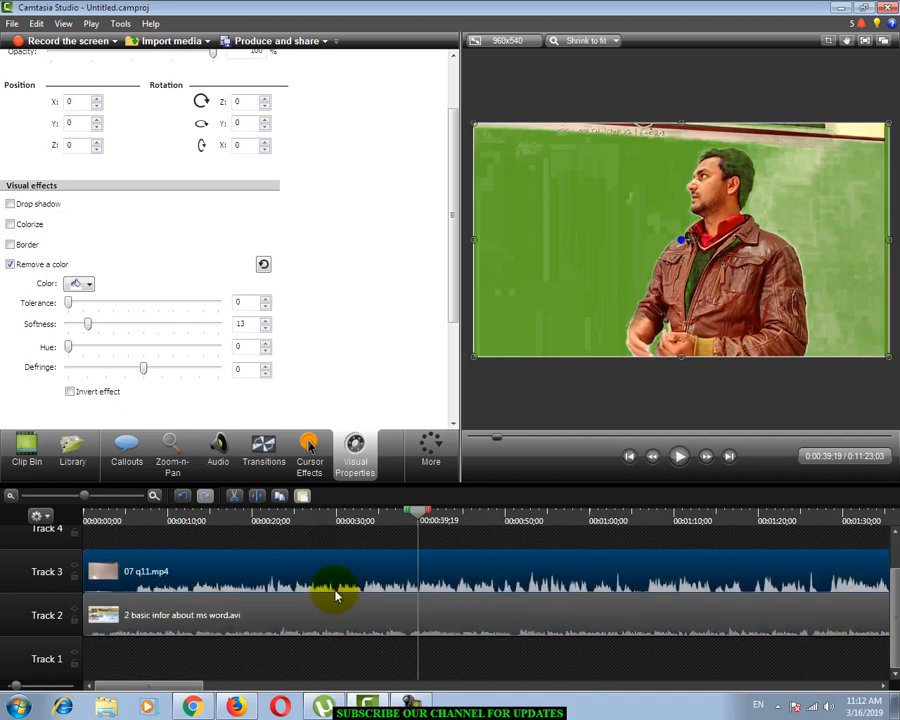
- Delete the MS Word clip from Track 2 and import the image Capture.PNG from the Desktop
key("Delete")
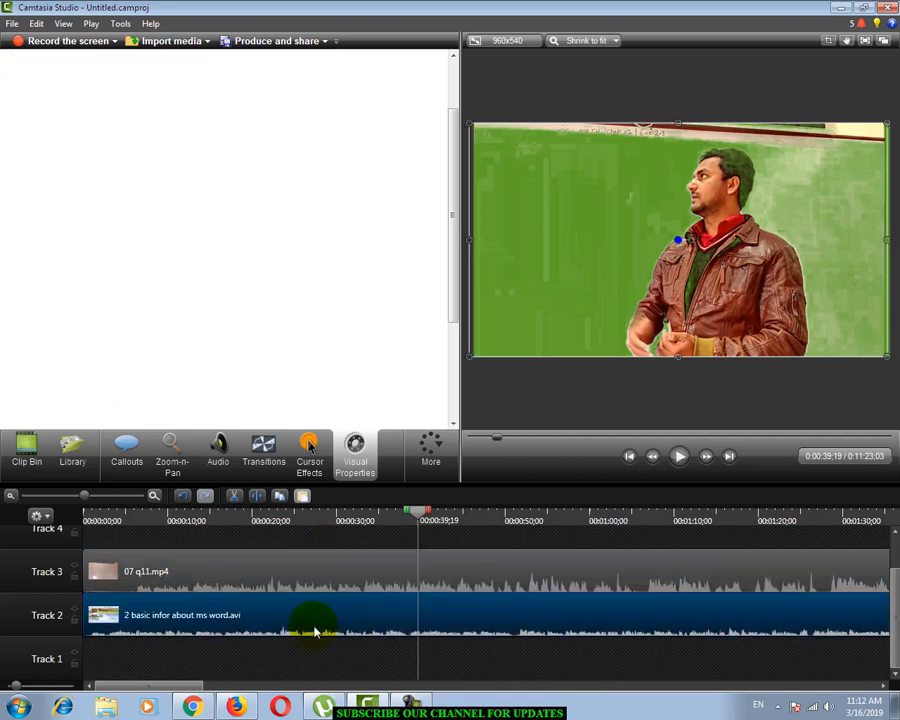
left_click(26, 455)
right_click(178, 222)
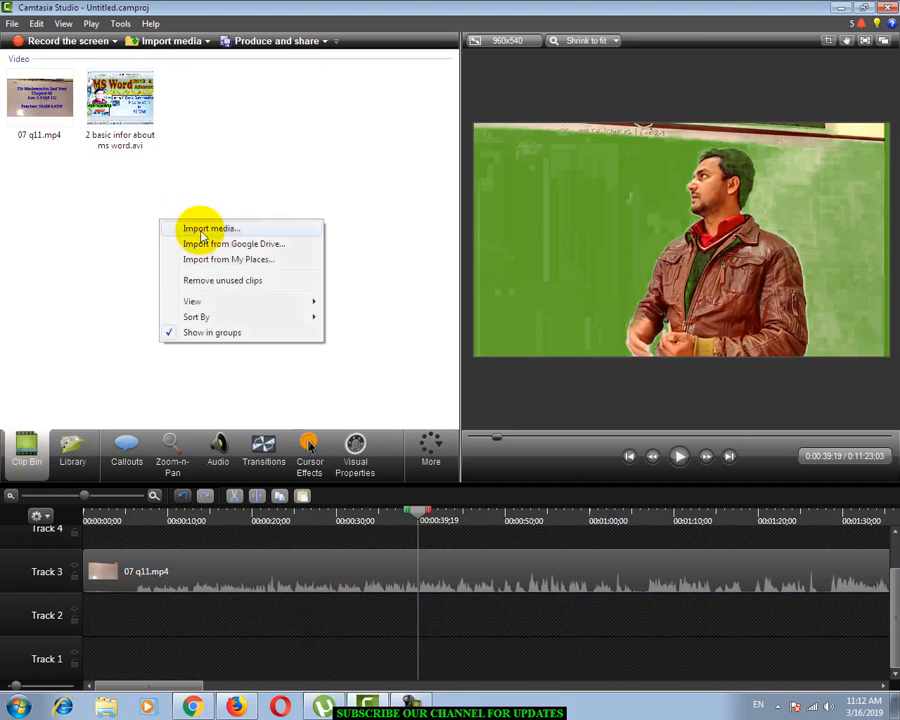
left_click(200, 226)
left_click(270, 263)
left_click(365, 297)
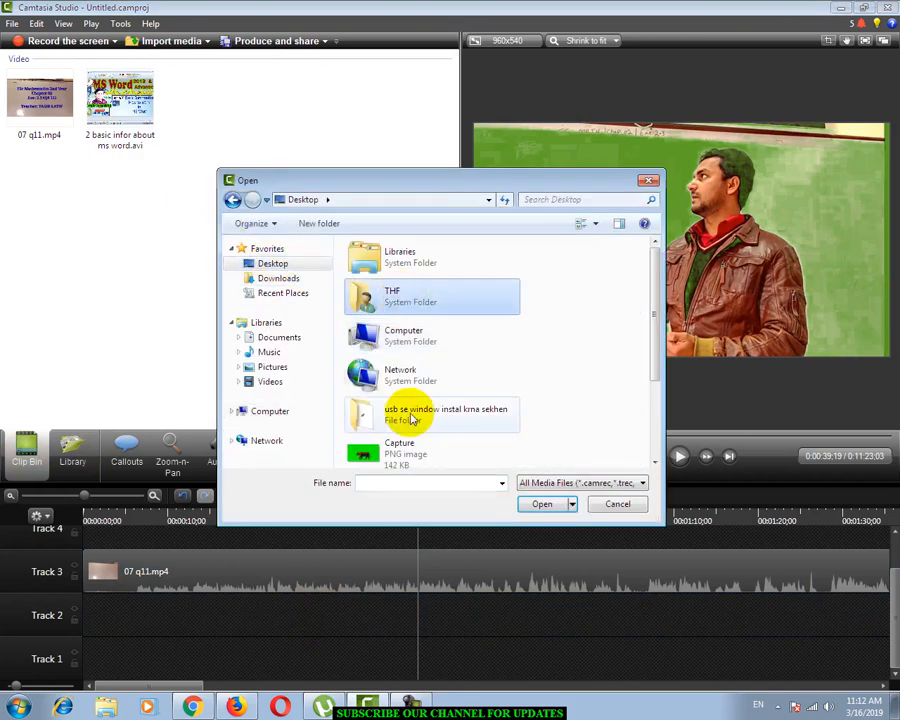
double_click(360, 450)
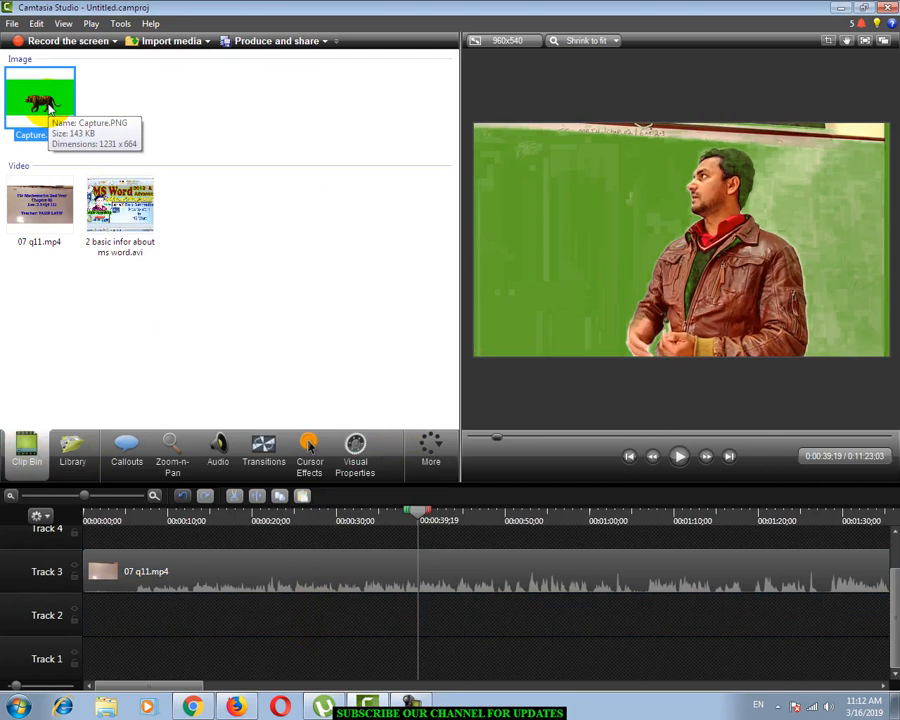
- Delete the edited 07 q11.mp4 clip from Track 3 and place a fresh copy of it on the same track
left_click(162, 578)
right_click(165, 578)
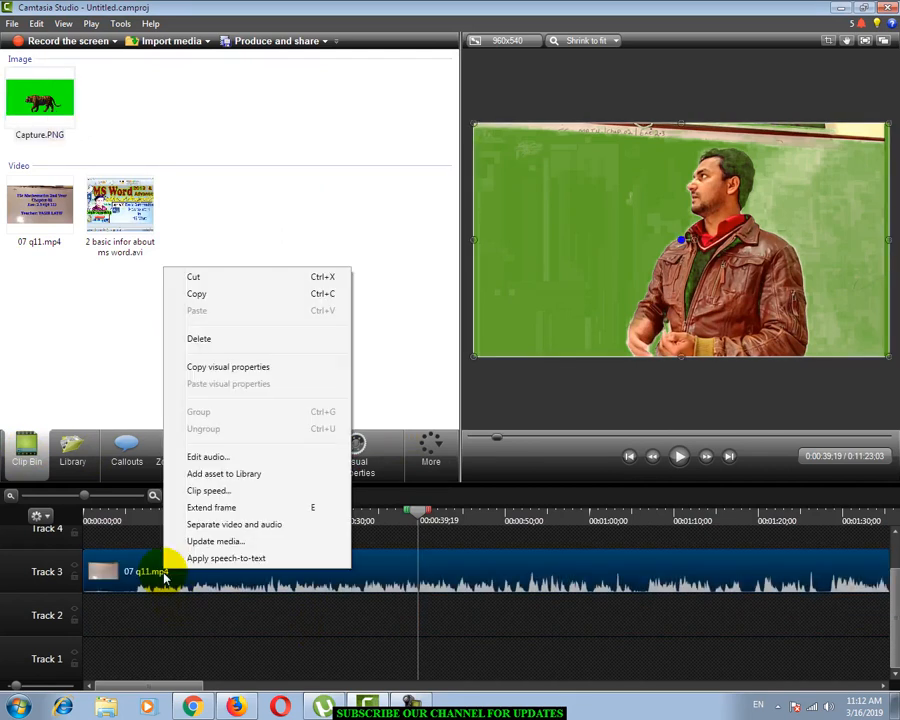
left_click(174, 568)
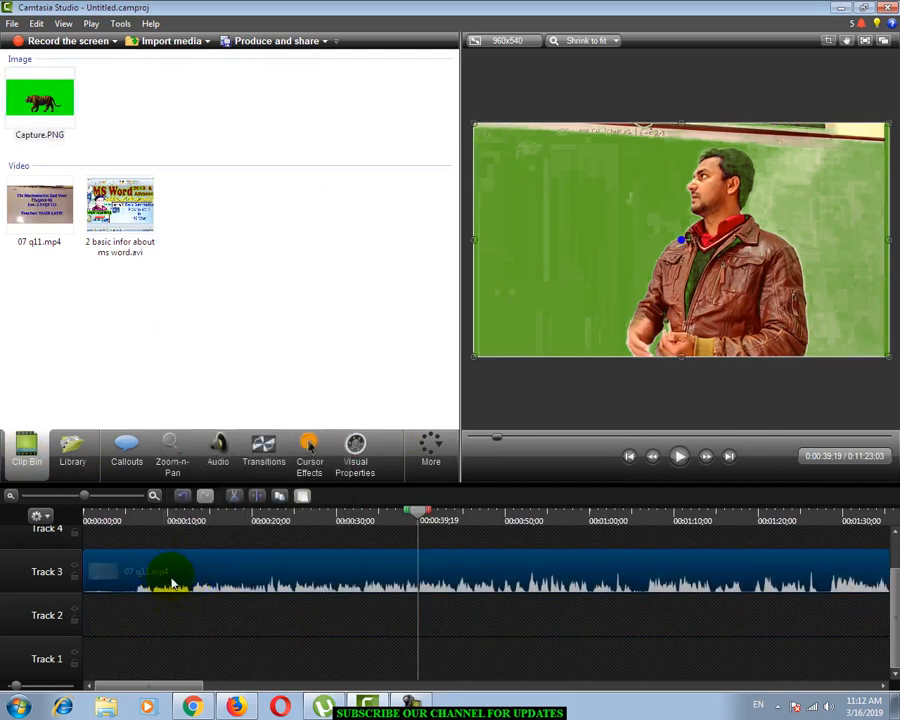
key("Delete")
left_click_drag(50, 225, 121, 579)
- Place Capture.PNG on Track 4 above the lecture clip, extend it to 17 seconds, and start it at about 0:00:30
left_click(40, 118)
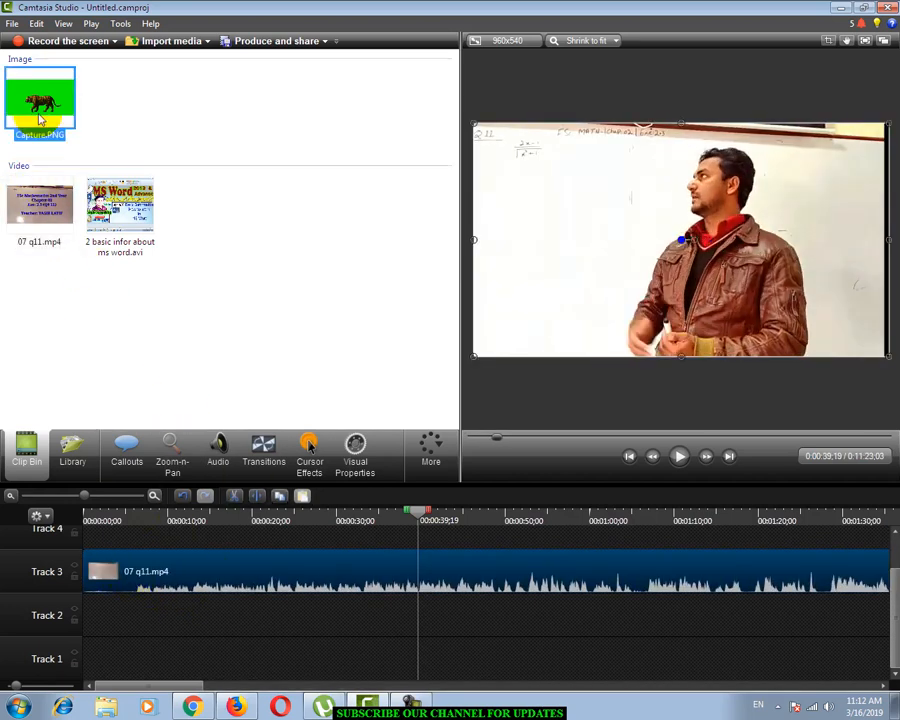
left_click_drag(117, 576, 227, 575)
left_click_drag(418, 516, 152, 546)
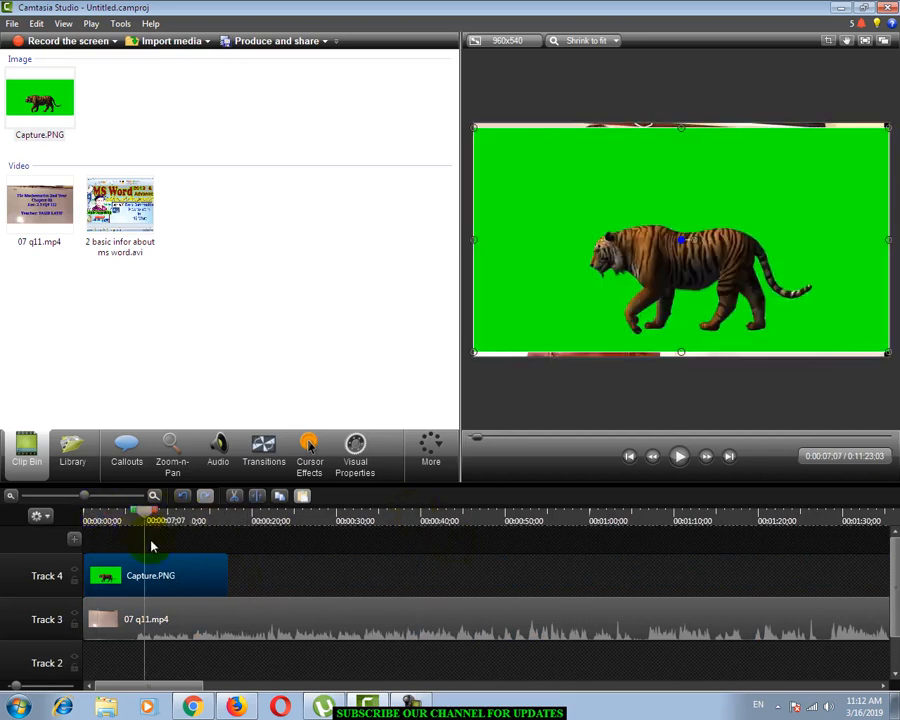
left_click_drag(190, 594, 318, 583)
left_click_drag(147, 515, 265, 528)
left_click_drag(295, 600, 423, 588)
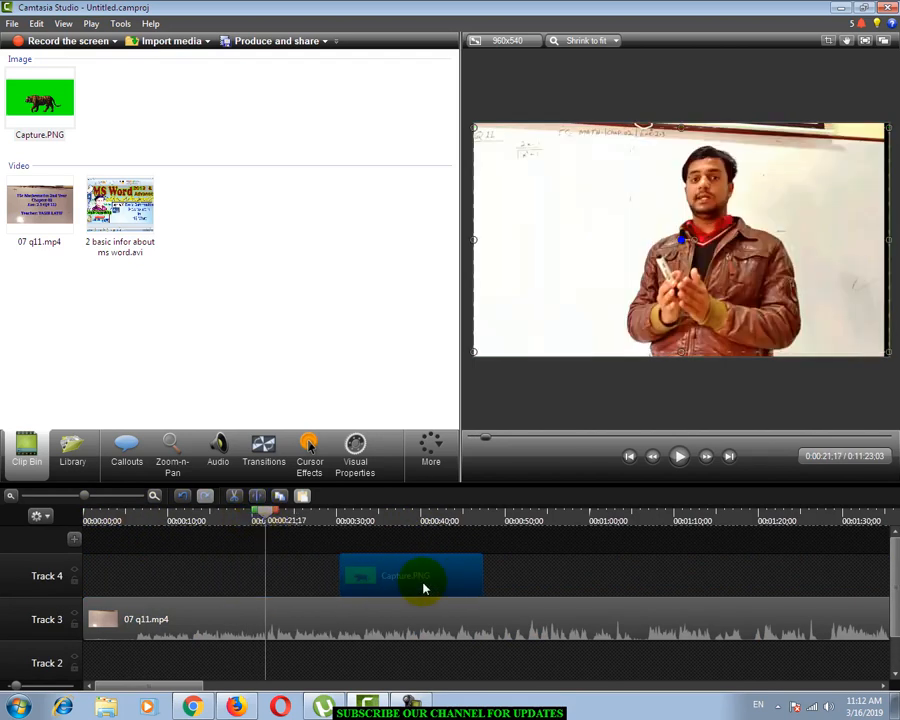
left_click_drag(263, 518, 387, 522)
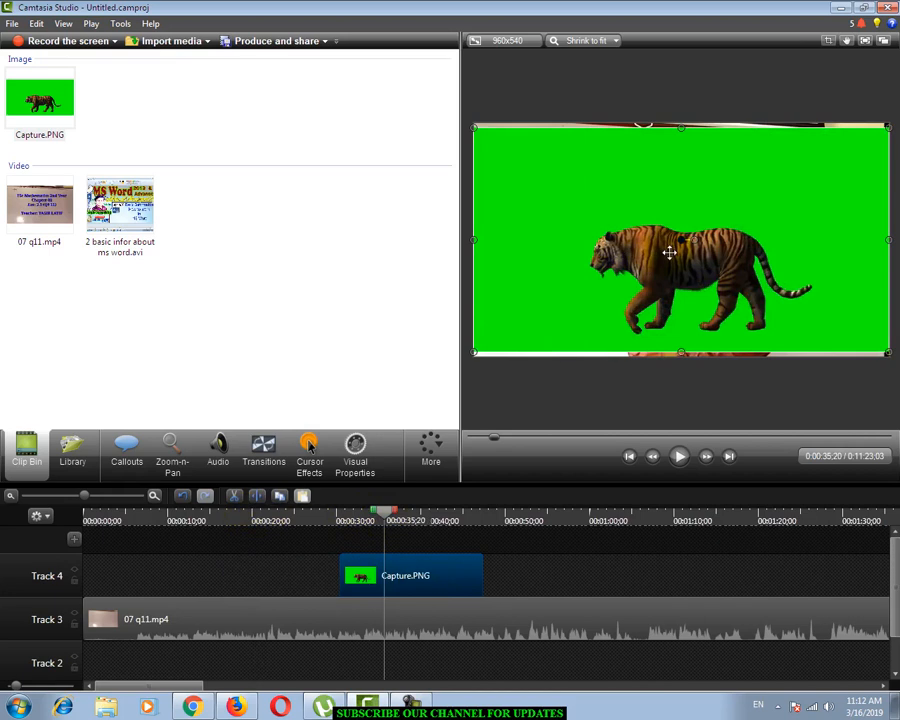
- Stretch the Capture.PNG image vertically to cover the full canvas height and slightly narrow its width
left_click_drag(679, 128, 679, 123)
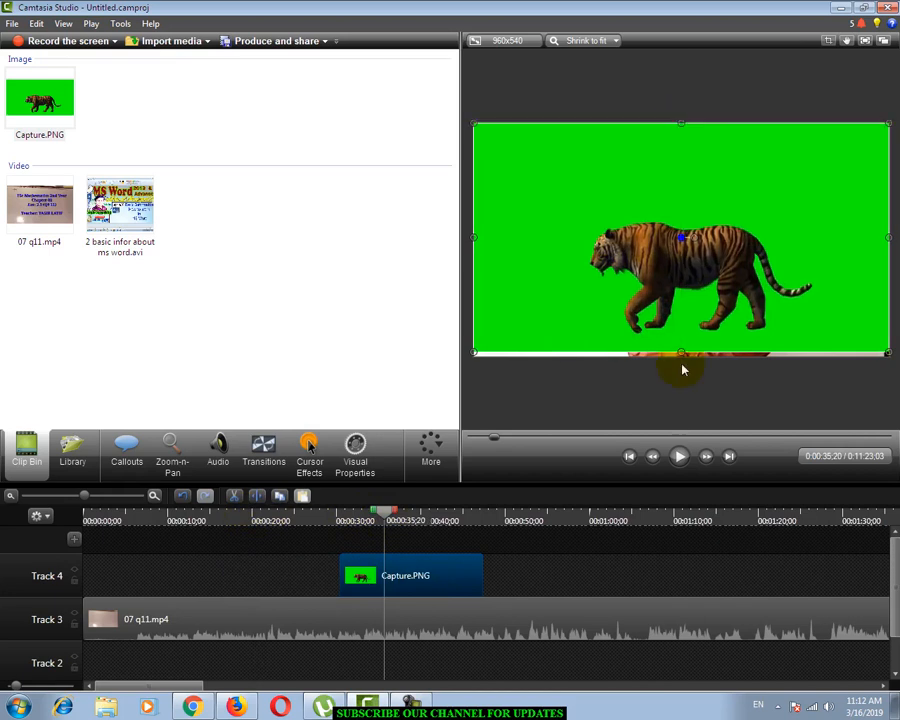
left_click_drag(681, 349, 681, 357)
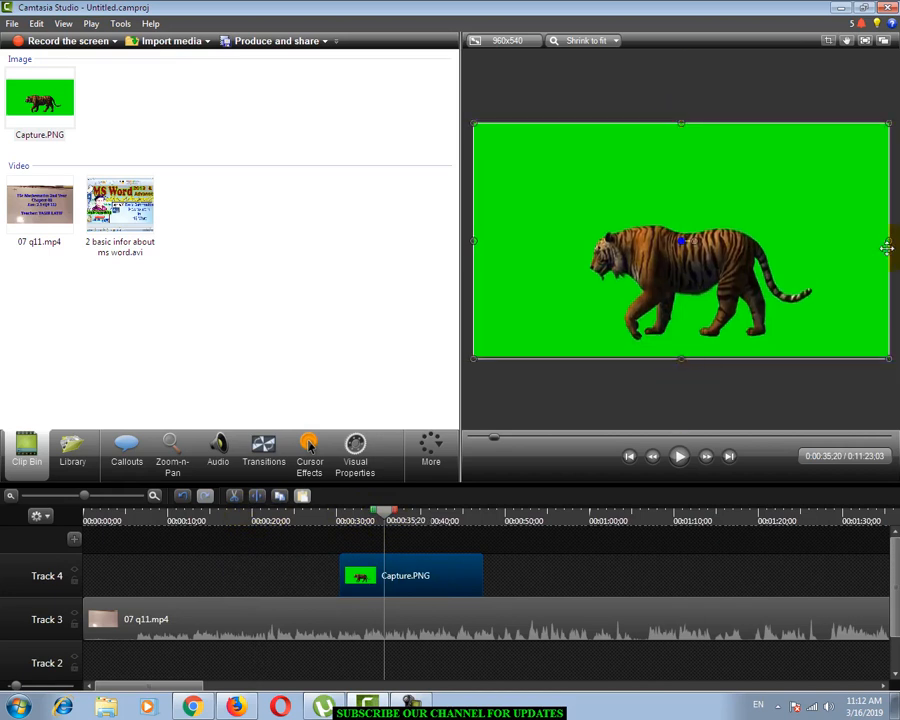
left_click_drag(888, 241, 886, 241)
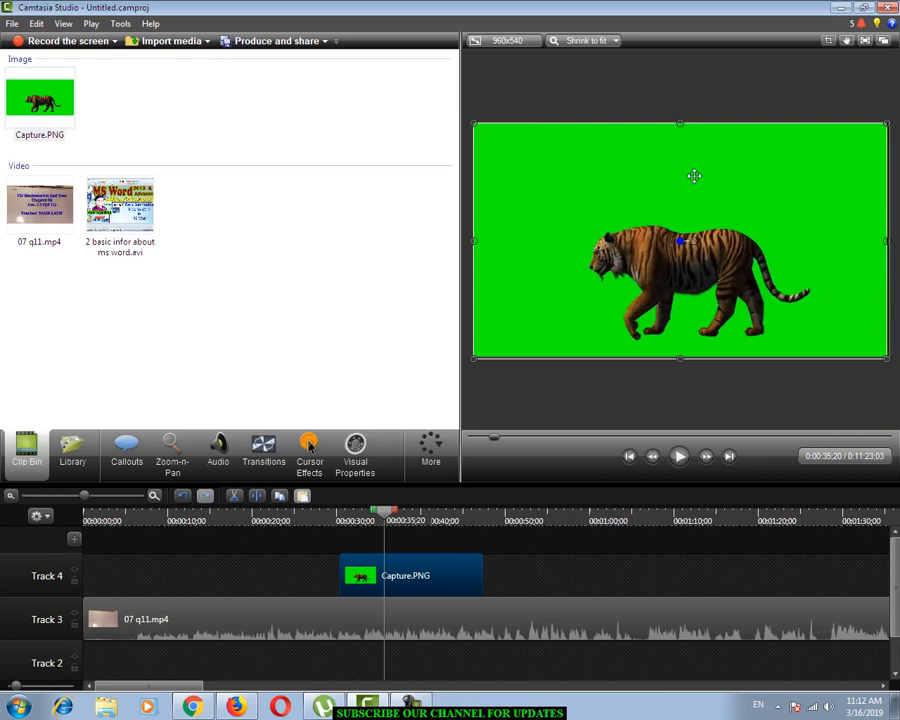
left_click(522, 587)
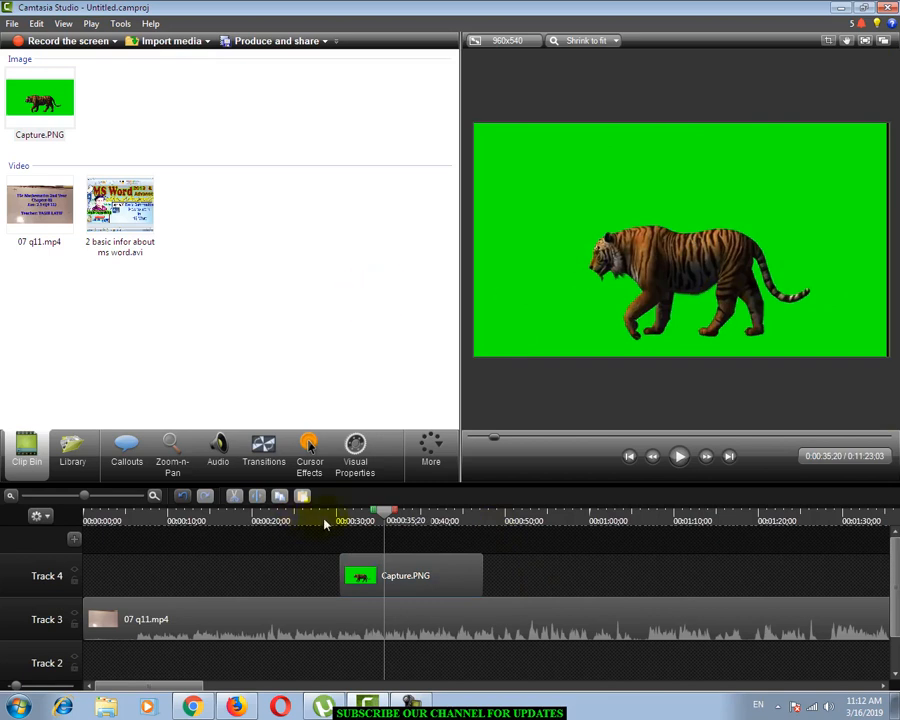
- Turn on Remove a color for Capture.PNG and sample the removal color from the preview over the image's background area
left_click(364, 460)
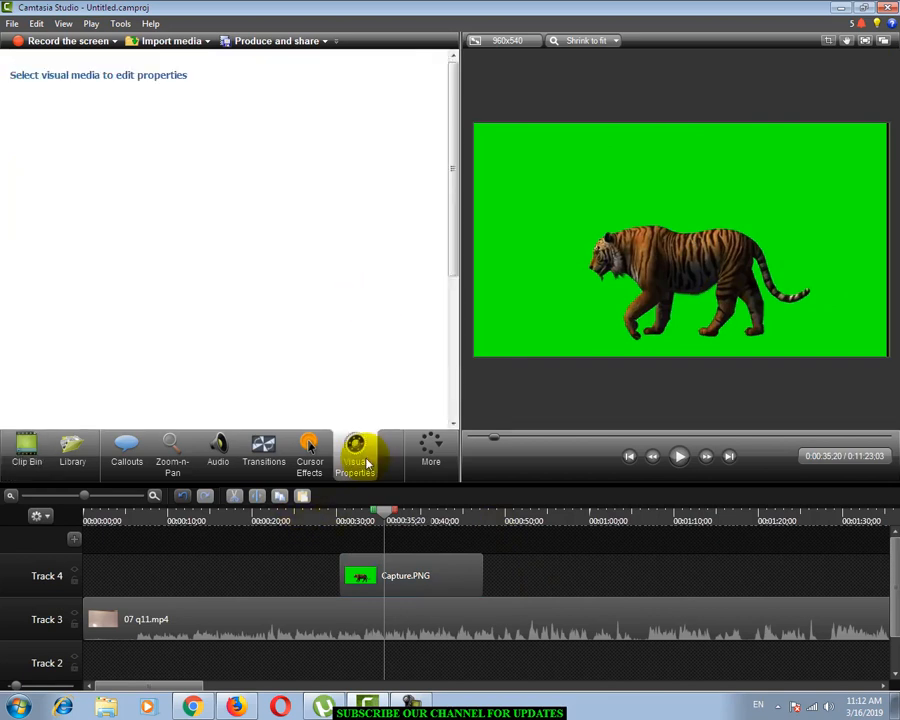
left_click(413, 582)
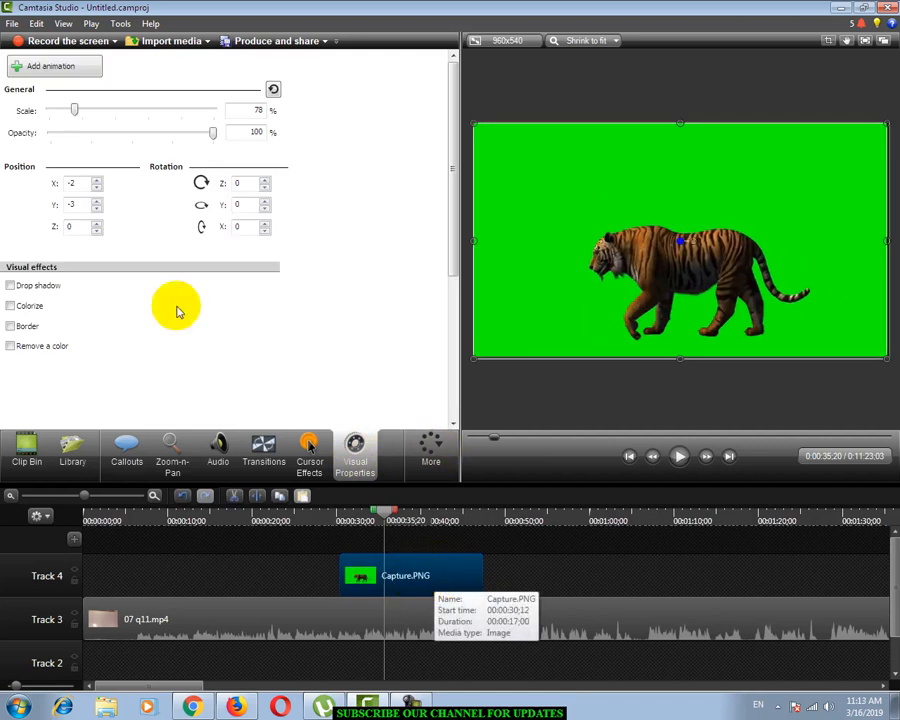
left_click(10, 345)
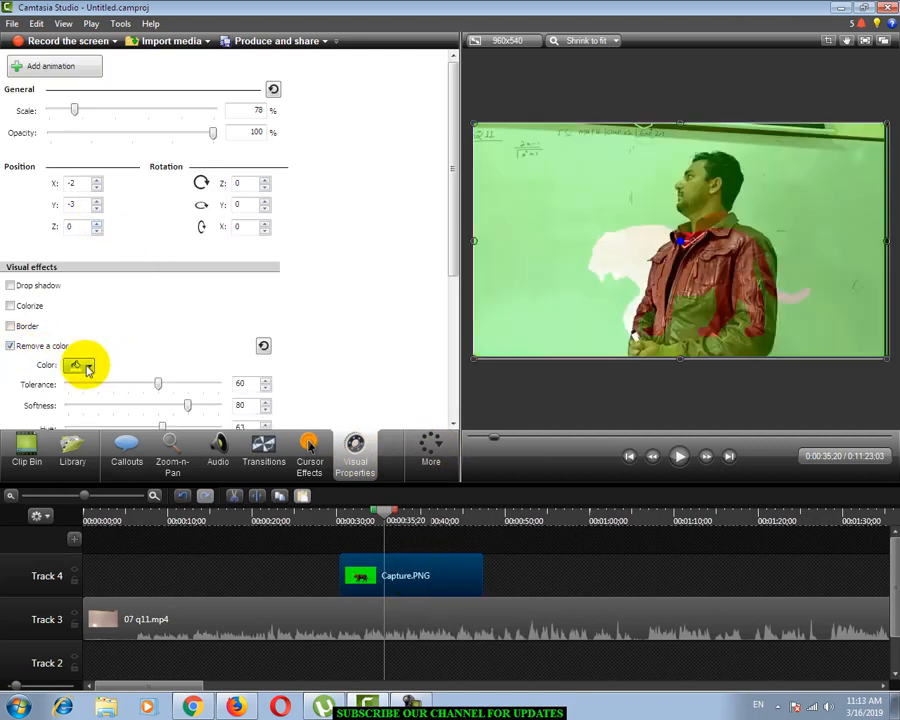
left_click(89, 367)
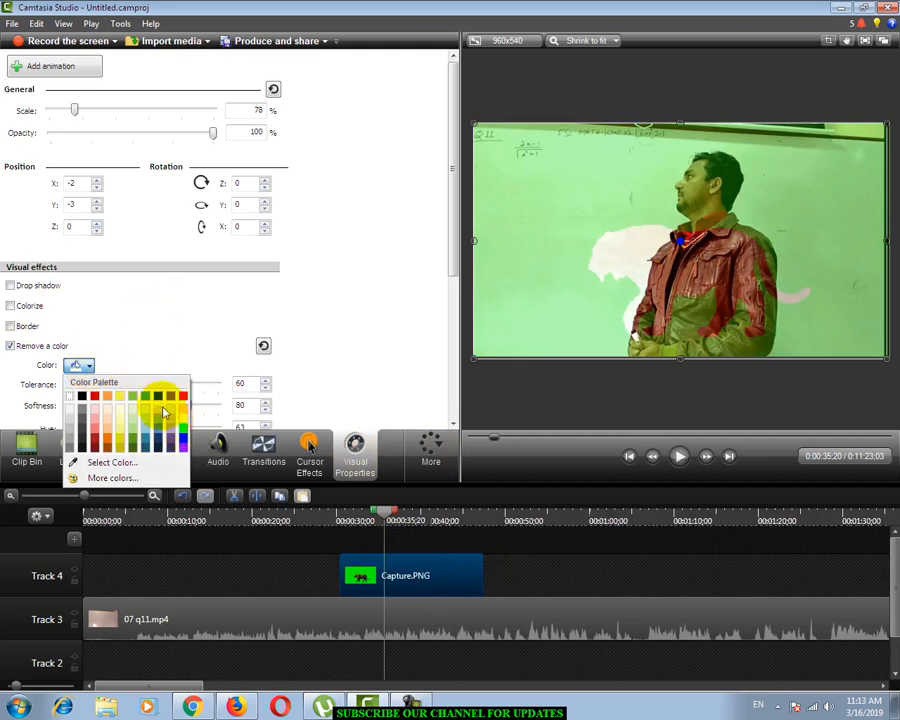
left_click(110, 464)
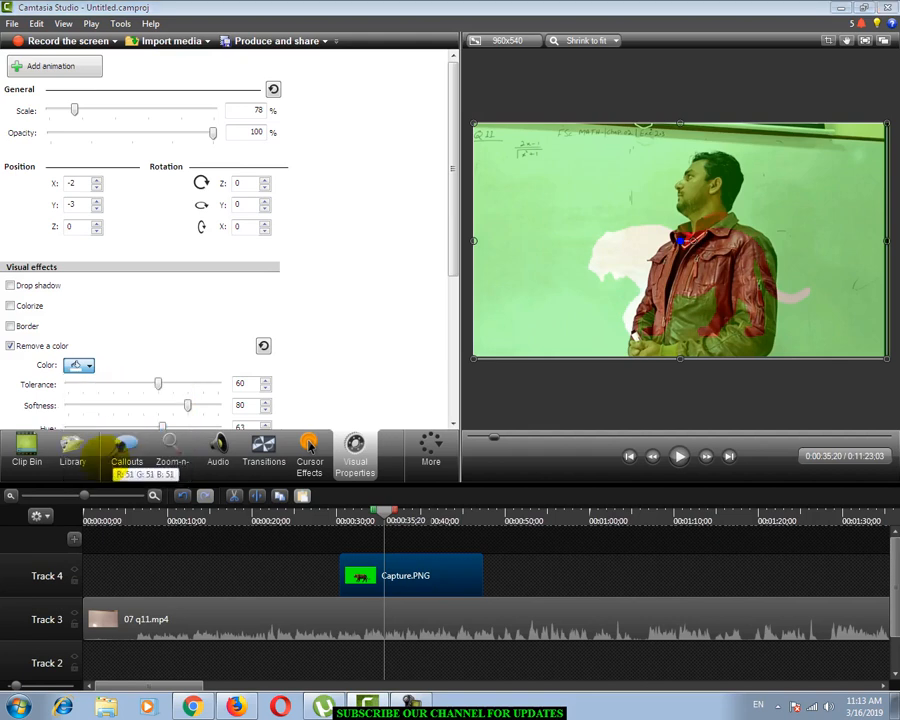
left_click(546, 216)
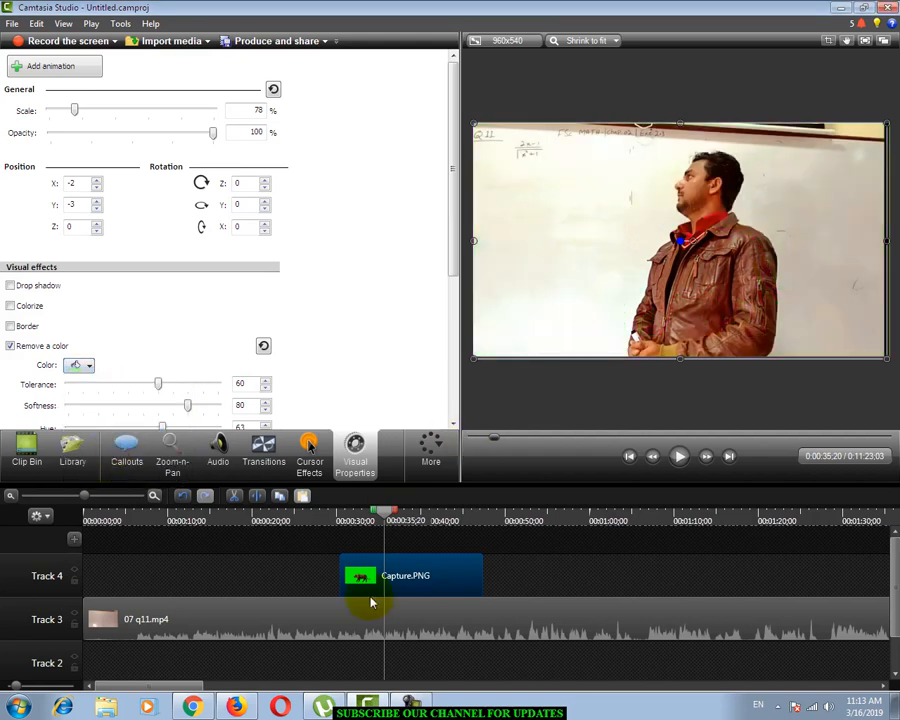
- Set the Remove a color tolerance of Capture.PNG to 0
left_click_drag(384, 514, 403, 515)
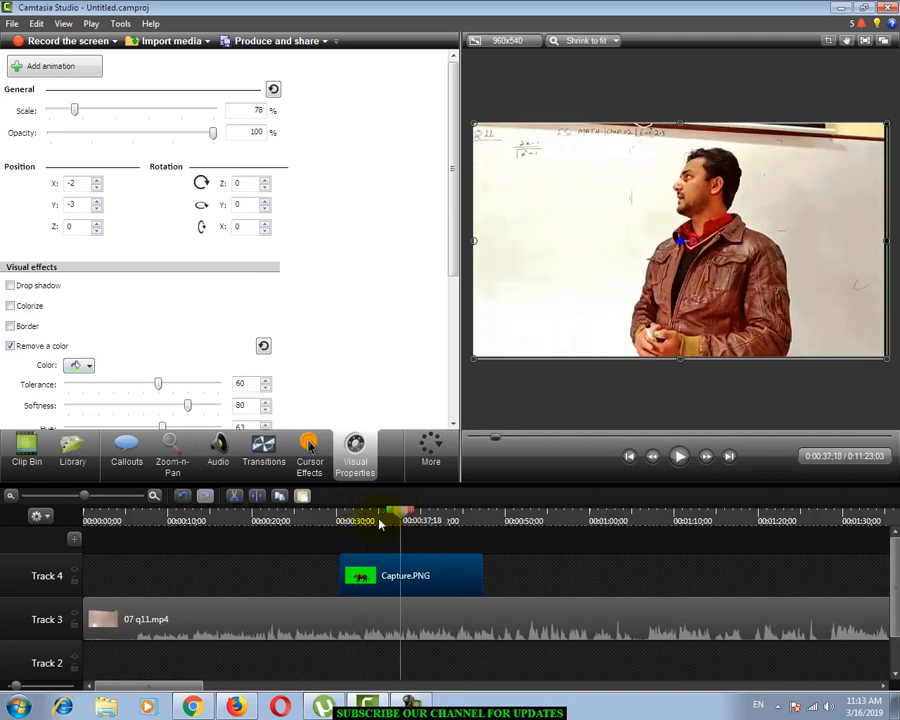
left_click(366, 611)
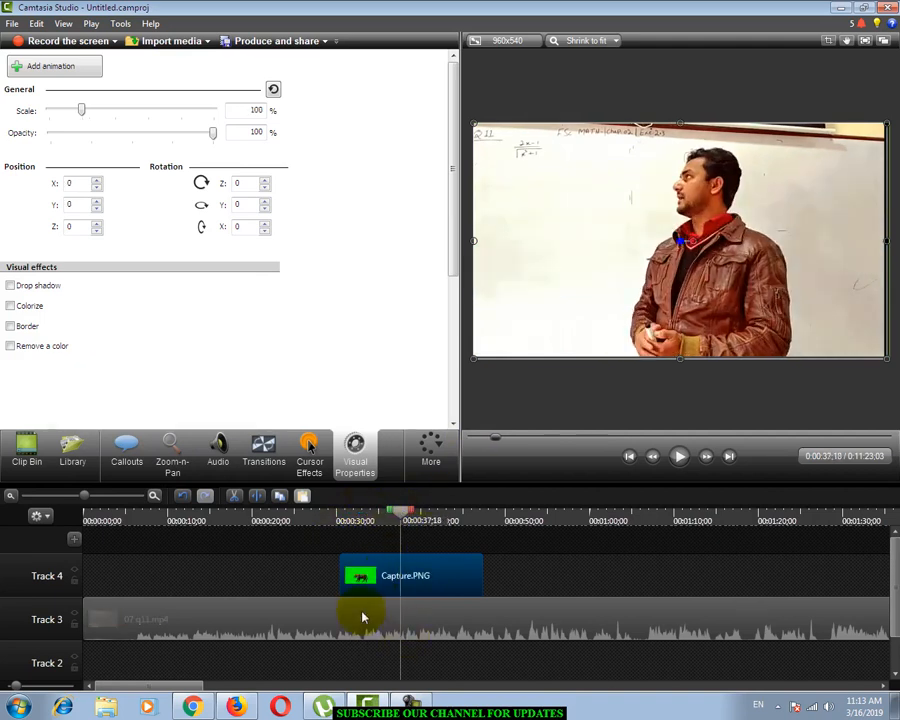
left_click(394, 584)
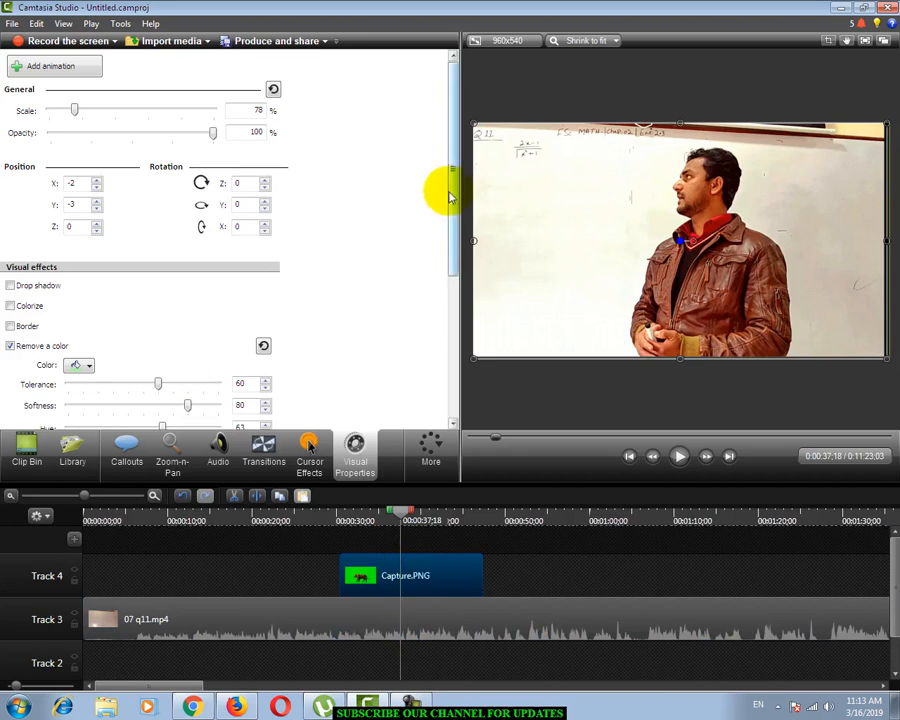
left_click_drag(444, 187, 452, 255)
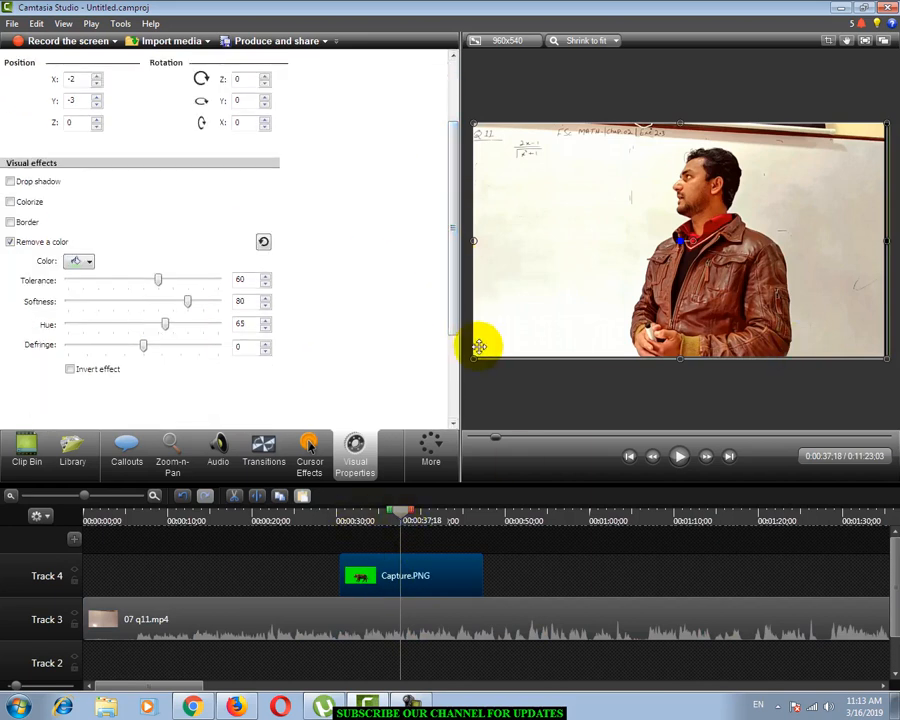
left_click_drag(453, 309, 457, 343)
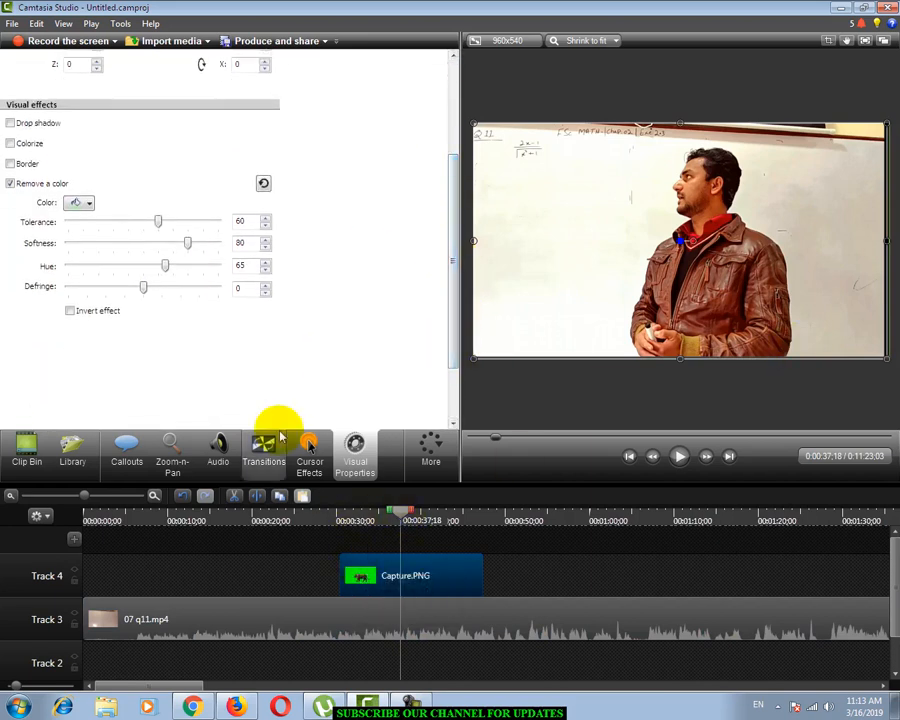
left_click_drag(158, 221, 68, 227)
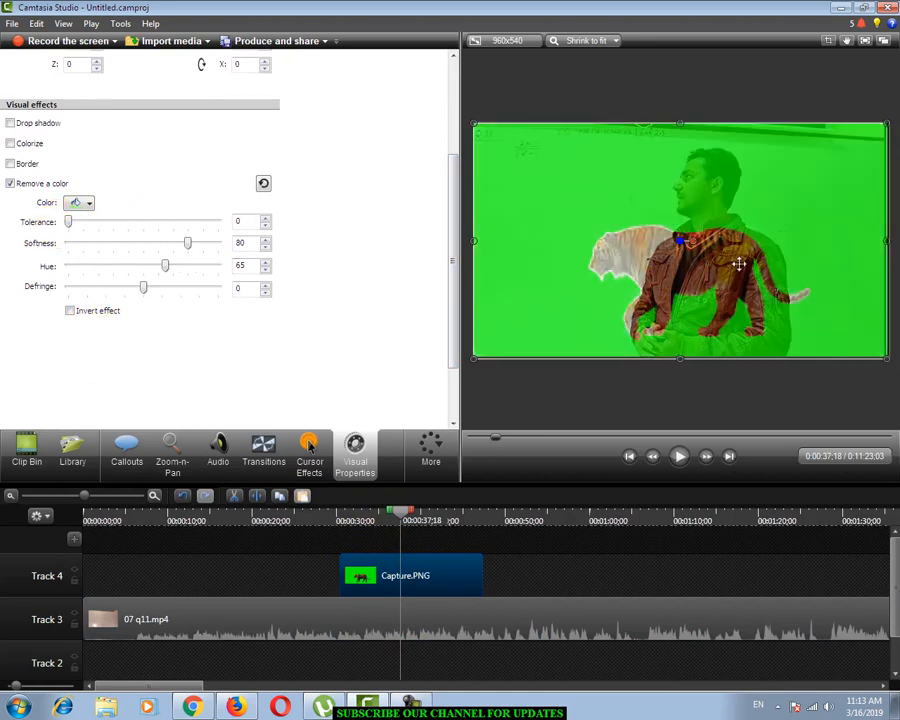
- Play the overlaid image and lecture clip from about 0:00:37 to preview the color removal
left_click(681, 458)
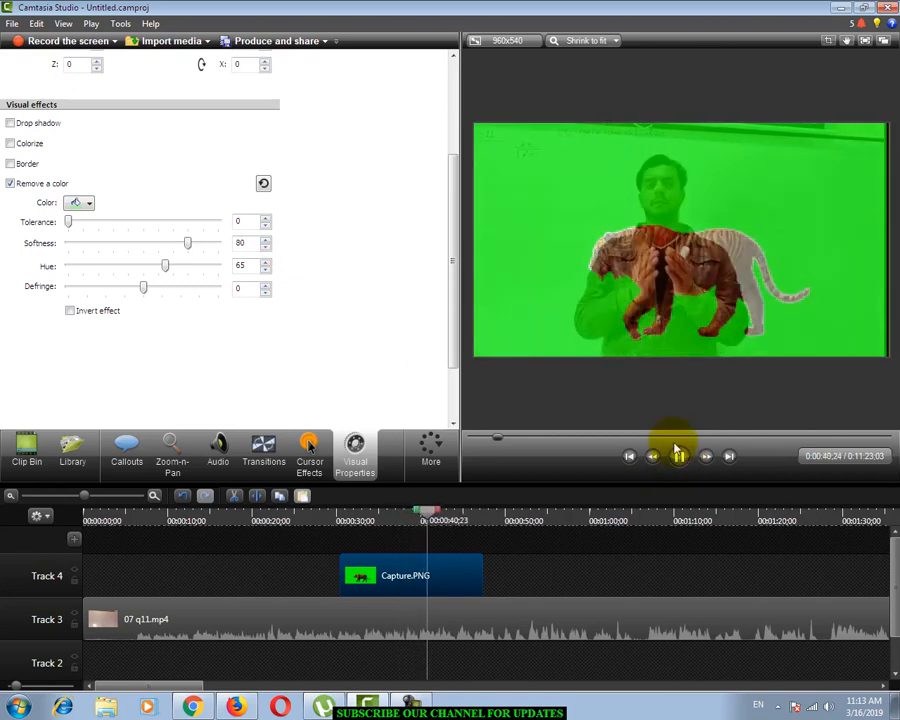
left_click(679, 458)
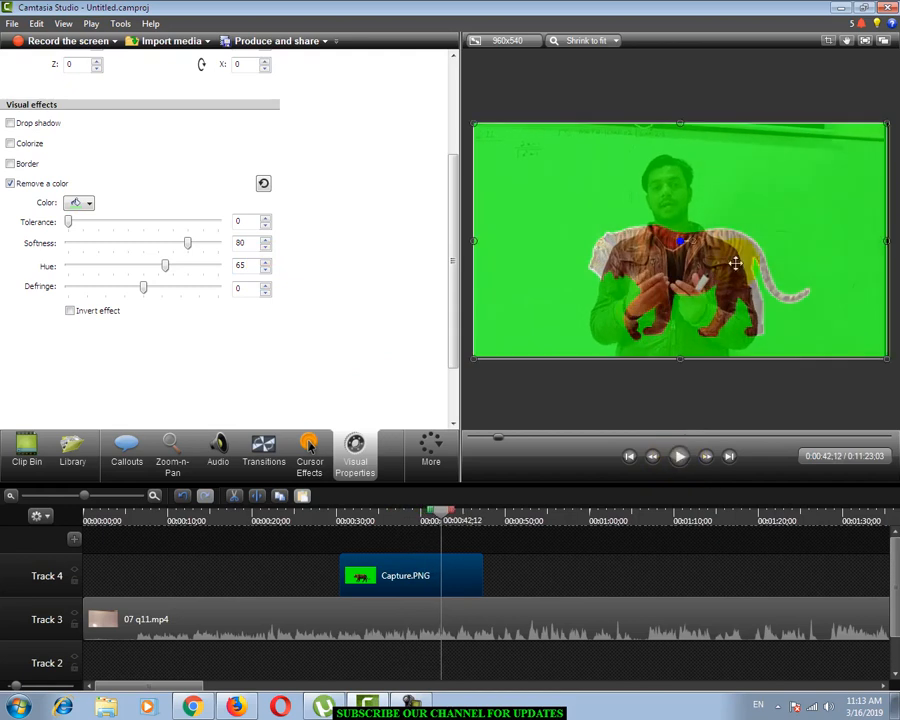
left_click(552, 282)
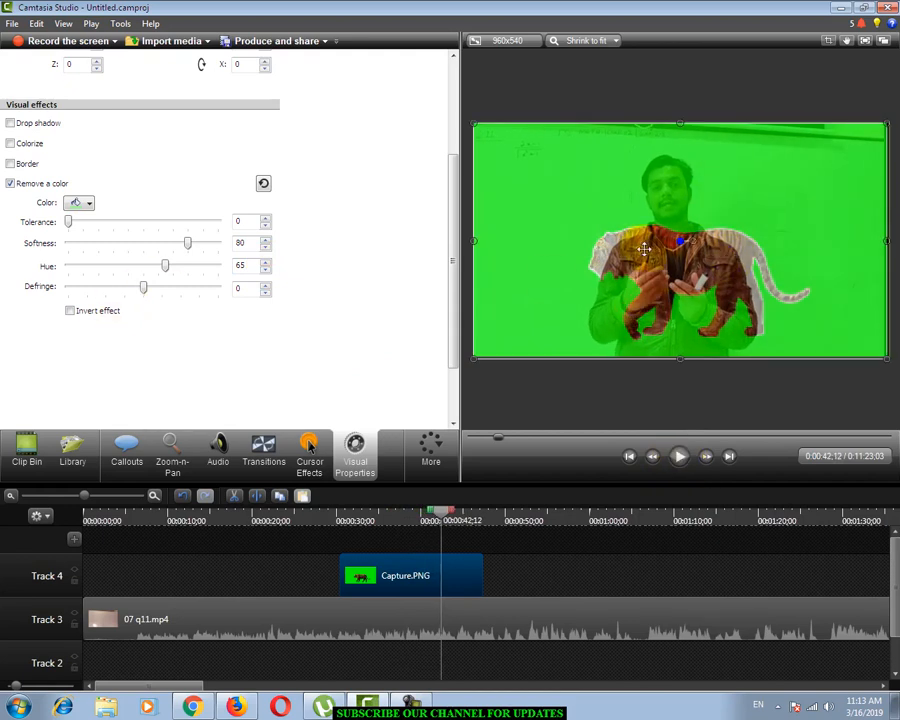
- Move Capture.PNG to Track 2 beneath the lecture clip, starting at about 0:00:12, and preview the frame at 0:00:16;17
left_click(406, 576)
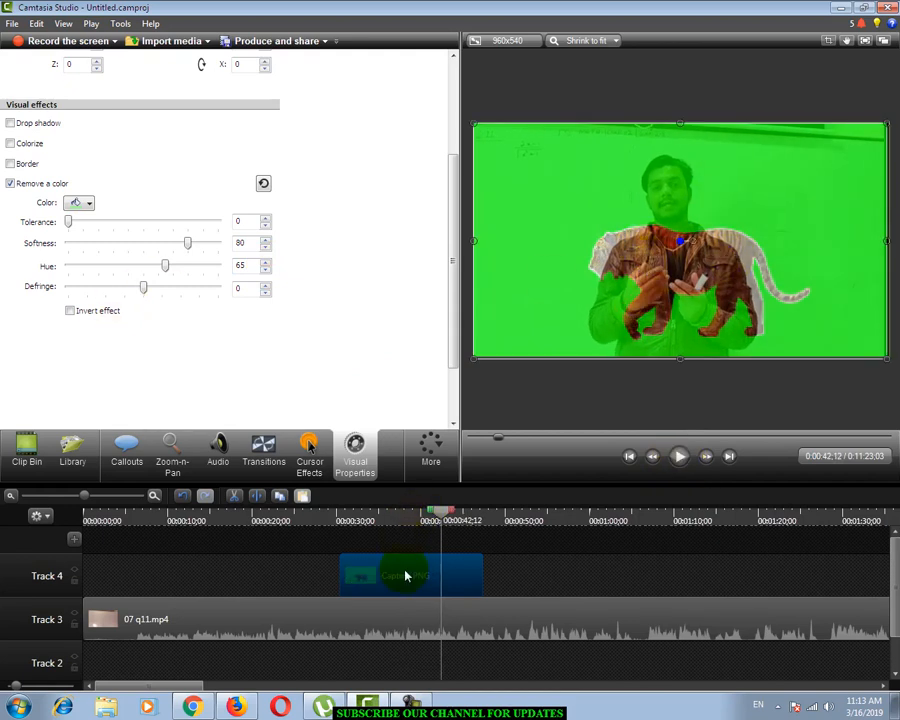
left_click_drag(380, 632, 383, 584)
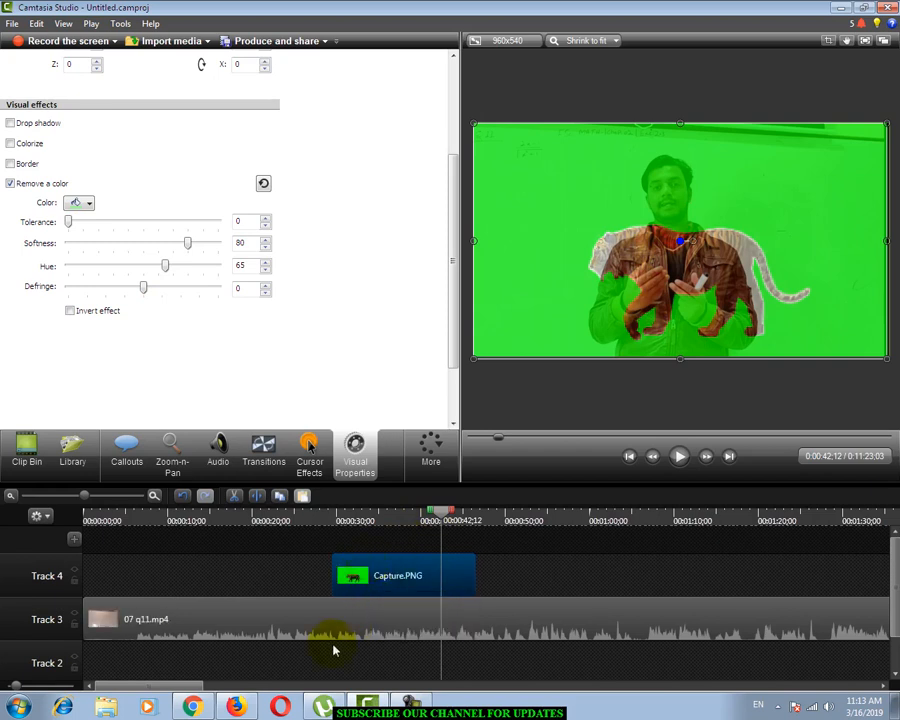
scroll(455, 570, "down", 1)
left_click_drag(428, 544, 236, 634)
left_click_drag(470, 512, 243, 518)
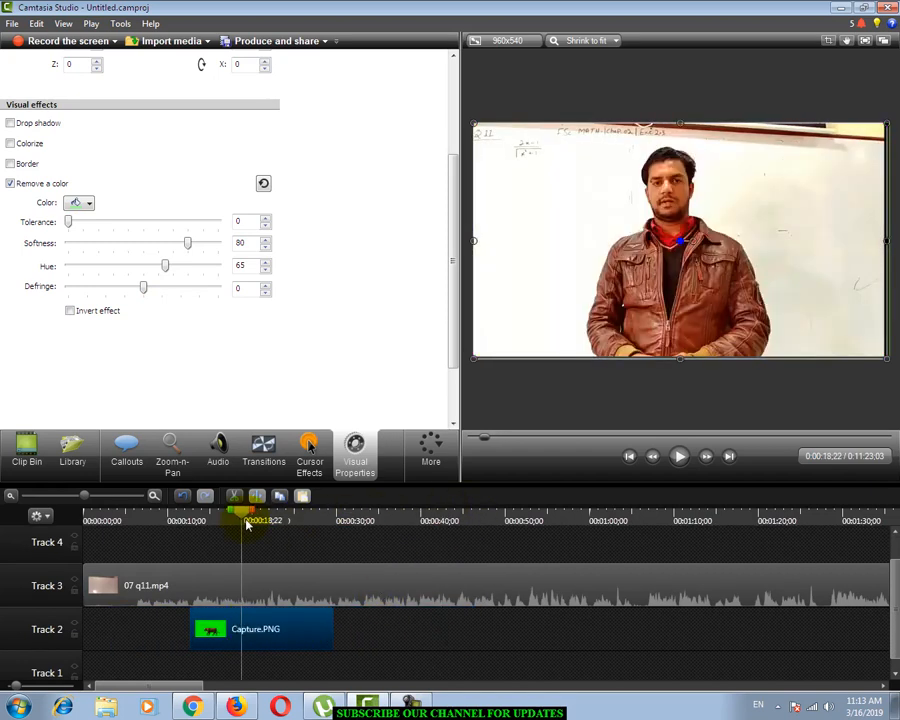
left_click(226, 520)
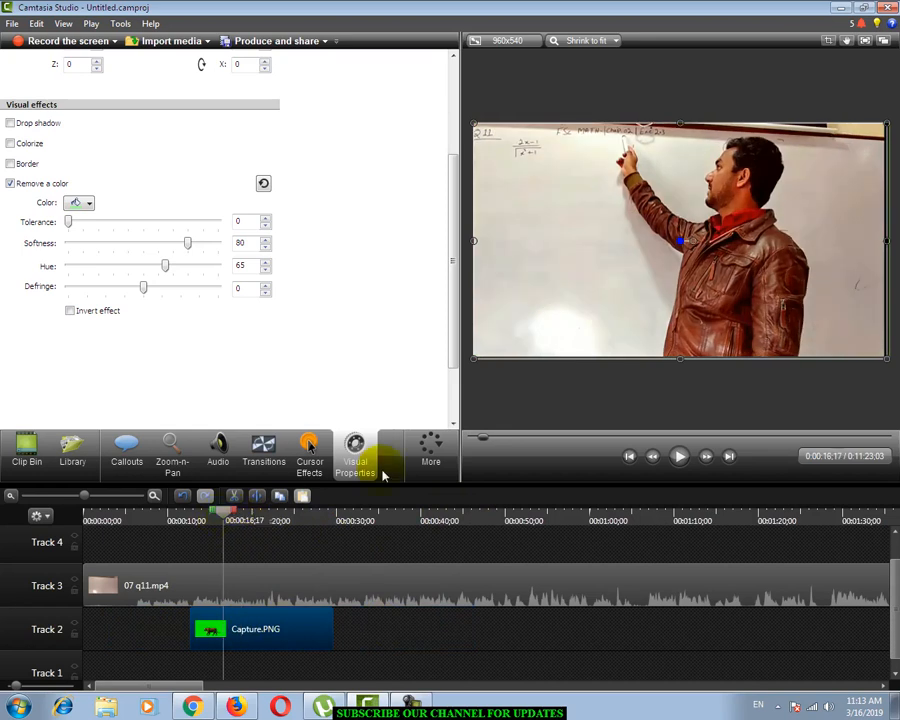
- Turn on Remove a color for the 07 q11.mp4 lecture clip on Track 3
left_click(530, 262)
left_click(287, 626)
left_click(305, 581)
left_click(298, 590)
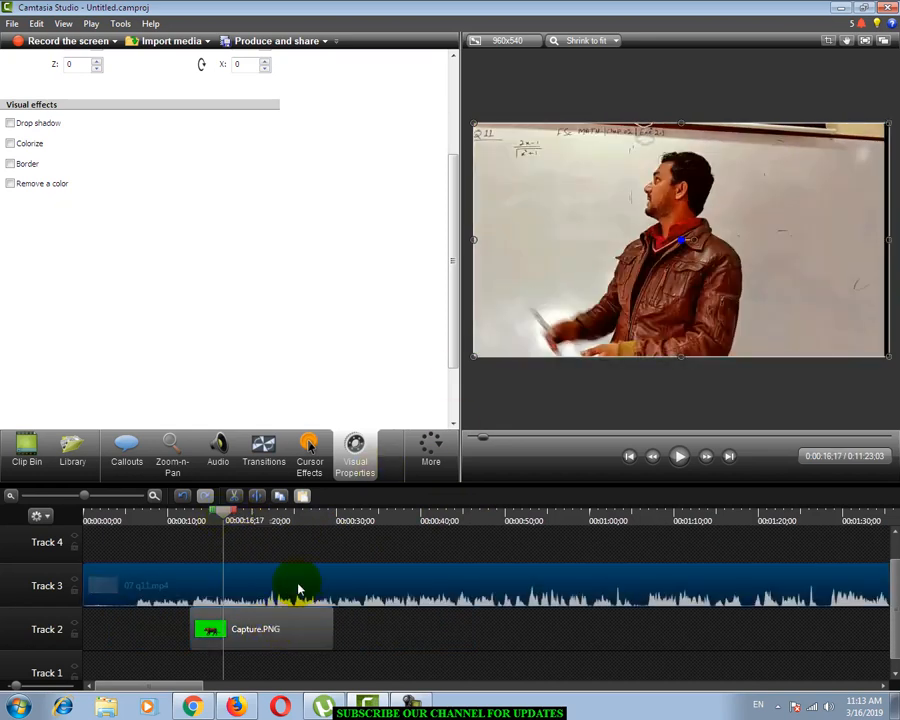
left_click(20, 185)
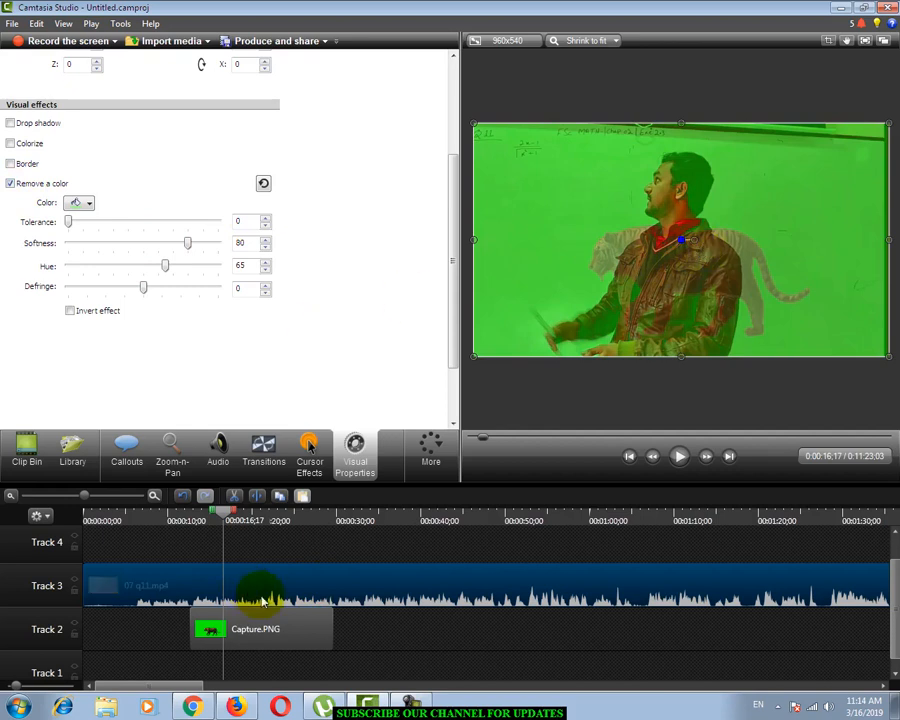
- Delete the 07 q11.mp4 clip from Track 3 and preview Capture.PNG alone at about 0:00:12
left_click(310, 538)
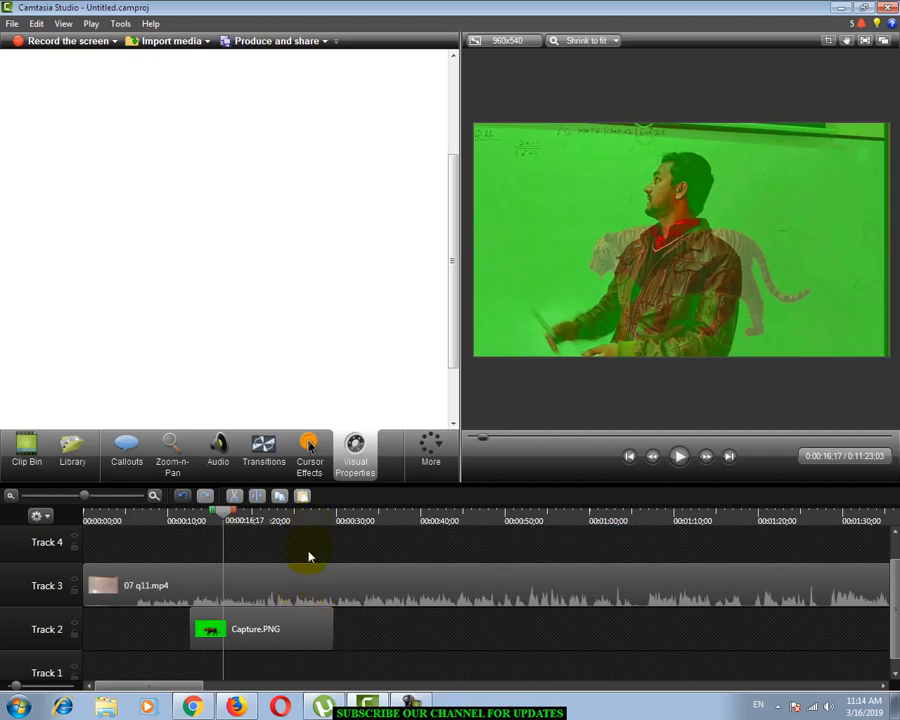
left_click(299, 595)
key("Delete")
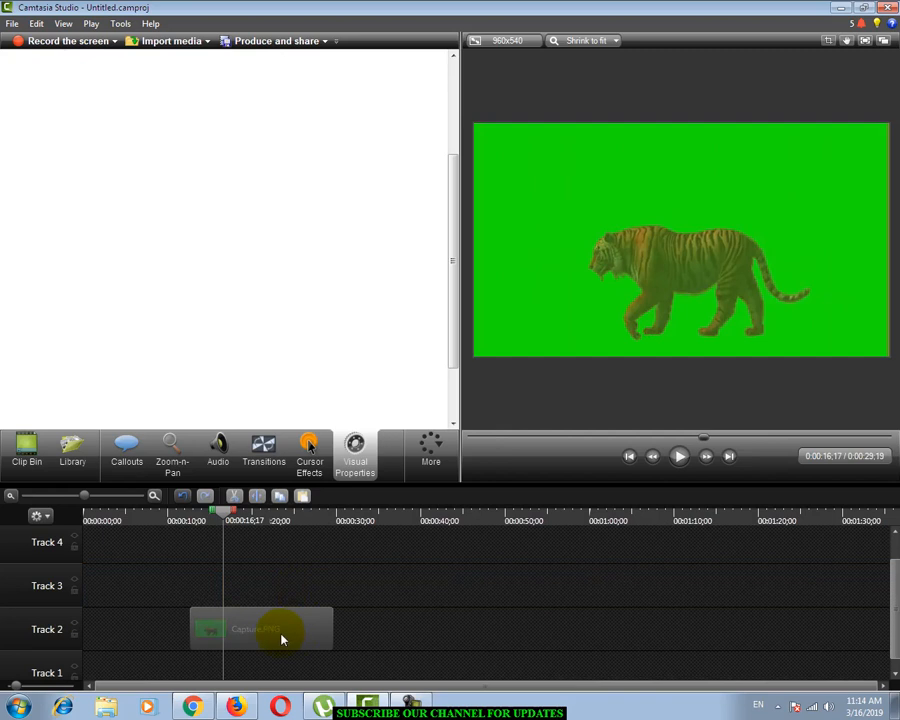
left_click(272, 636)
left_click_drag(213, 508, 185, 521)
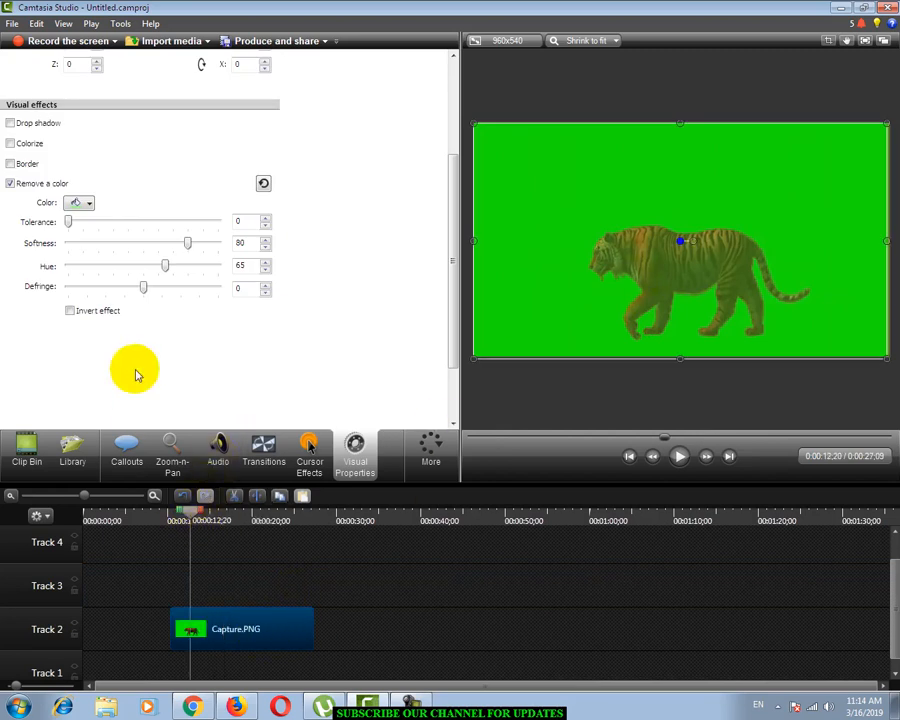
- Toggle Remove a color off and on for Capture.PNG, and resample the removal color from the image's green background
left_click(36, 187)
left_click(36, 187)
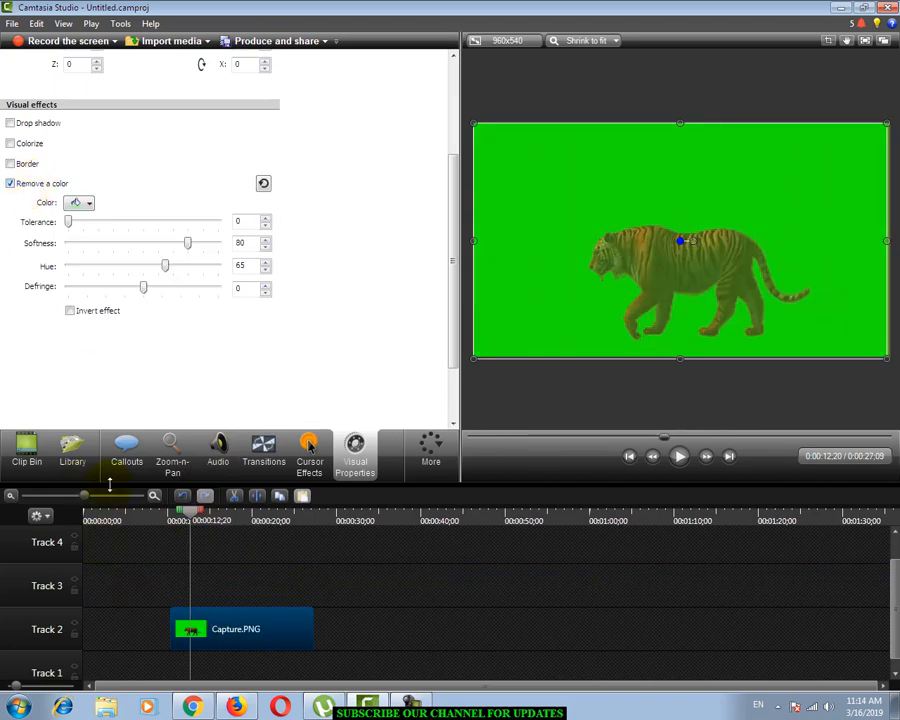
left_click(80, 202)
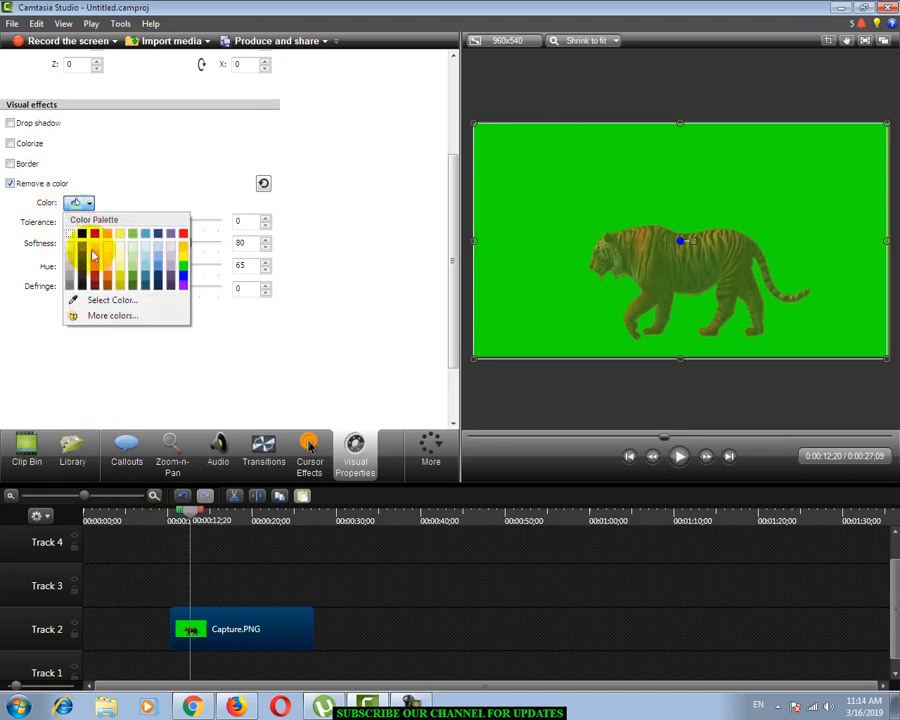
left_click(98, 301)
left_click(586, 167)
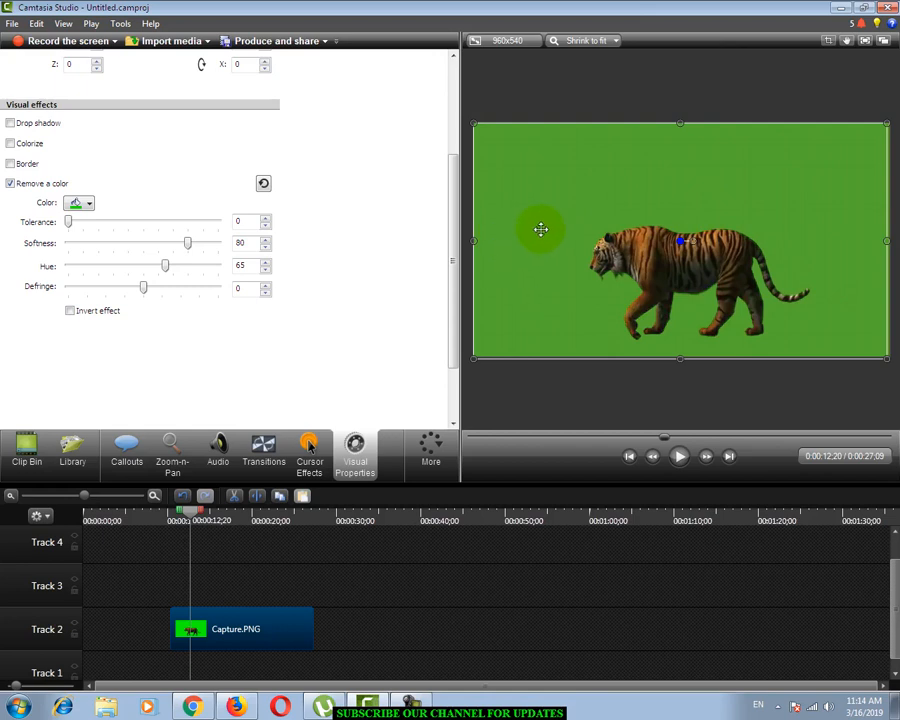
- Import IMG-20171210-WA0076.jpg from the pic folder on THF (E:) and place it on Track 1, spanning the same time as Capture.PNG above
left_click(26, 450)
right_click(212, 237)
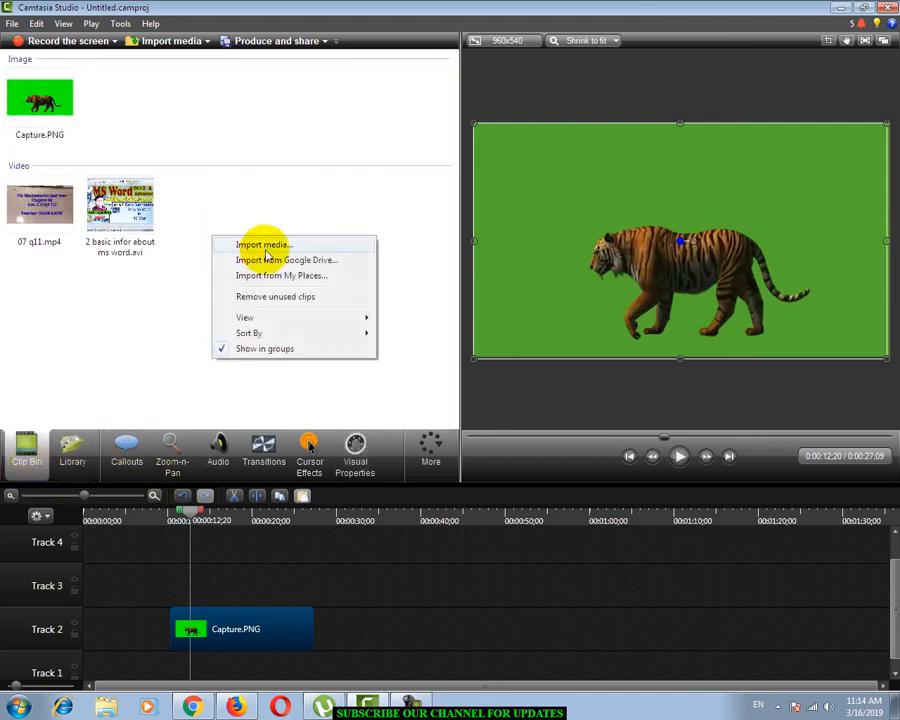
left_click(266, 250)
double_click(403, 345)
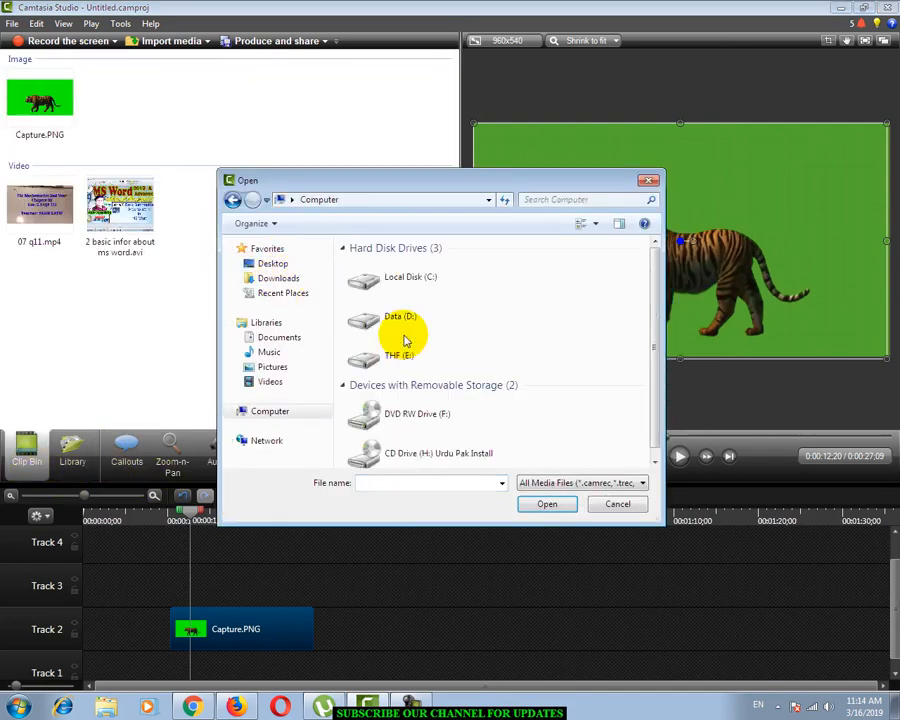
double_click(402, 350)
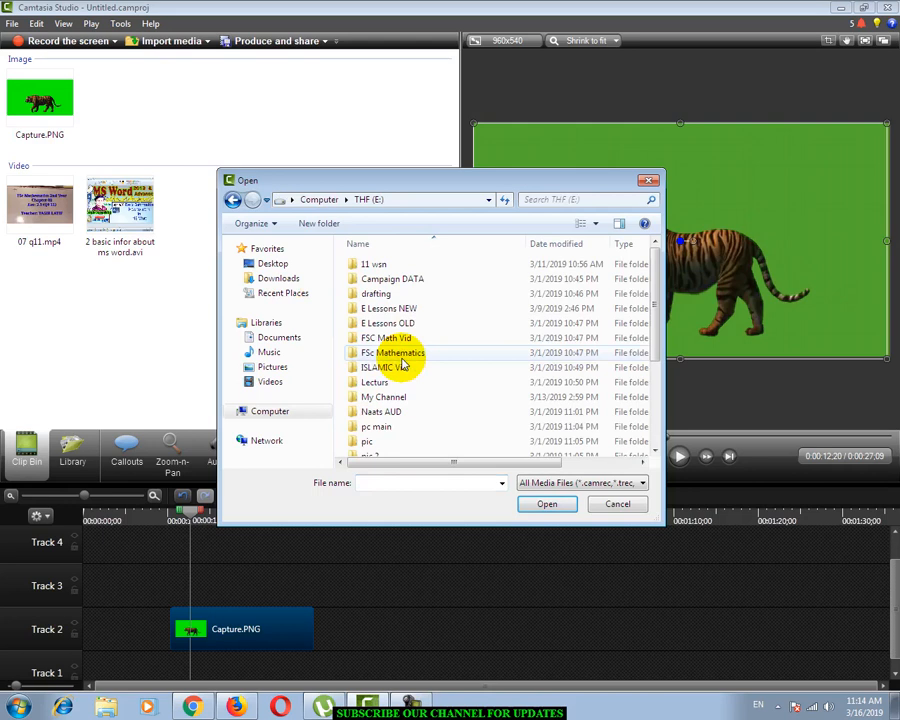
double_click(378, 441)
left_click(454, 295)
left_click(456, 400)
scroll(455, 408, "down", 3)
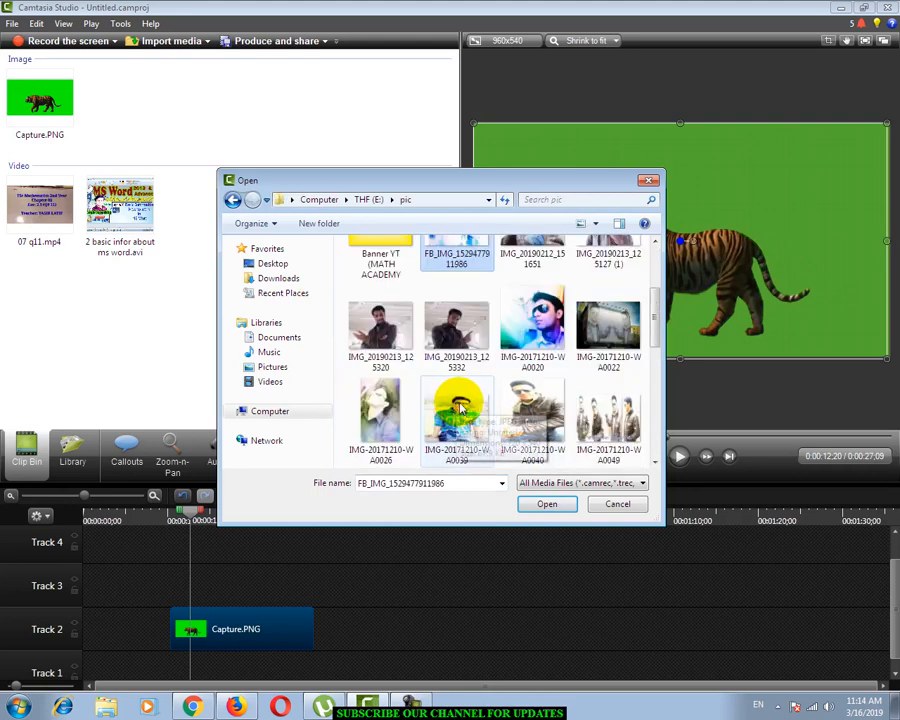
scroll(535, 410, "down", 3)
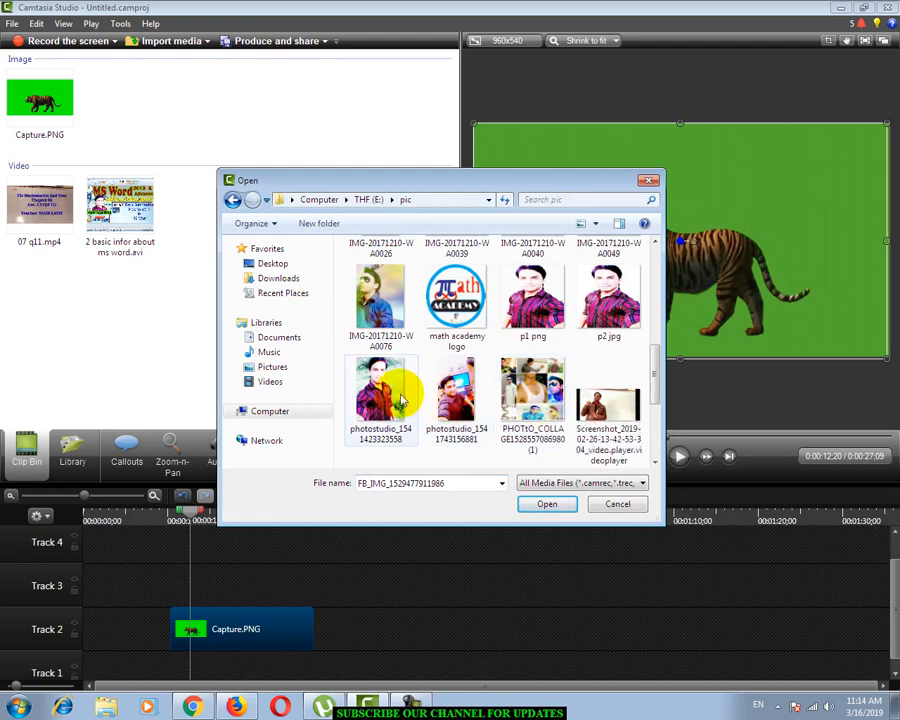
double_click(383, 298)
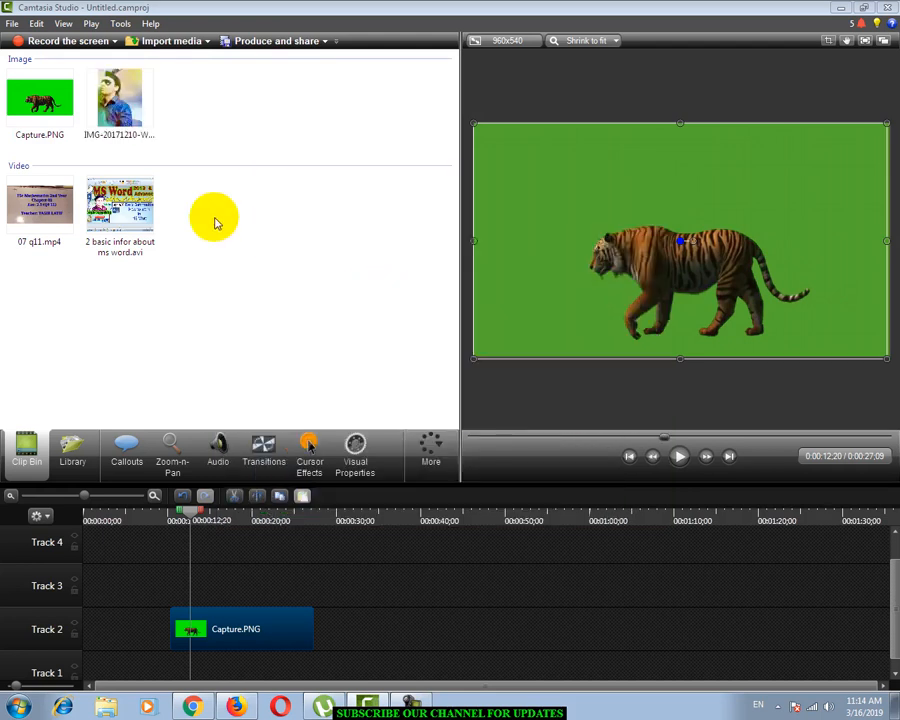
left_click_drag(218, 660, 310, 658)
- Reposition the tiger image over the portrait in the preview, and delete Capture.PNG from Track 2
left_click_drag(681, 263, 662, 258)
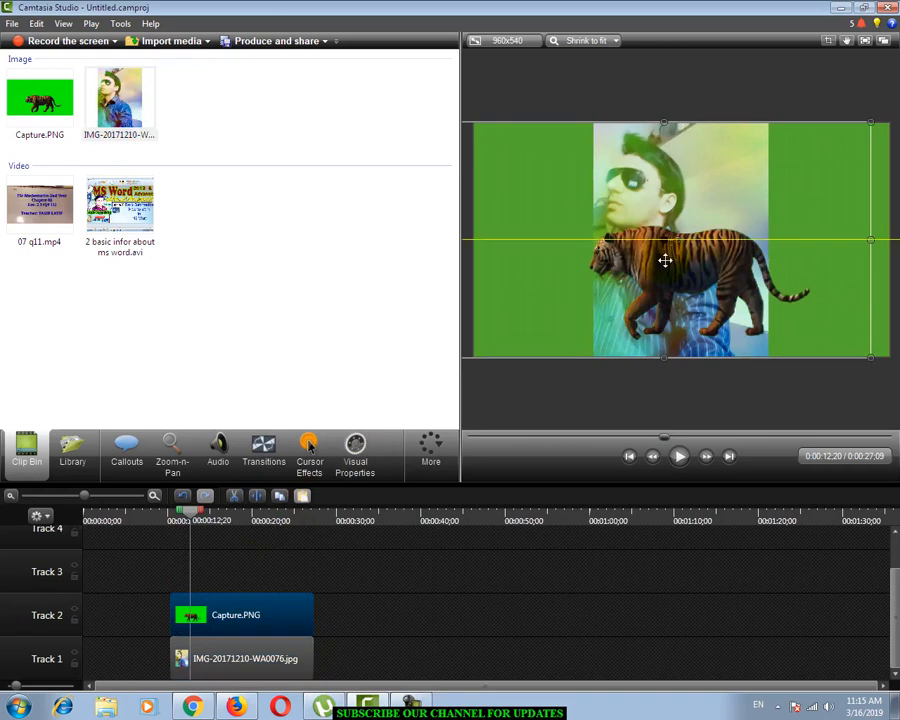
left_click_drag(645, 197, 600, 210)
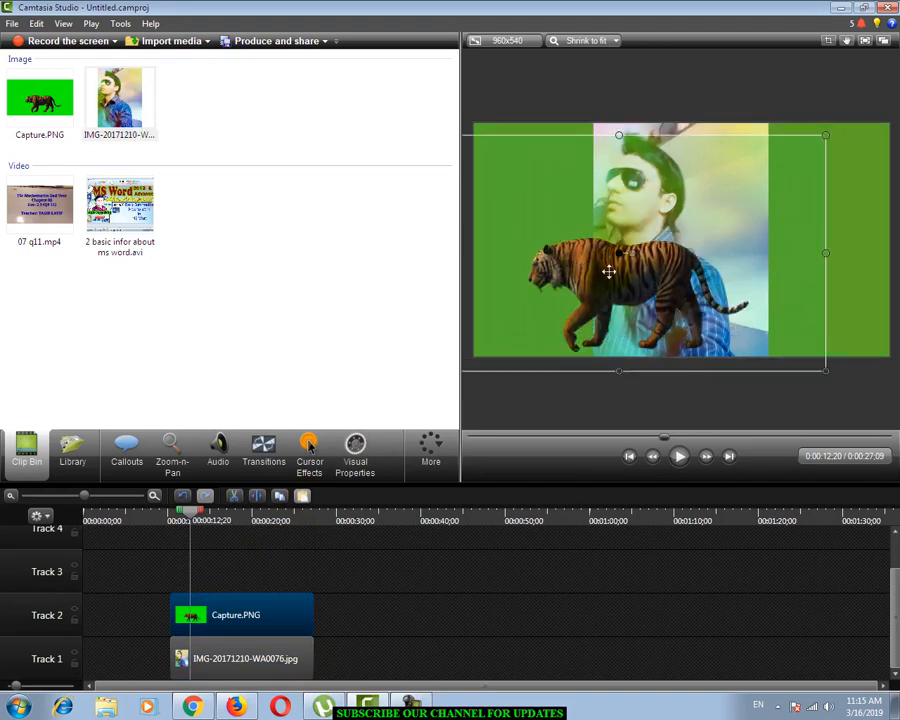
left_click_drag(643, 263, 643, 262)
key("Delete")
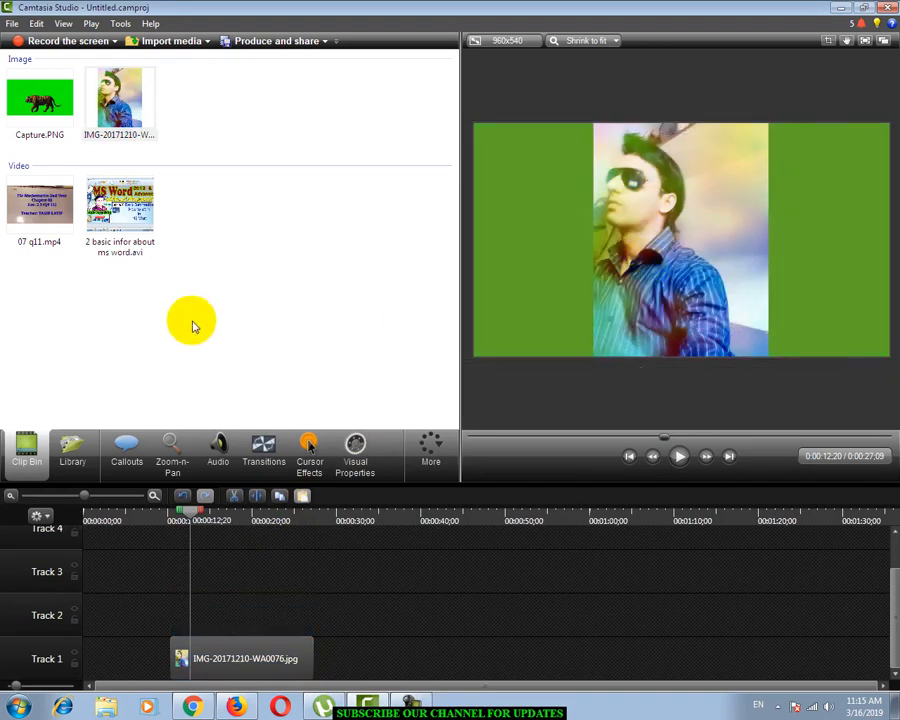
- Add Capture.PNG to Track 2 directly above the portrait clip with matching length, and stretch it vertically to fill the canvas
left_click(40, 100)
left_click_drag(208, 625, 310, 608)
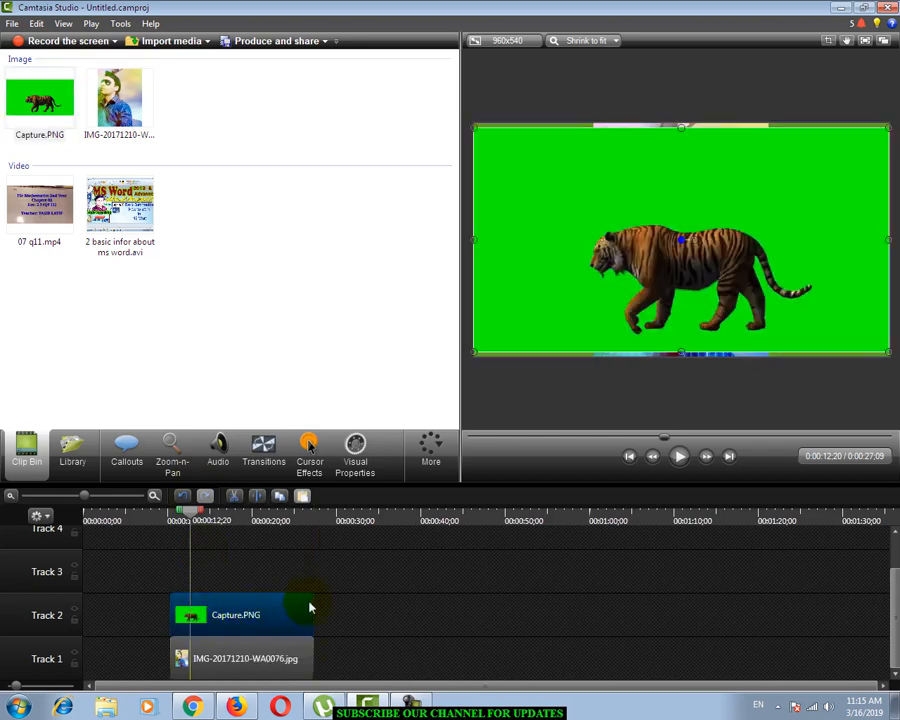
left_click(311, 286)
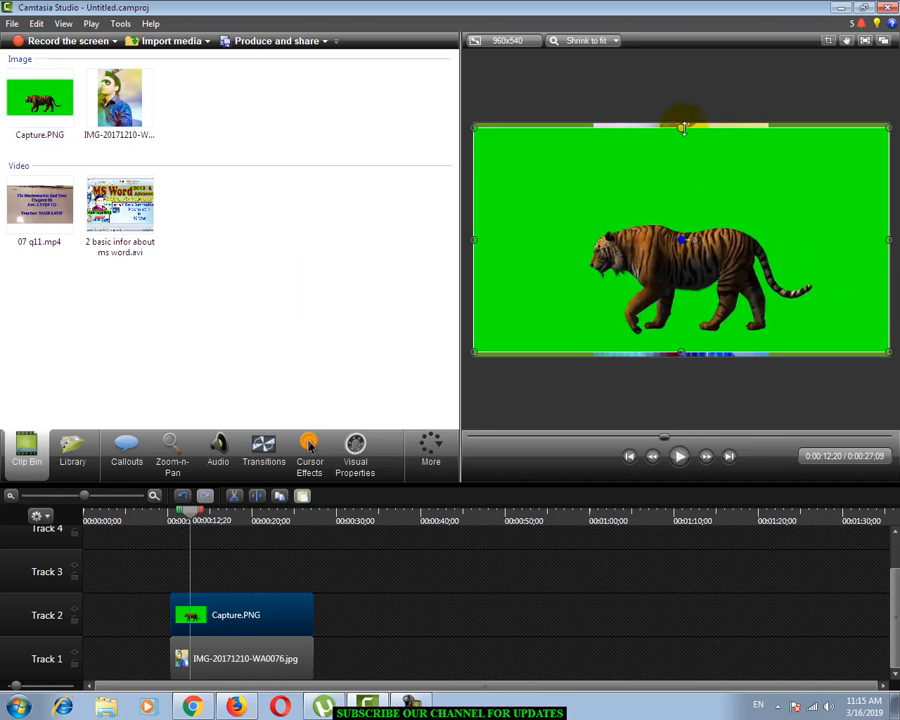
left_click_drag(681, 127, 681, 123)
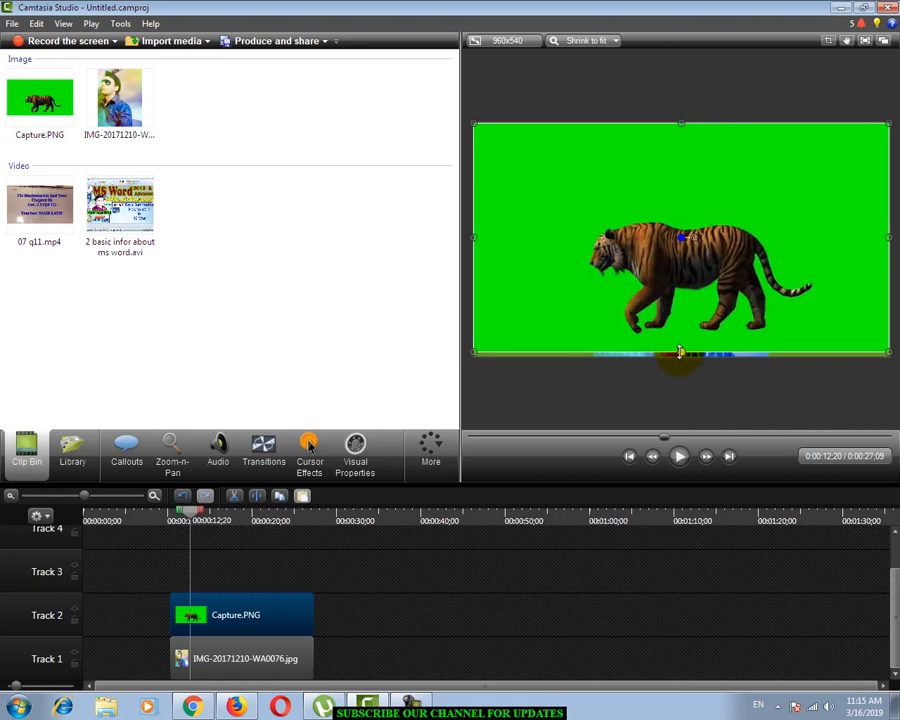
left_click_drag(680, 352, 680, 358)
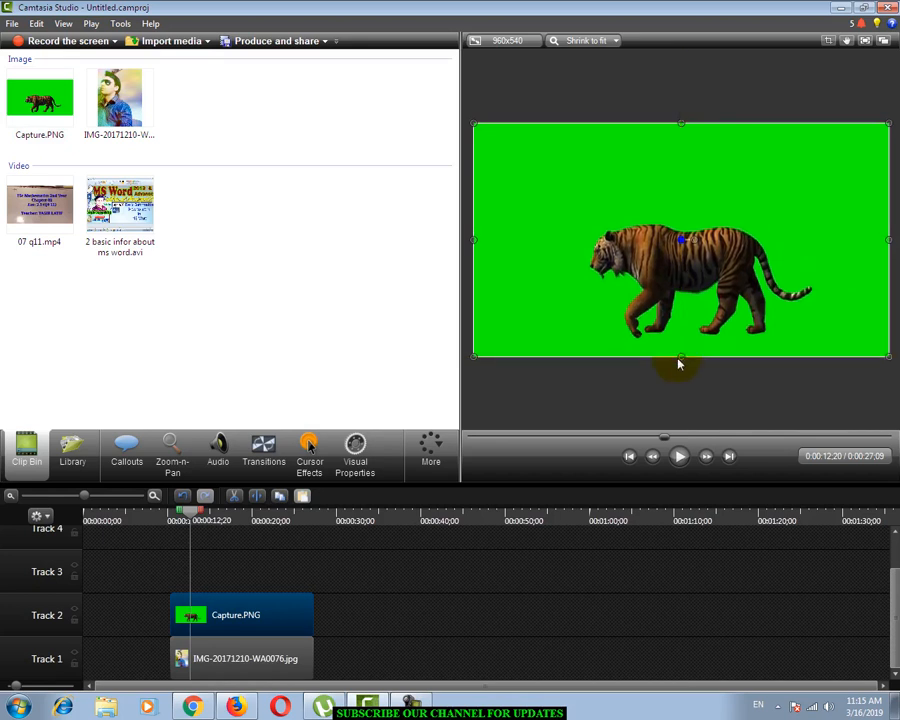
- Turn on Remove a color for Capture.PNG on Track 2 to remove its green background
left_click(355, 448)
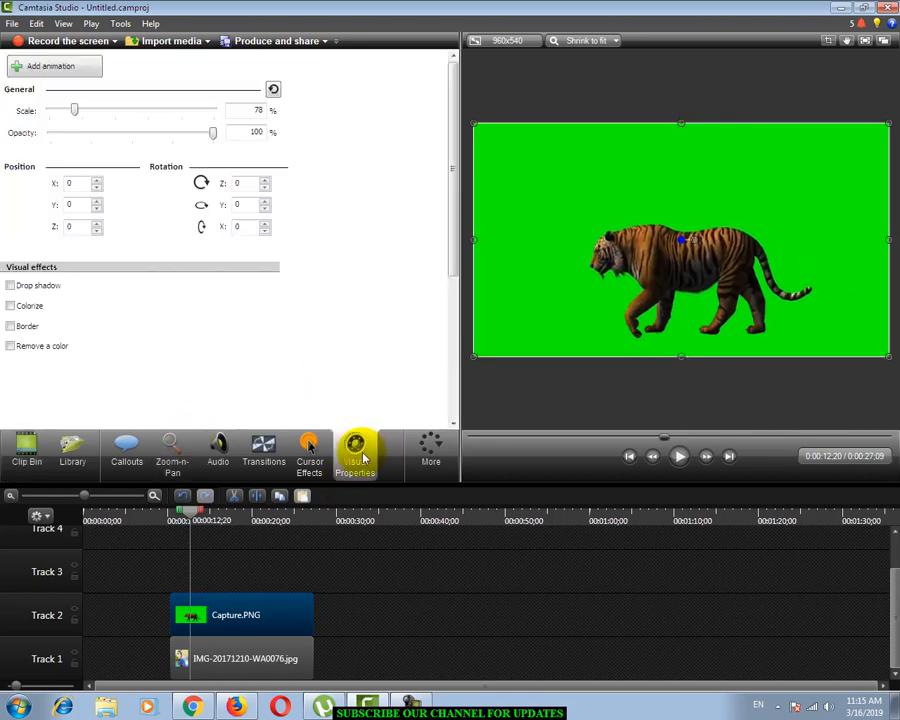
left_click(52, 346)
left_click(73, 366)
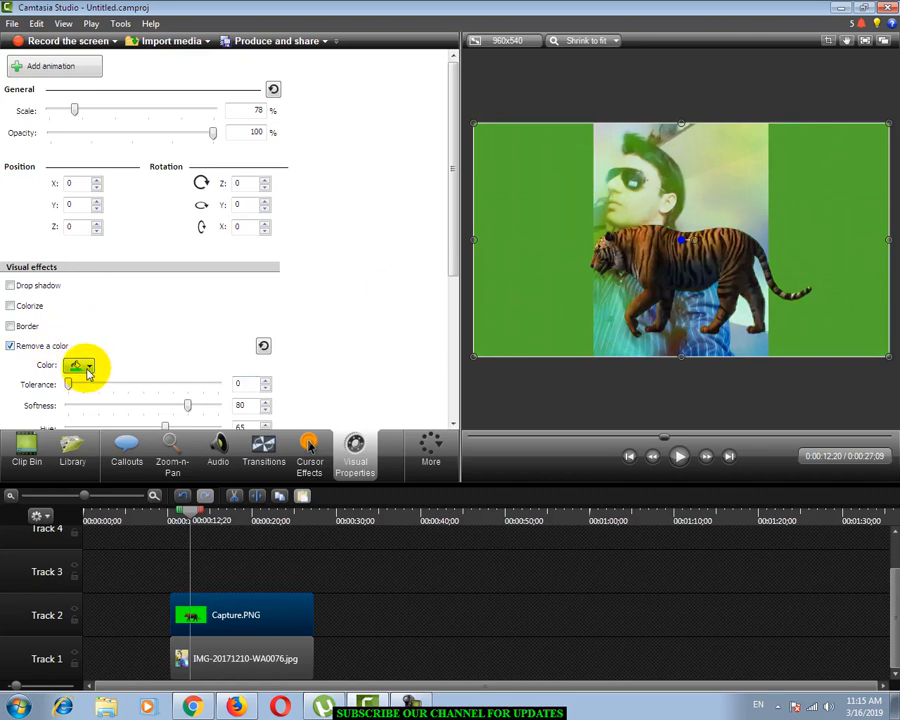
left_click(747, 306)
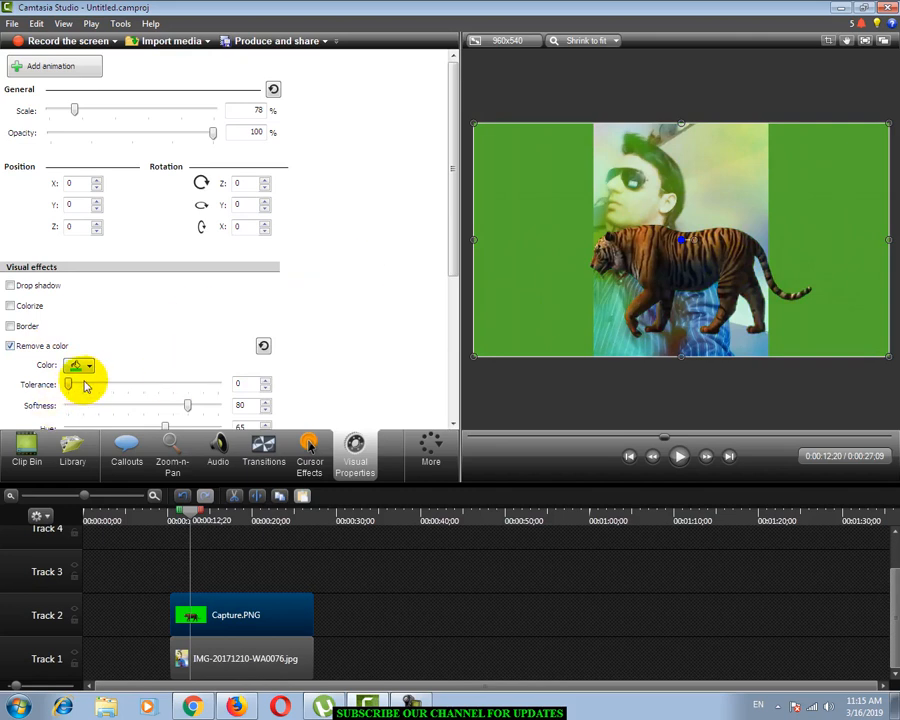
- Set Capture.PNG's color removal to tolerance 0, softness 43, hue 92 and defringe -56
mouse_move(69, 388)
left_mouse_down()
mouse_move(163, 386)
mouse_move(53, 392)
left_mouse_up()
left_click_drag(185, 406, 133, 405)
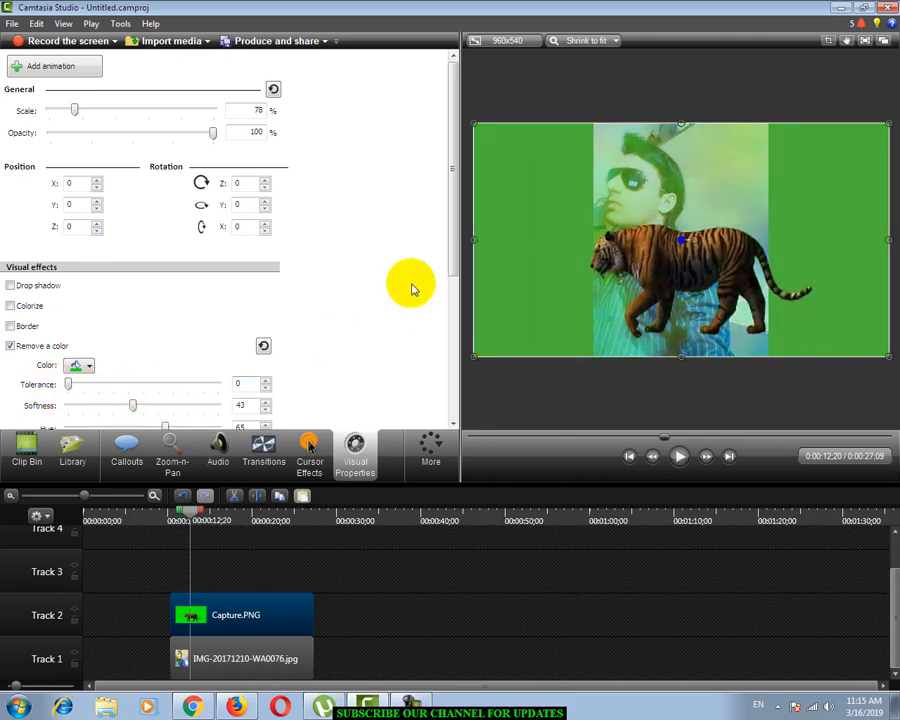
left_click_drag(454, 228, 454, 262)
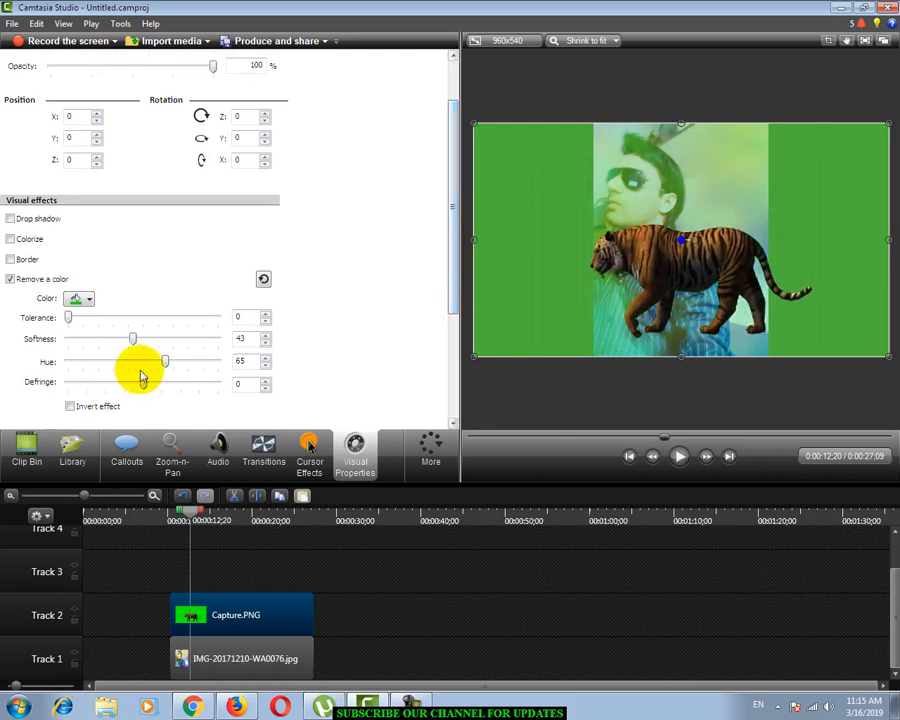
left_click_drag(165, 364, 210, 368)
left_click_drag(142, 383, 101, 387)
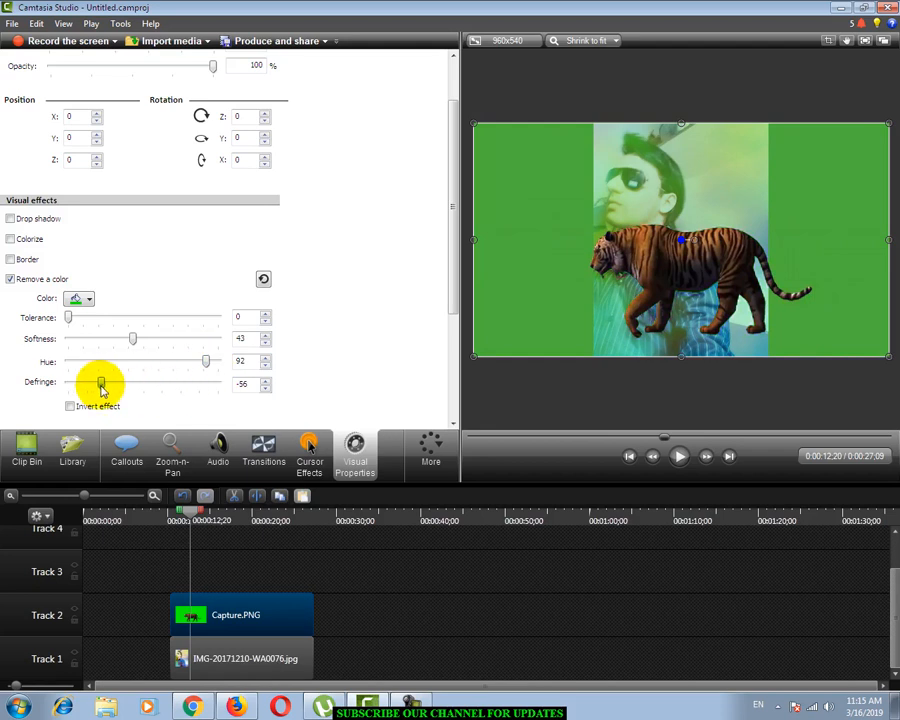
- Preview the composite up to 0:00:16;08, and set Capture.PNG's color removal hue to 45 and defringe to 29
left_click(677, 459)
left_click_drag(206, 361, 164, 384)
left_click_drag(110, 367, 135, 365)
- Toggle Invert effect on and off for Capture.PNG's color removal
left_click(72, 407)
left_click(72, 407)
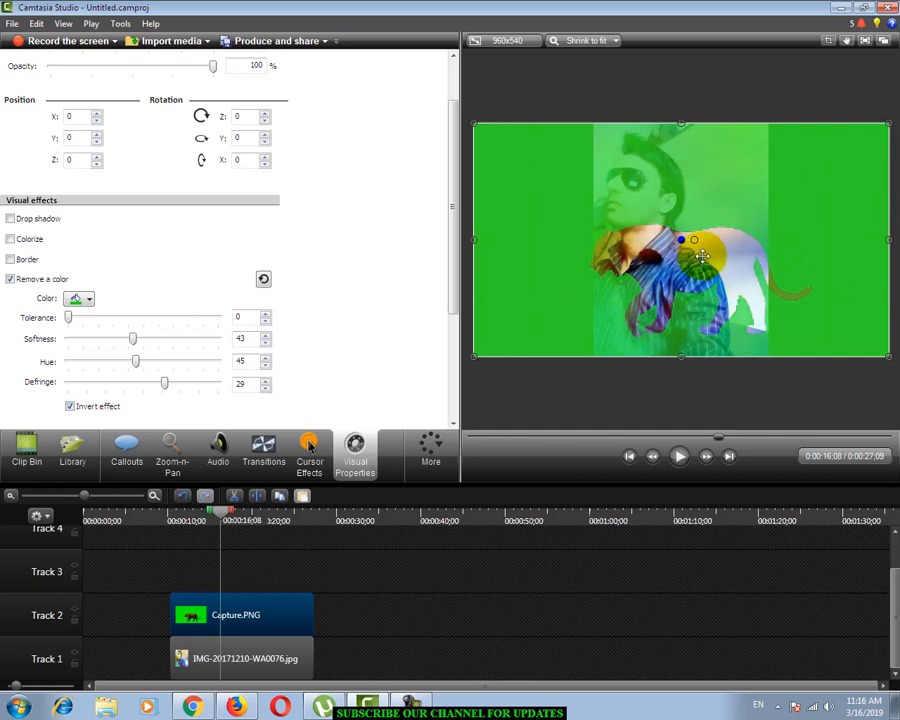
left_click(70, 407)
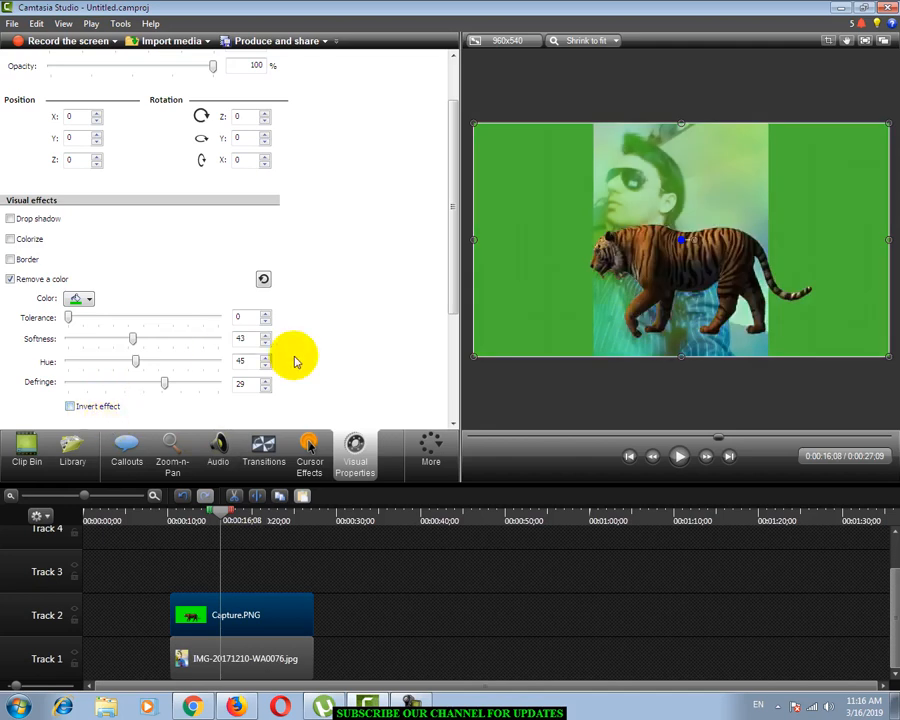
- Delete Capture.PNG from Track 2, leaving the portrait image on Track 1
left_click_drag(455, 215, 448, 295)
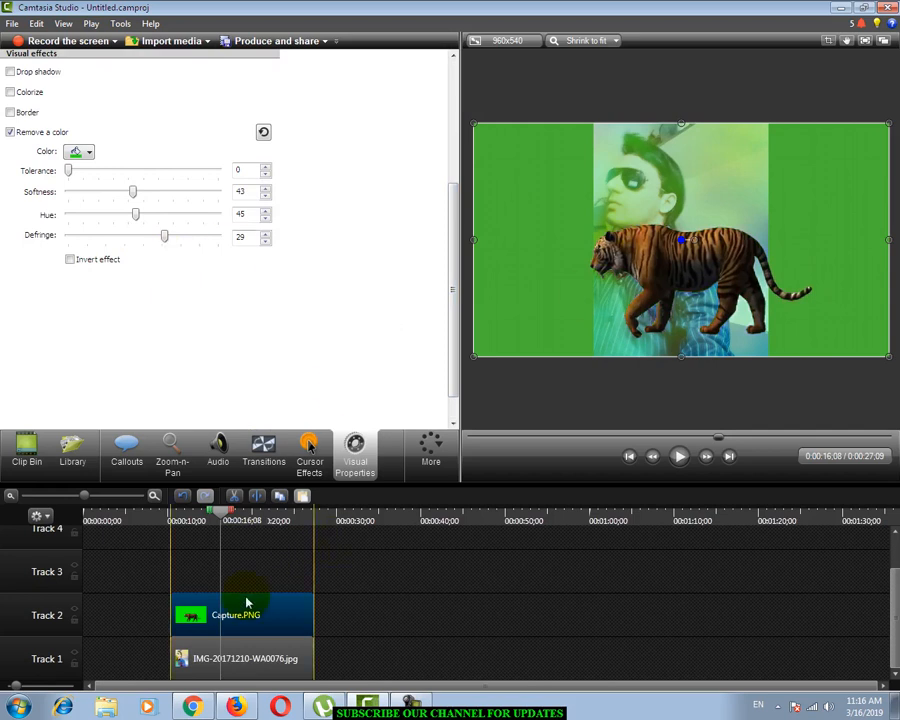
key("Delete")
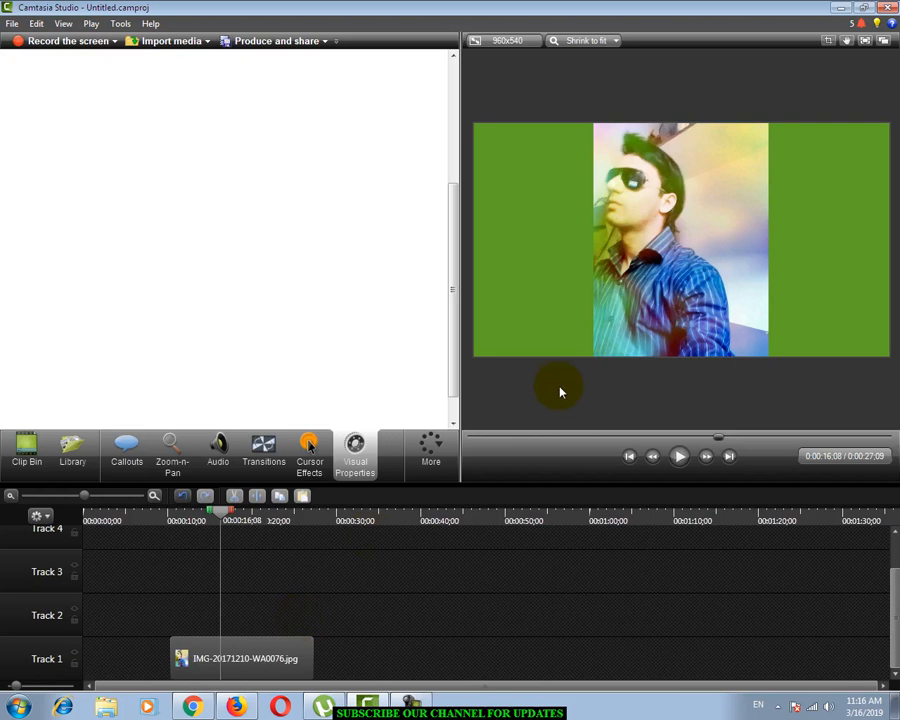
- Start a media import and browse the pic folder for another clip to use
left_click(30, 458)
right_click(194, 263)
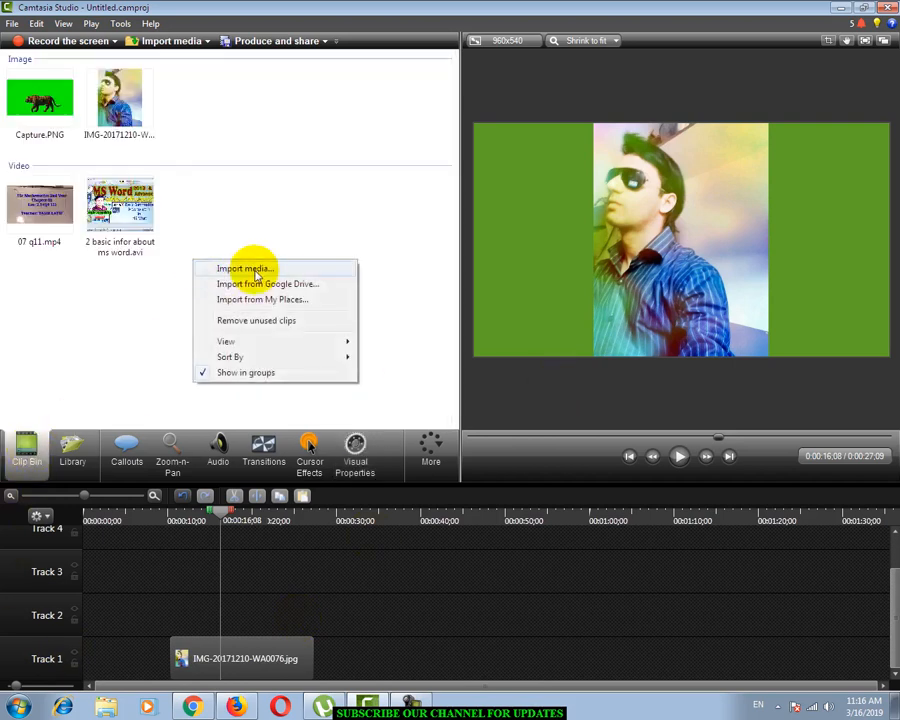
left_click(257, 271)
left_click(372, 288)
left_click(454, 416)
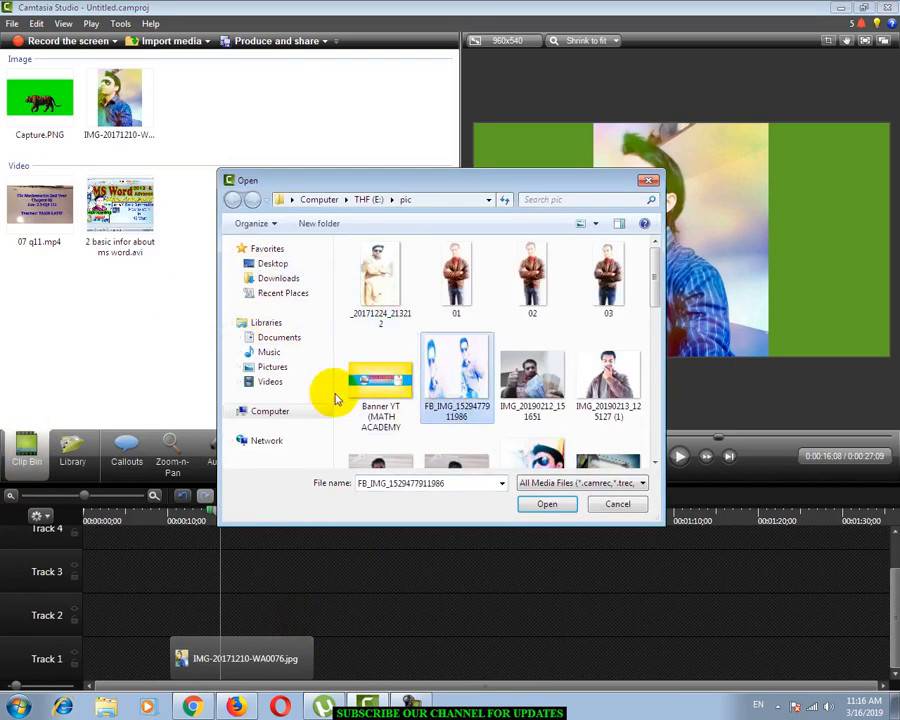
scroll(480, 420, "down", 5)
left_click(528, 420)
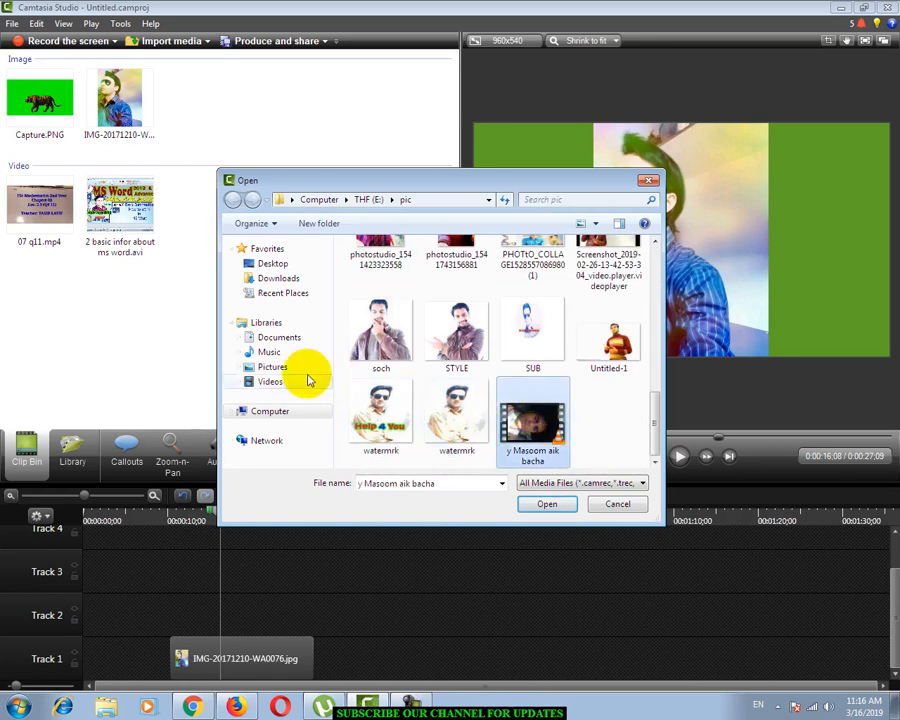
scroll(430, 360, "up", 3)
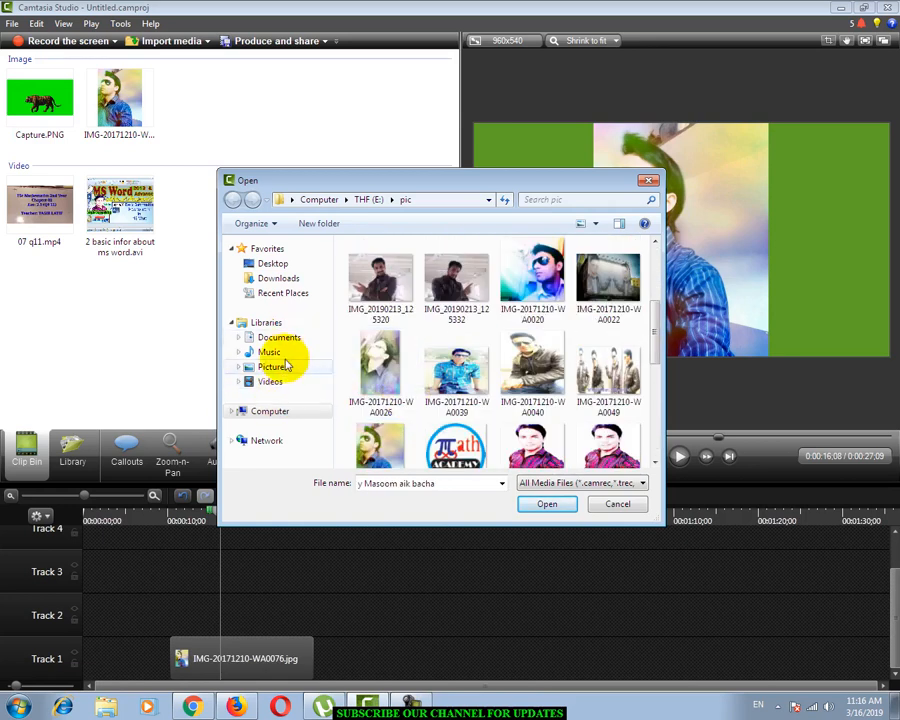
- Import the video 05 Q8 nd 9.mp4 from My Channel, 4 MATHEMATICS, Ch 02, Exe 2.3 on THF (E:)
left_click(280, 266)
double_click(420, 342)
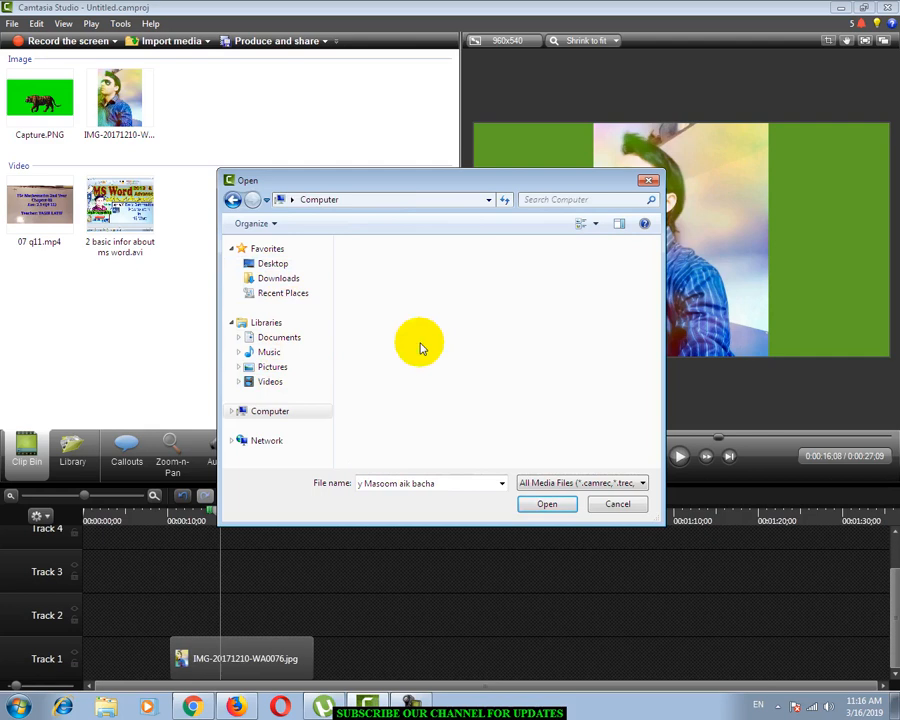
double_click(416, 350)
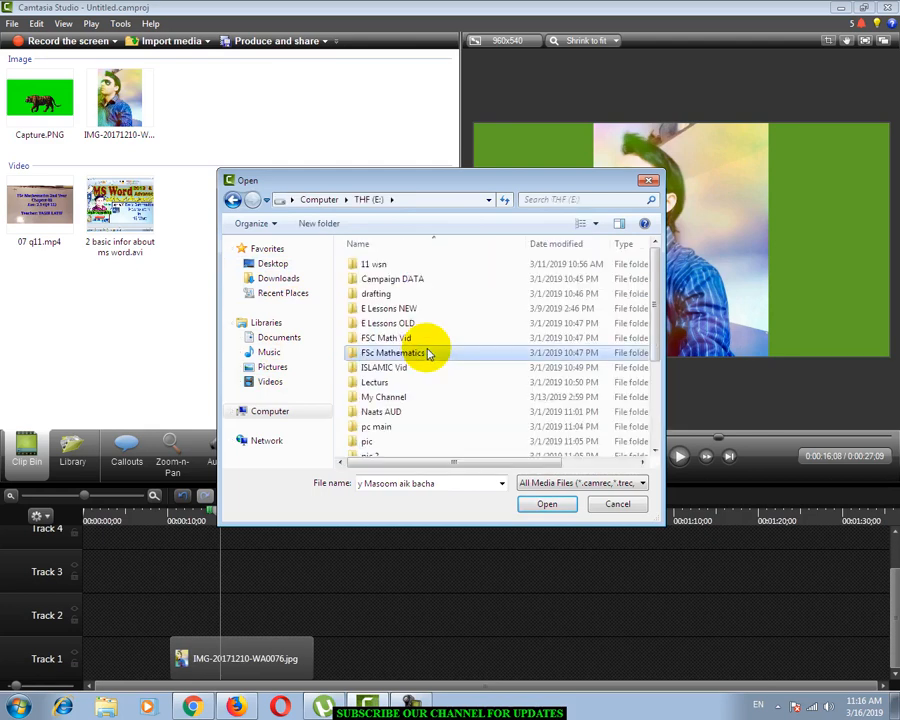
double_click(405, 398)
left_click(394, 325)
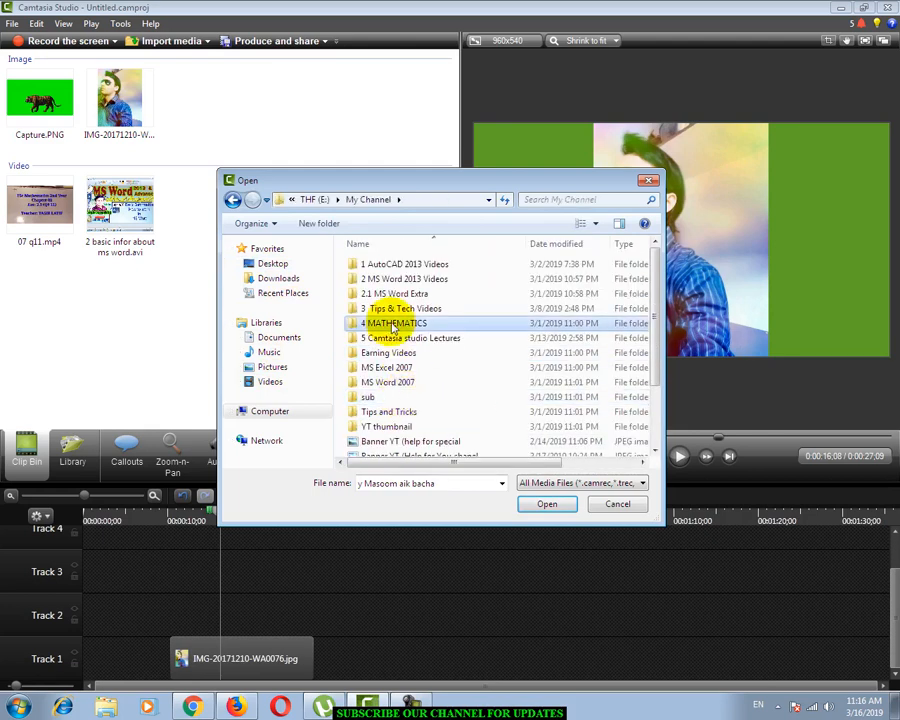
double_click(396, 325)
double_click(386, 290)
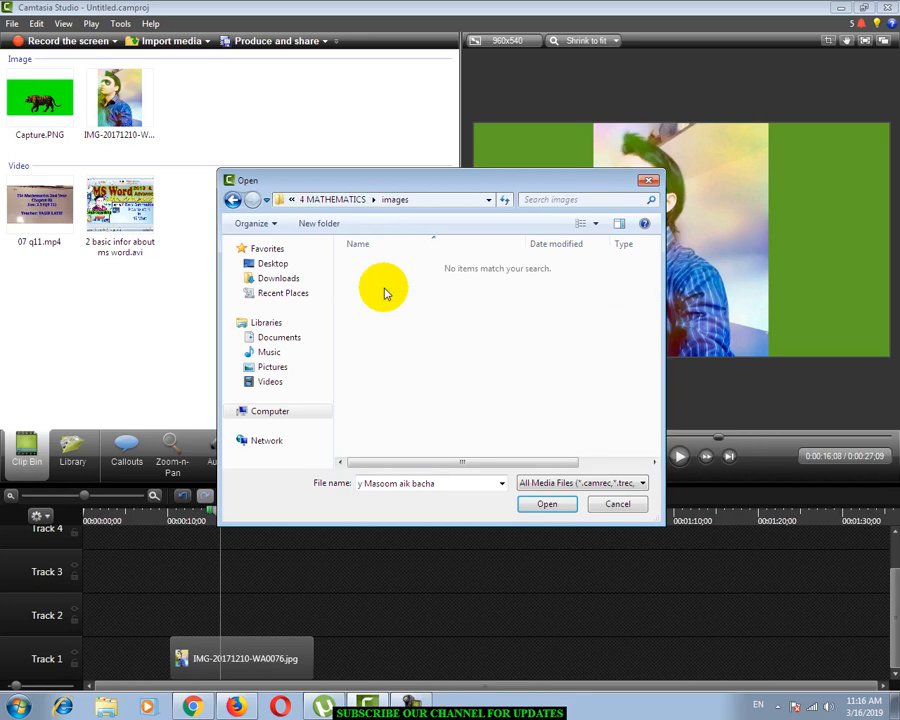
left_click(232, 200)
double_click(372, 277)
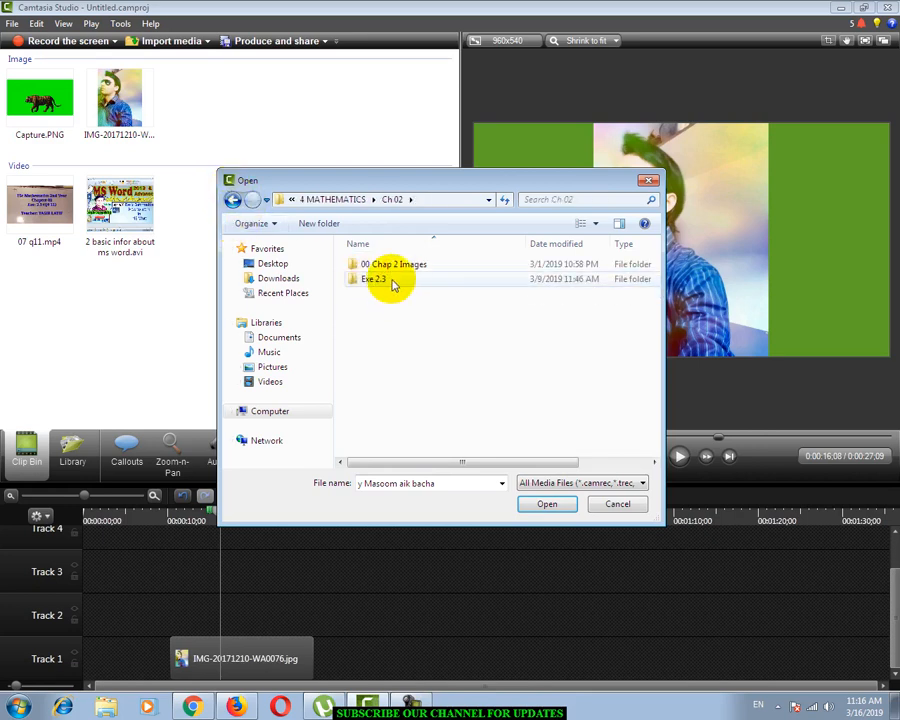
double_click(393, 281)
left_click(378, 365)
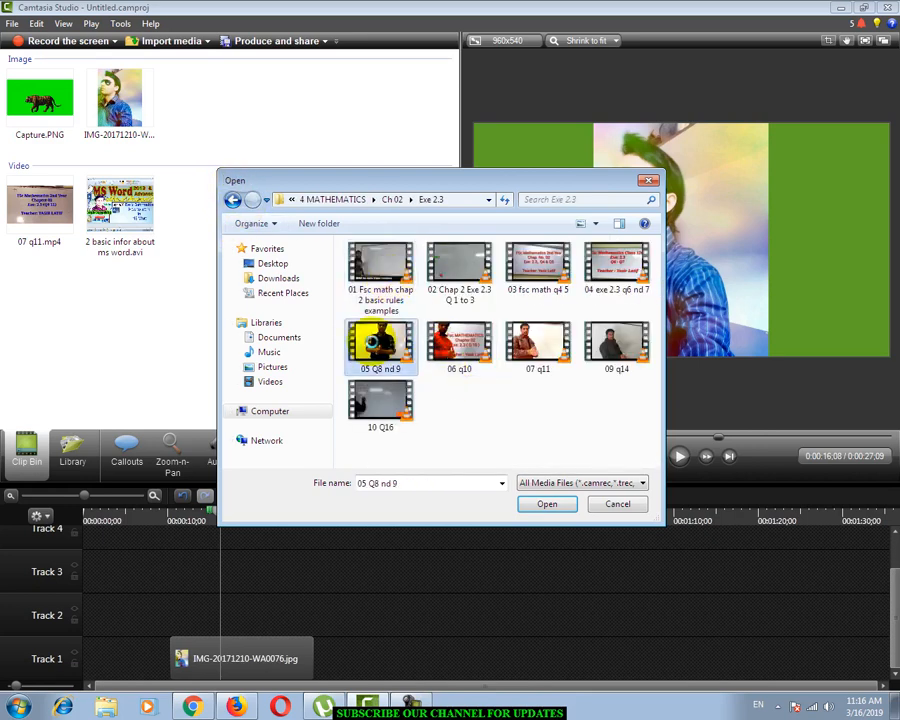
double_click(381, 370)
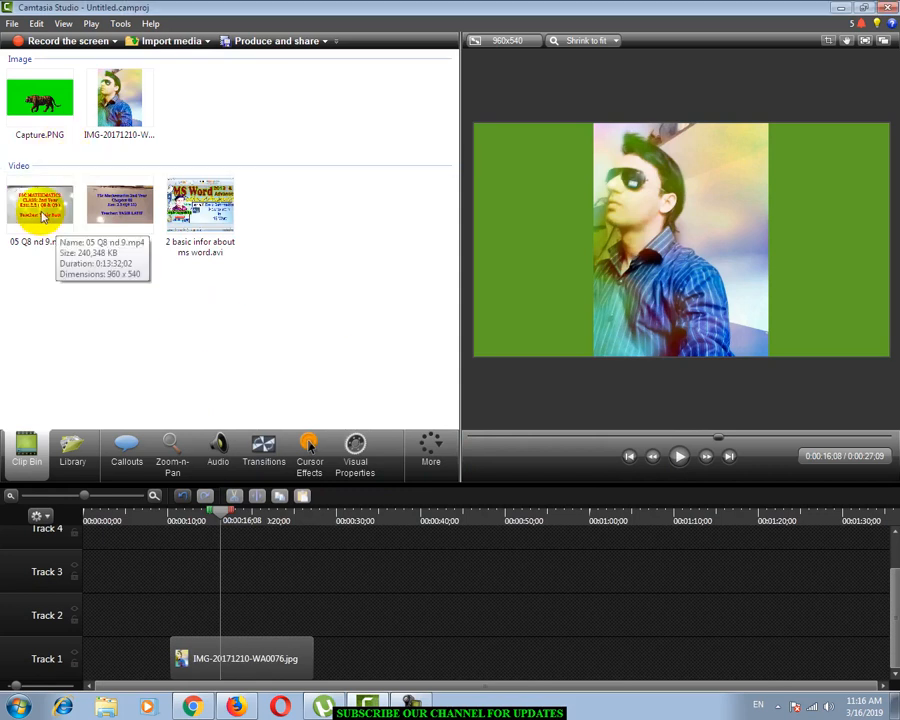
- Place 05 Q8 nd 9.mp4 on Track 3, starting at the beginning of the timeline
left_click_drag(40, 205, 199, 500)
left_click_drag(199, 555, 196, 566)
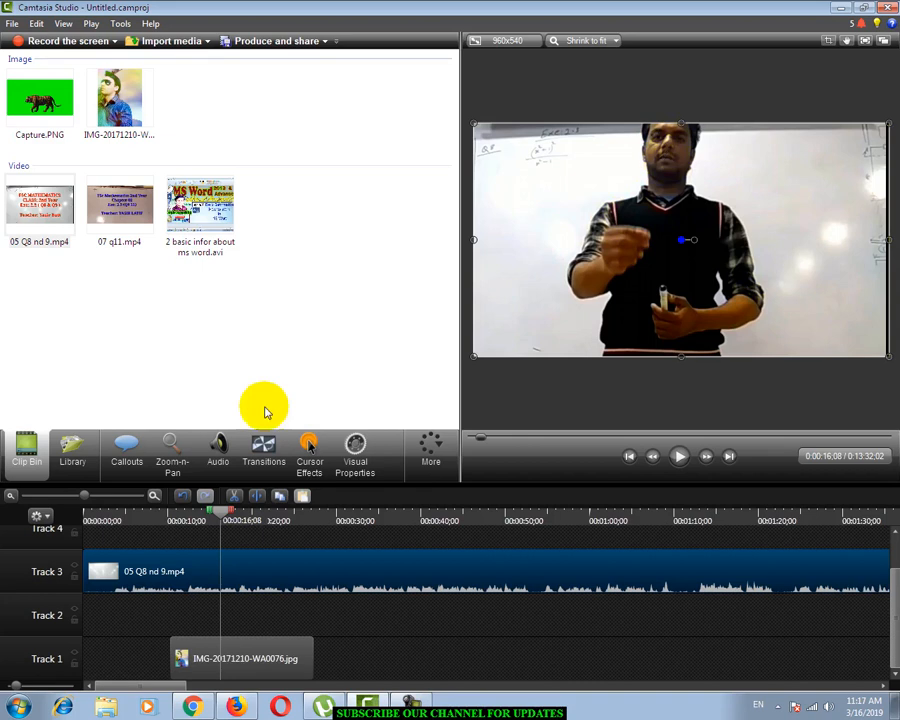
- Enable Remove a color on the 05 Q8 nd 9.mp4 clip and sample the whiteboard background in the preview as the color
left_click(363, 472)
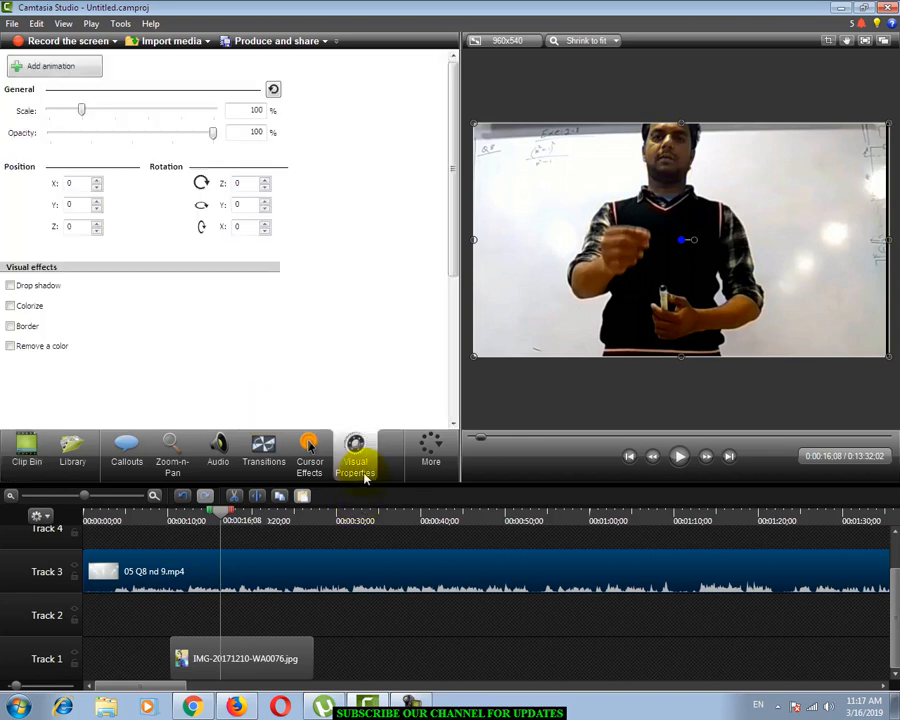
left_click(10, 345)
left_click(87, 366)
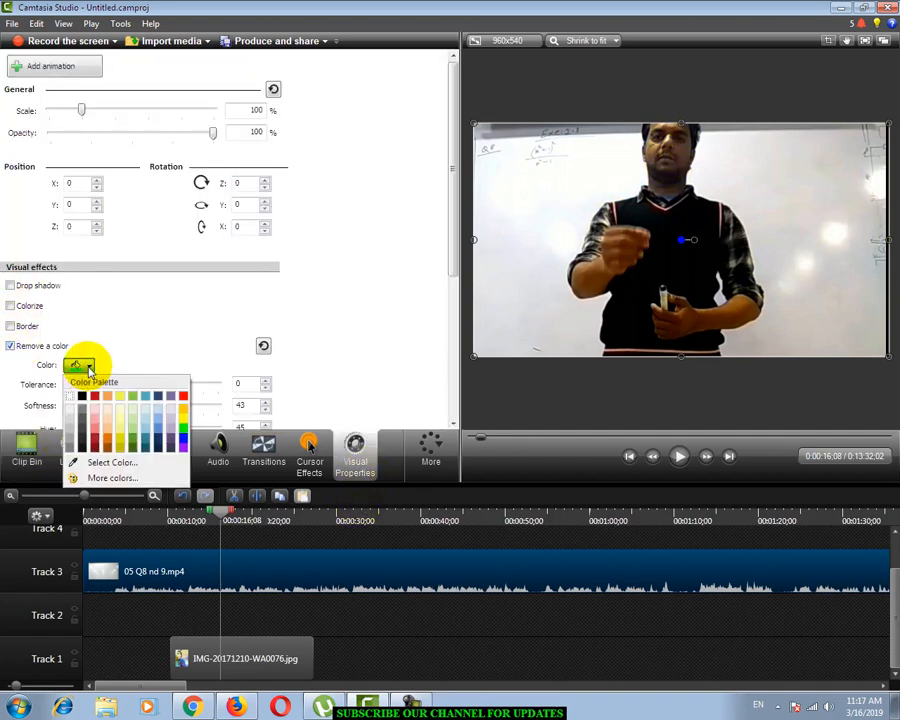
left_click(96, 461)
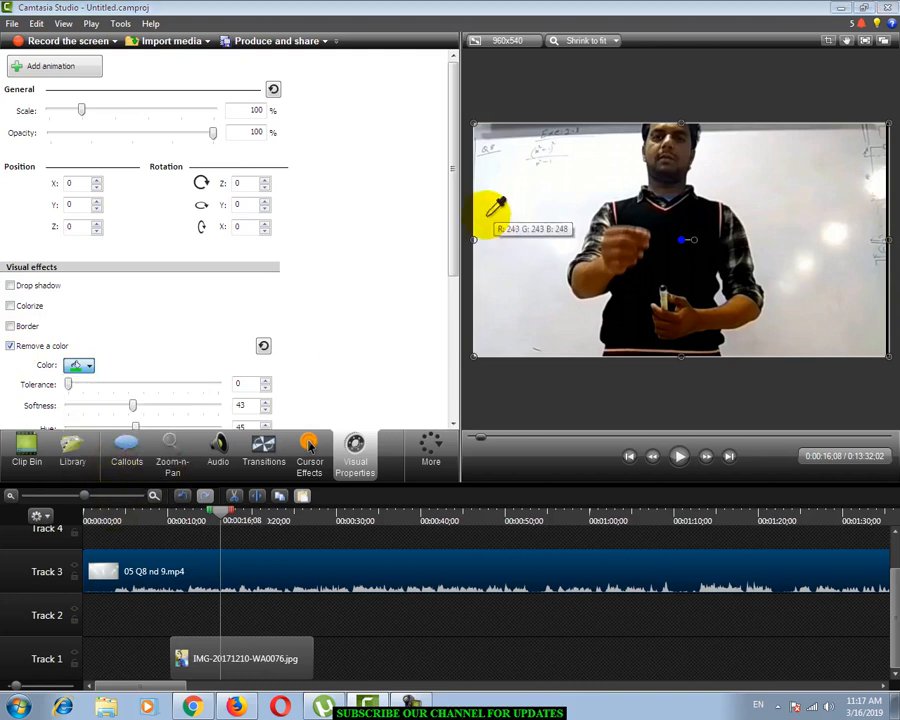
left_click(519, 242)
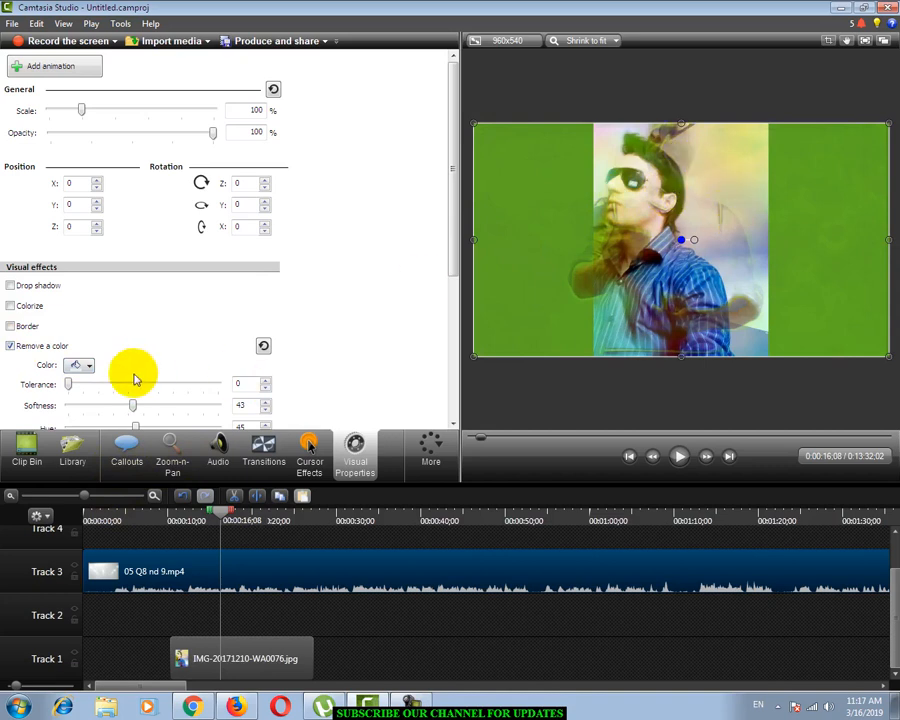
- Adjust the clip's color removal to Tolerance 0, Softness 5, Hue 79 and Defringe 98
mouse_move(70, 384)
left_mouse_down()
mouse_move(94, 386)
mouse_move(68, 390)
left_mouse_up()
left_click_drag(128, 405, 76, 404)
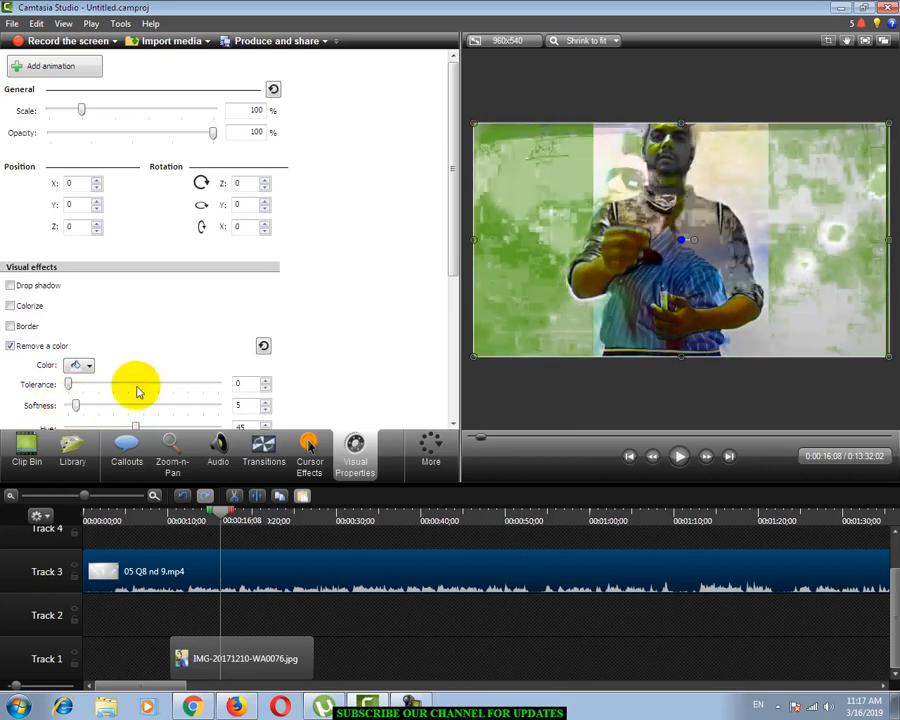
scroll(438, 253, "down", 2)
left_click_drag(105, 330, 218, 362)
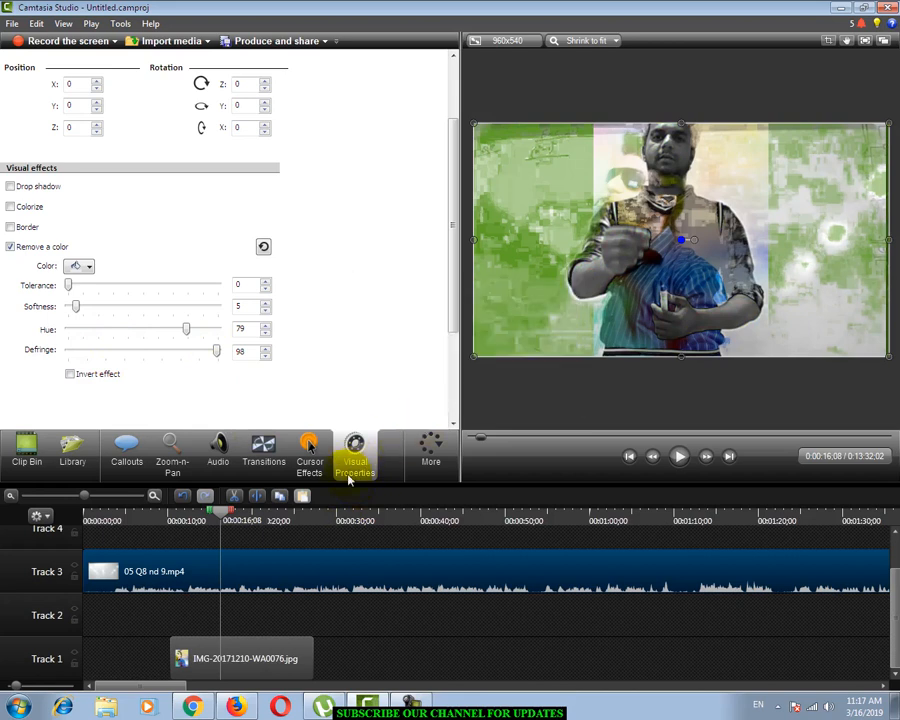
mouse_move(345, 702)
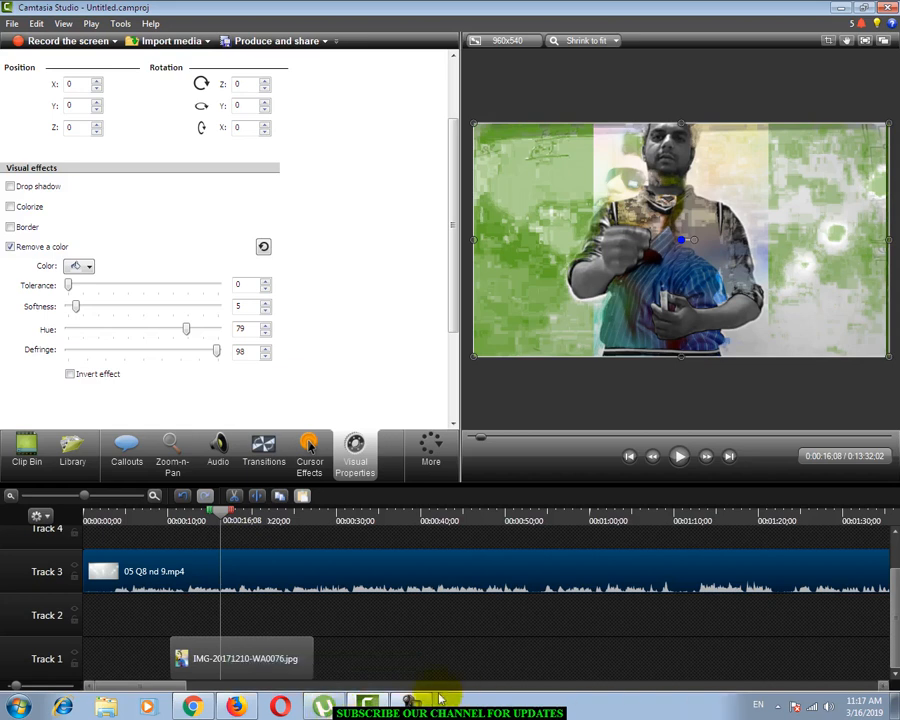
left_click(412, 706)
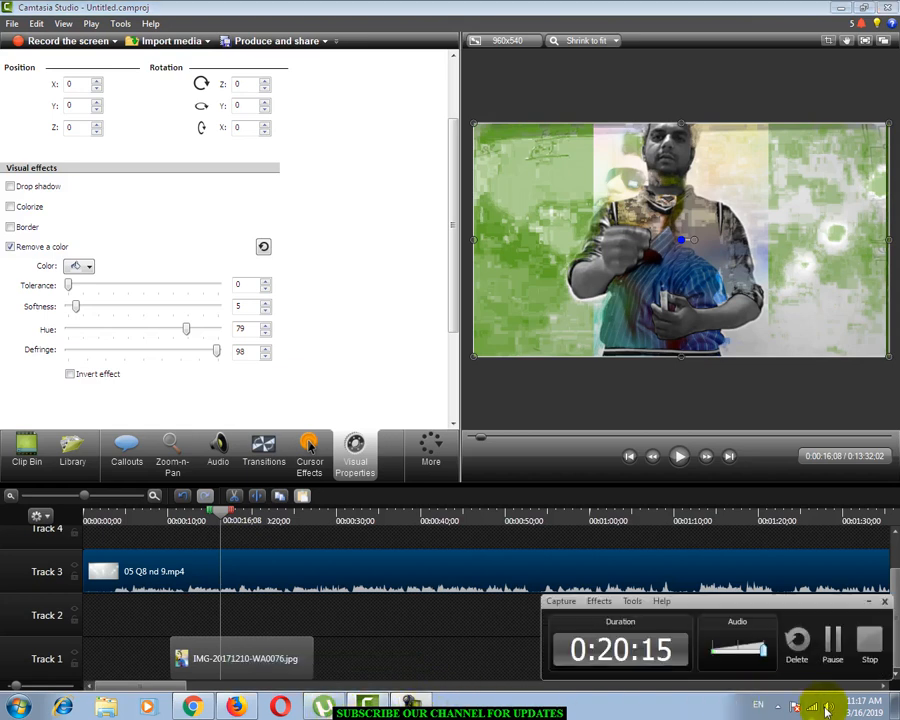